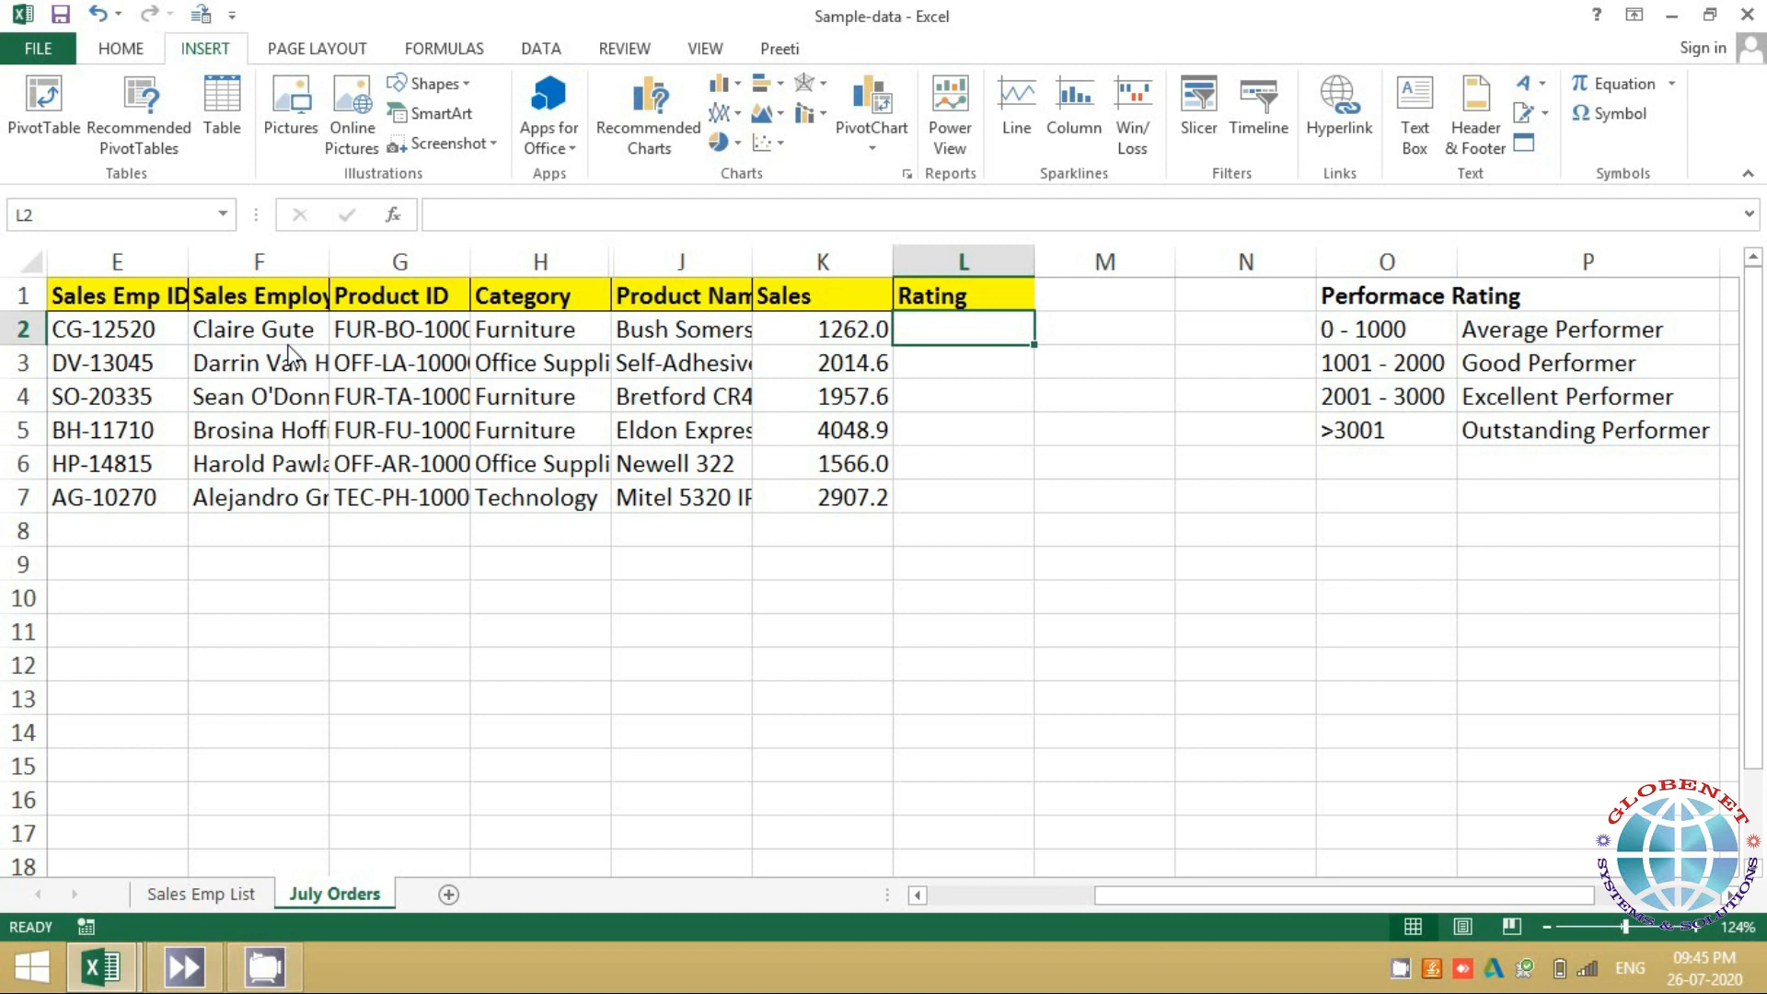
Start a VLOOKUP in L2, read the Range_lookup description in its function arguments, and cancel the formula
{"action": "type", "text": "=vl"}
{"action": "key", "text": "Tab"}
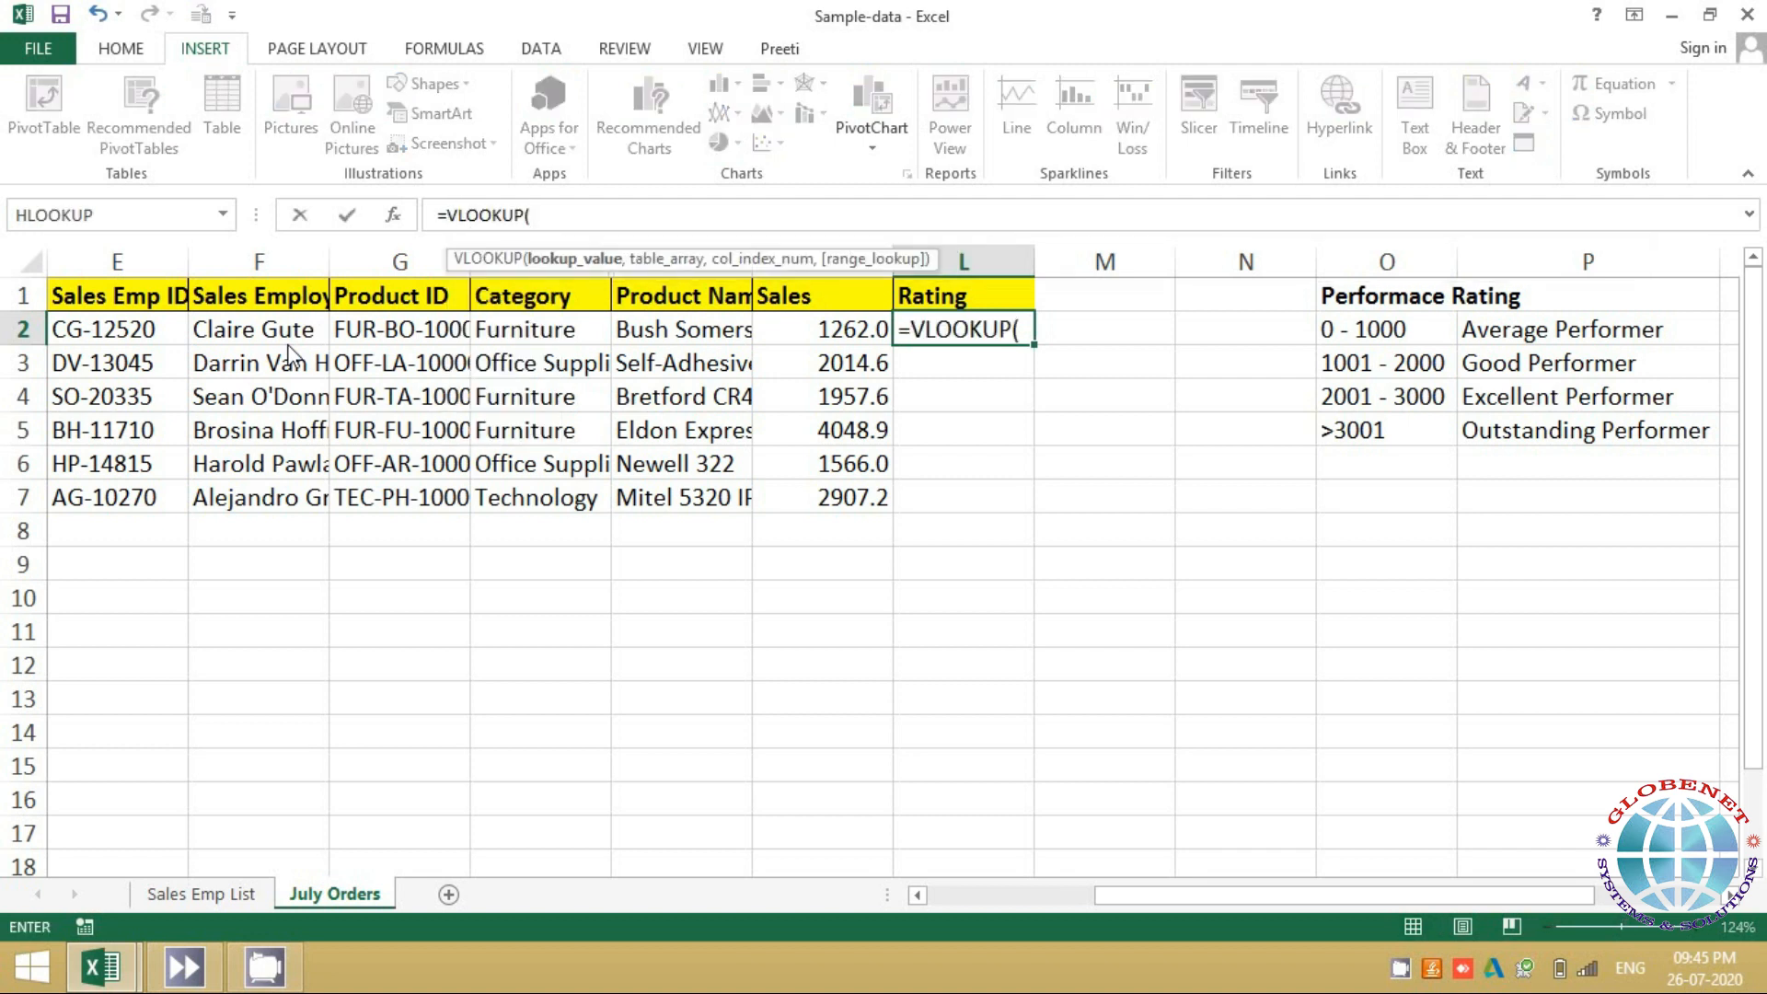
{"action": "key", "text": "ctrl+a"}
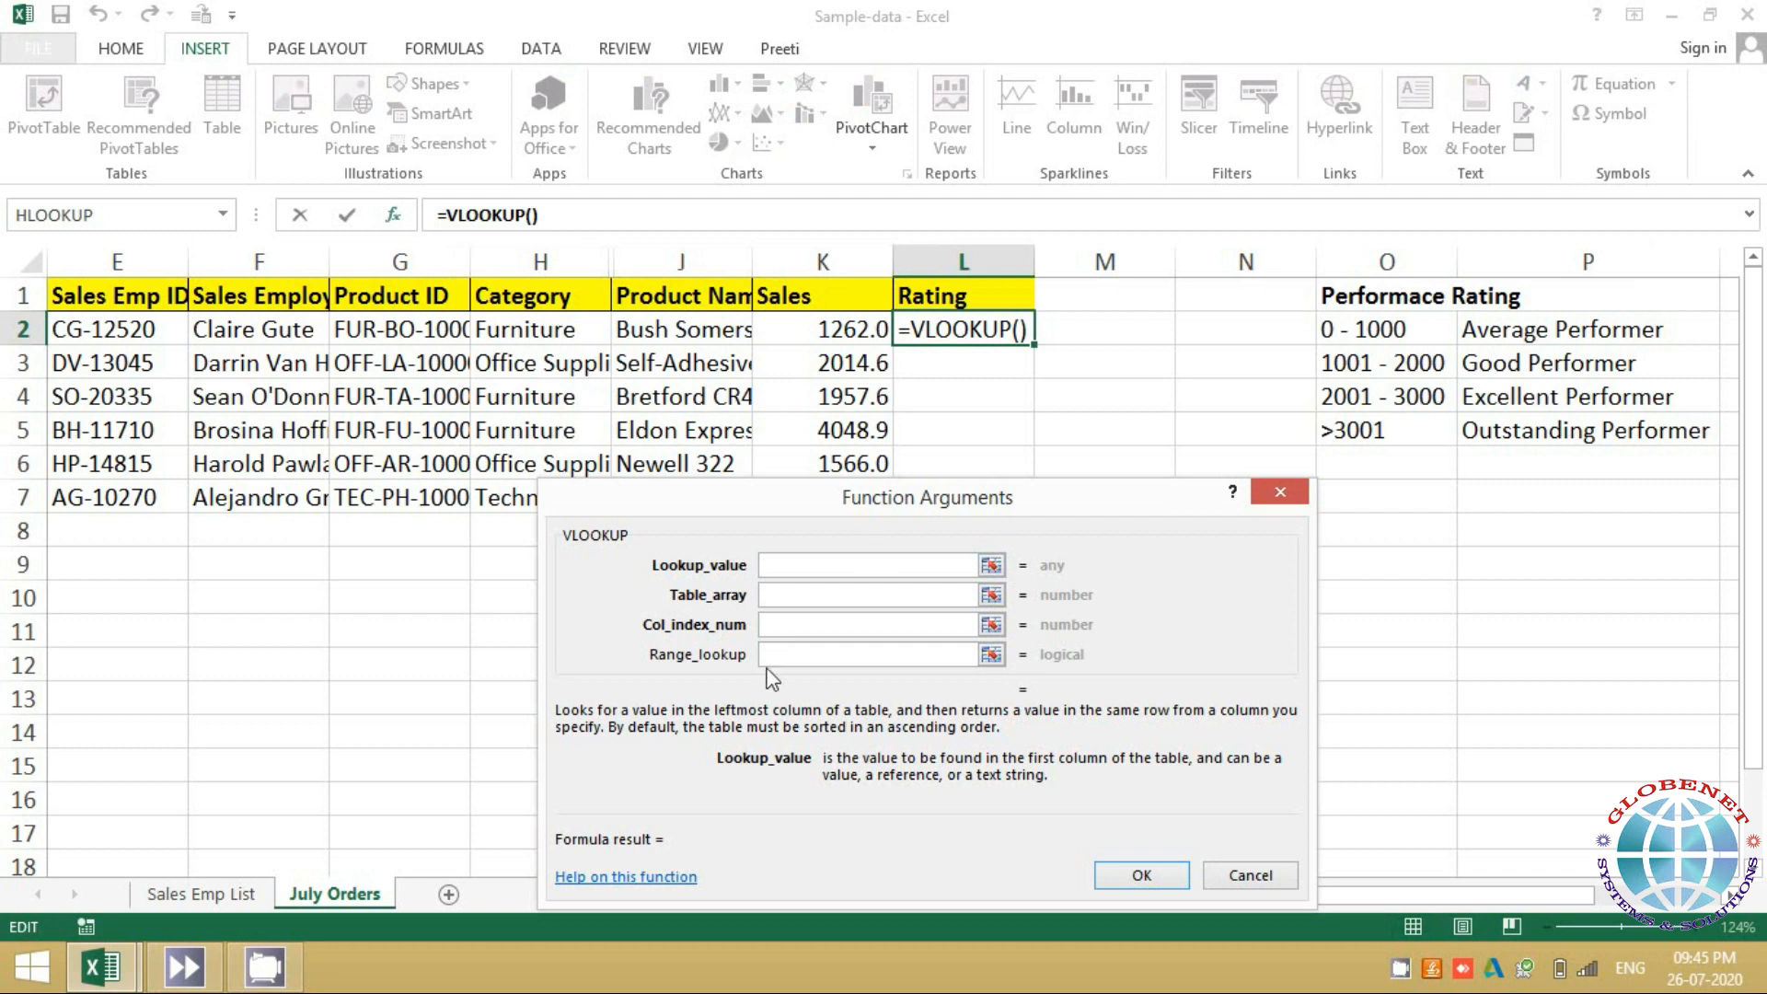
{"action": "left_click", "coordinate": [773, 657]}
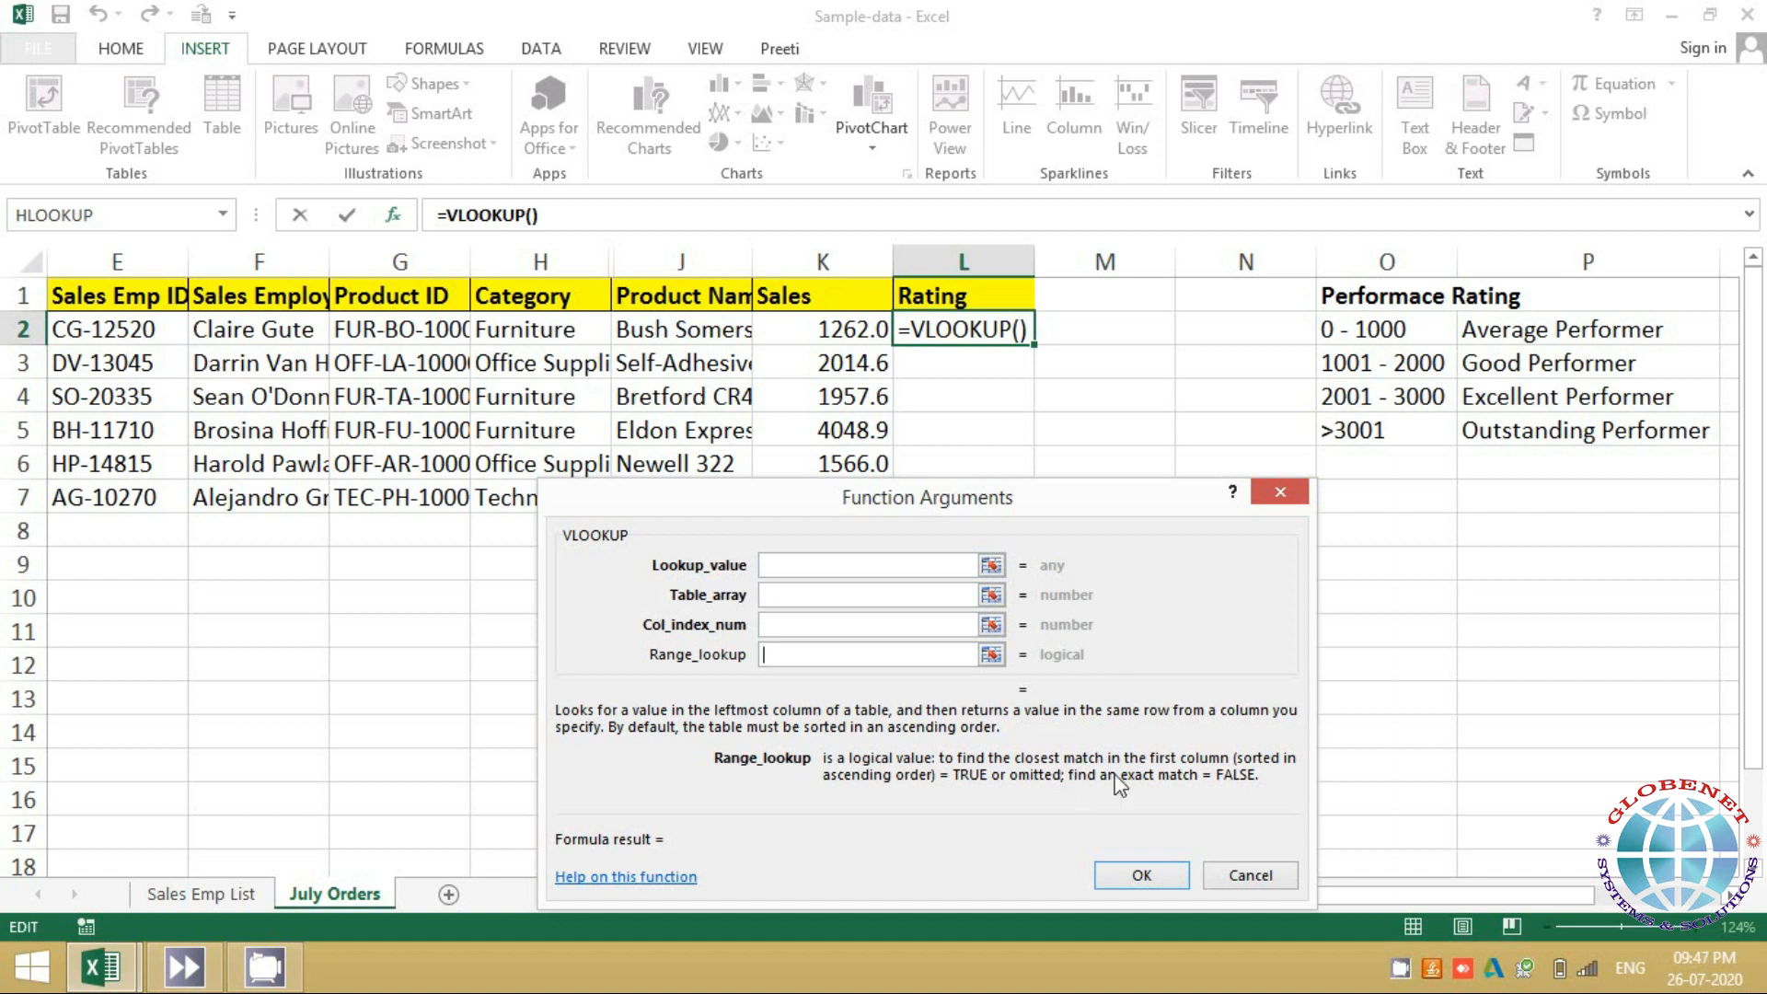
{"action": "left_click", "coordinate": [1227, 879]}
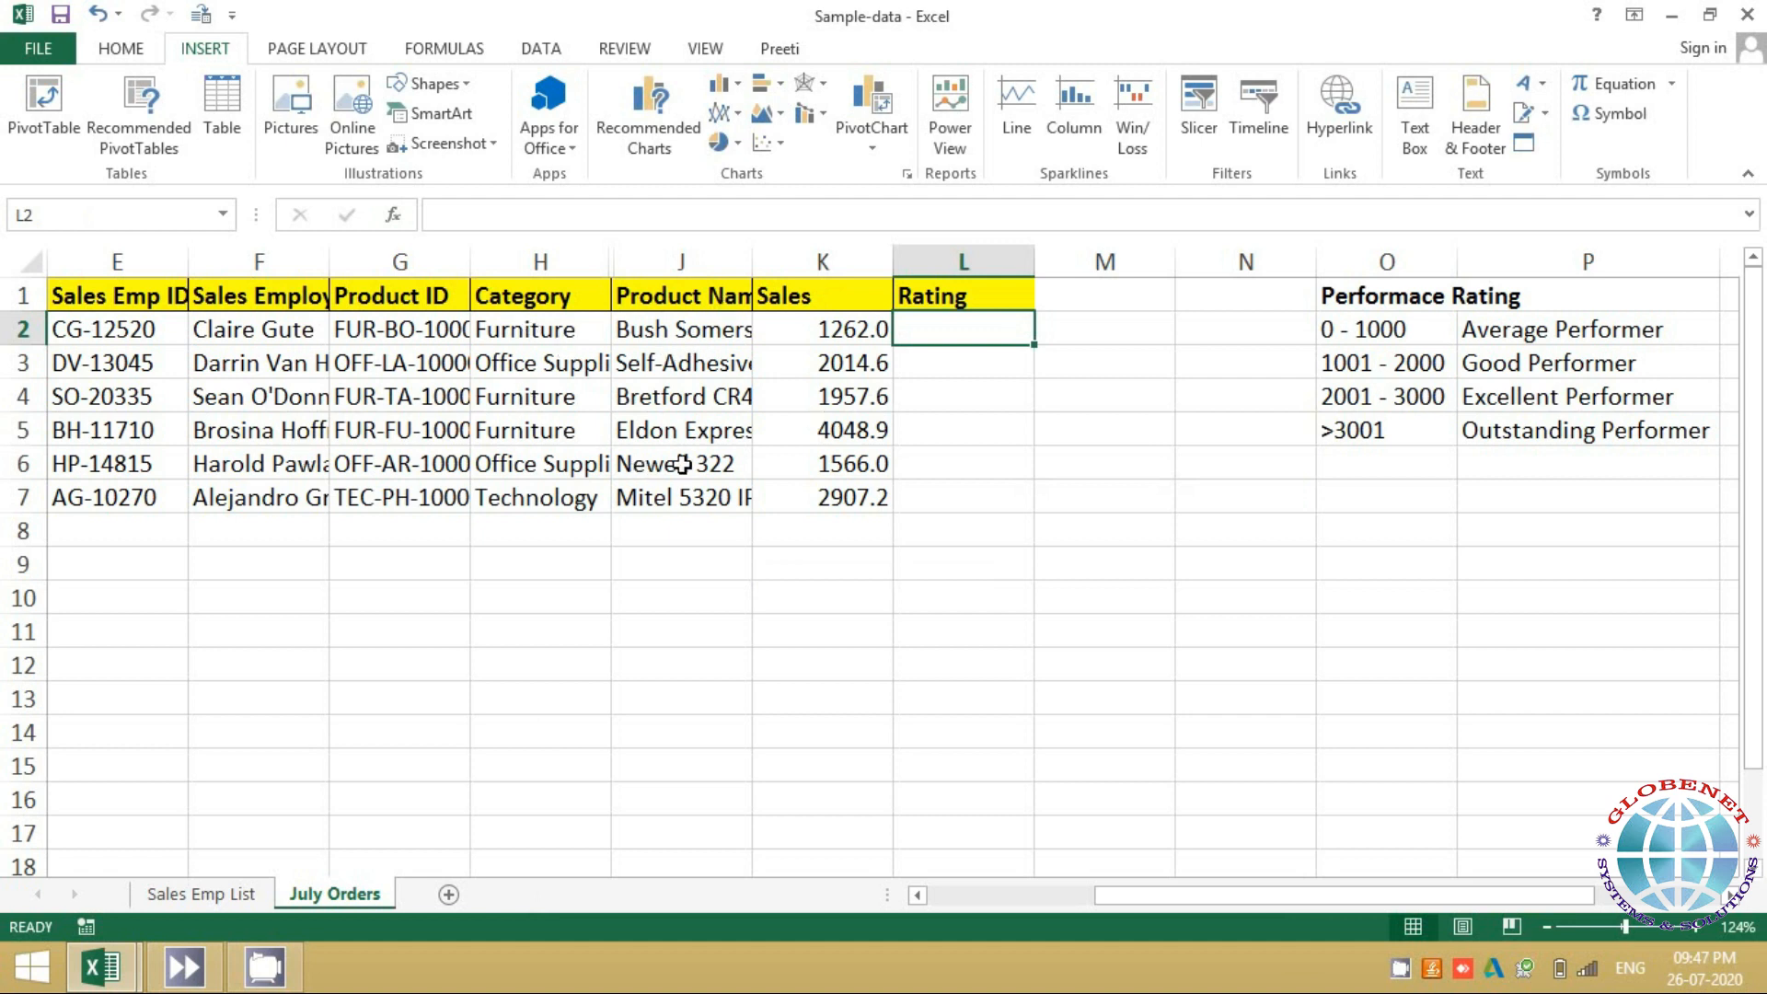
Examine the sales ranges and their matching ratings in the "Performace Rating" table in columns O and P
{"action": "left_click", "coordinate": [1350, 300]}
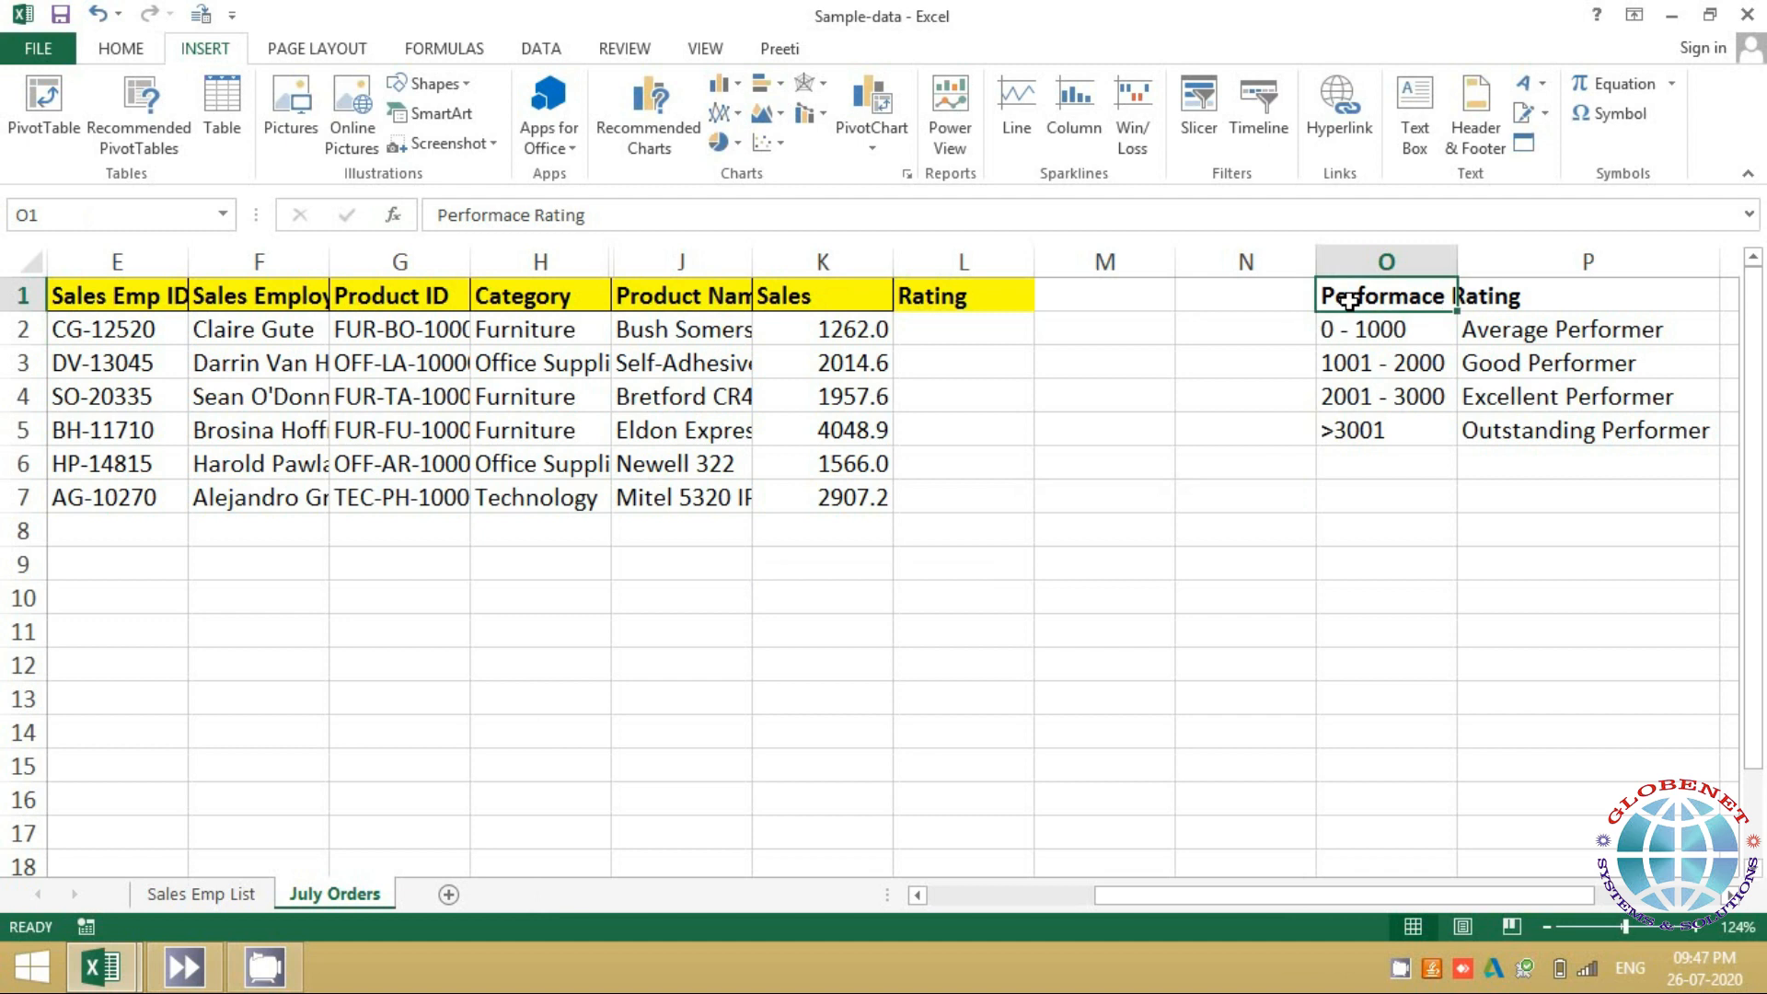
{"action": "key", "text": "Down"}
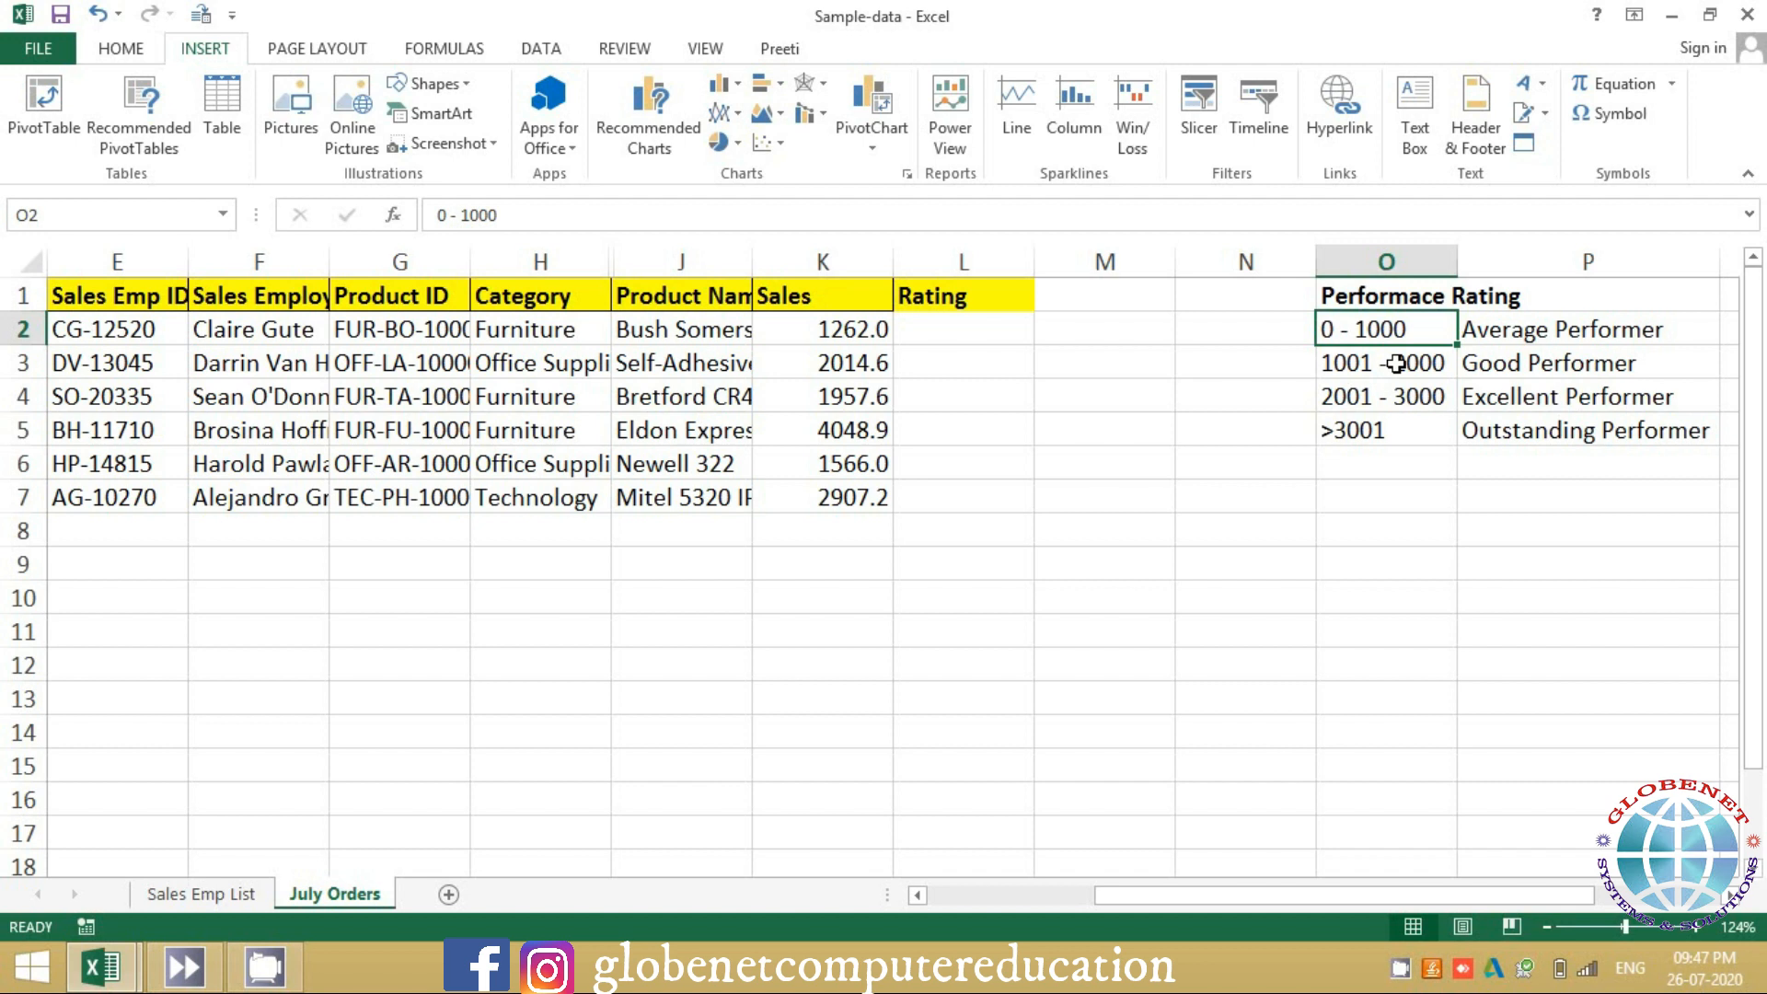
{"action": "left_click", "coordinate": [1469, 370]}
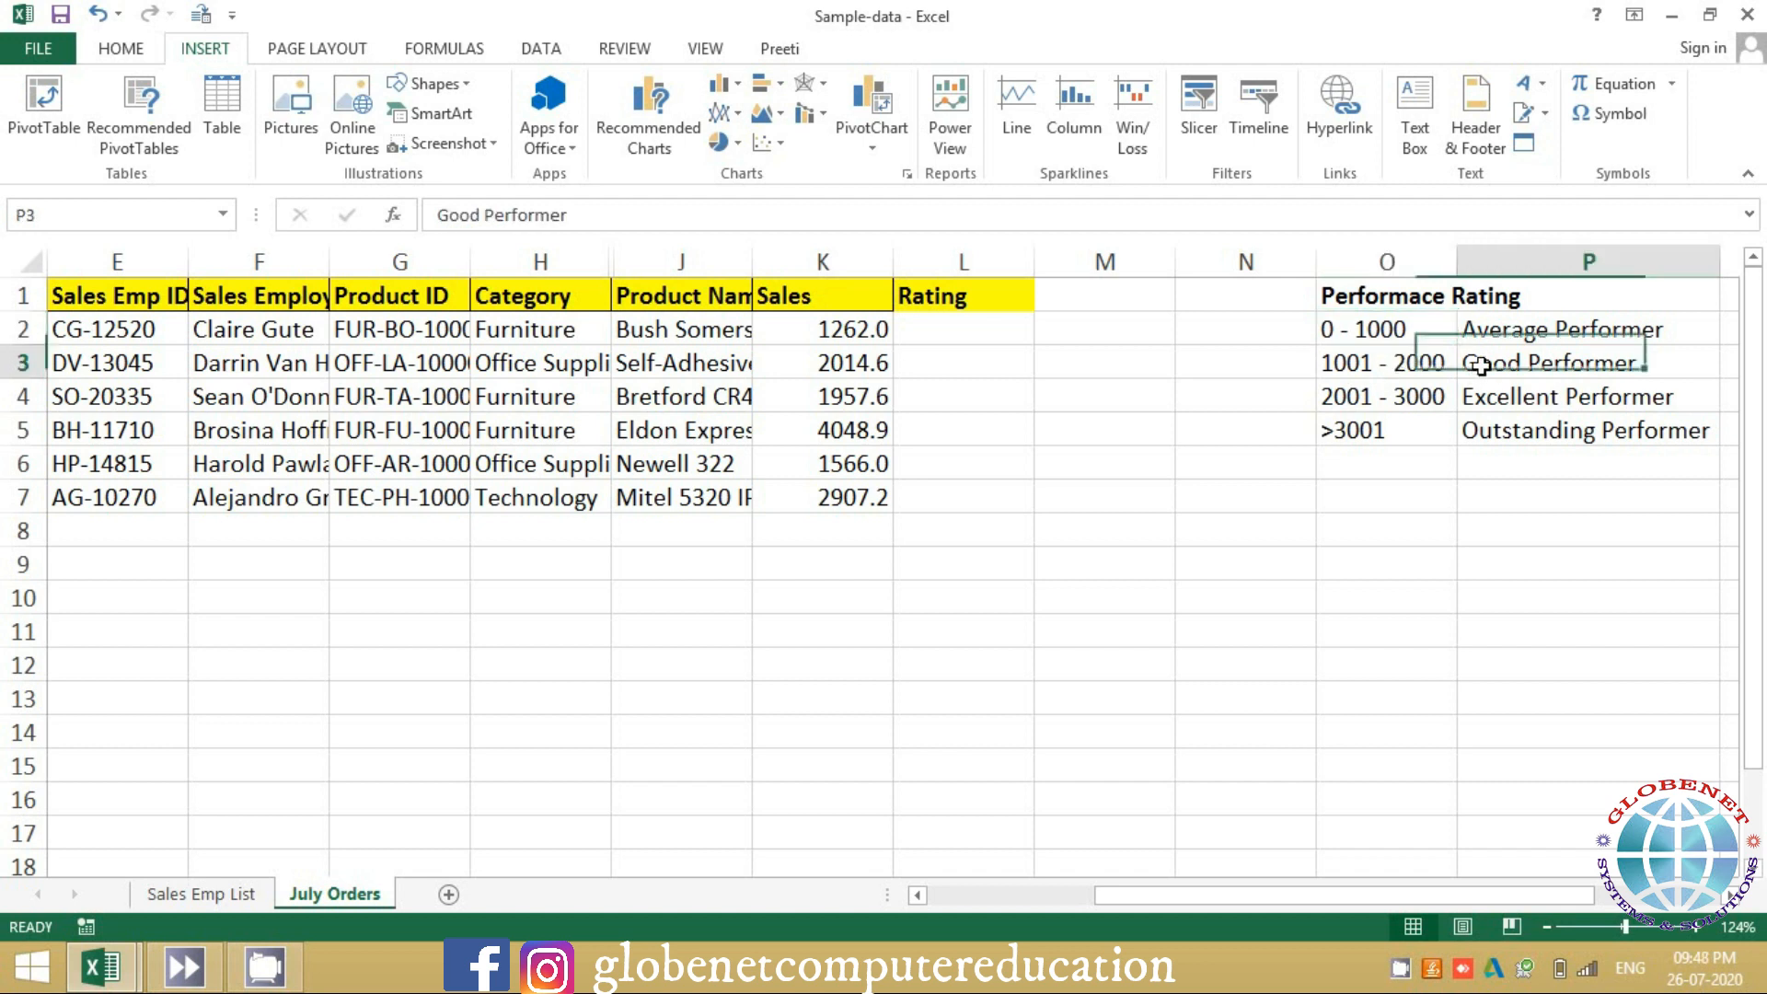
{"action": "left_click", "coordinate": [1371, 397]}
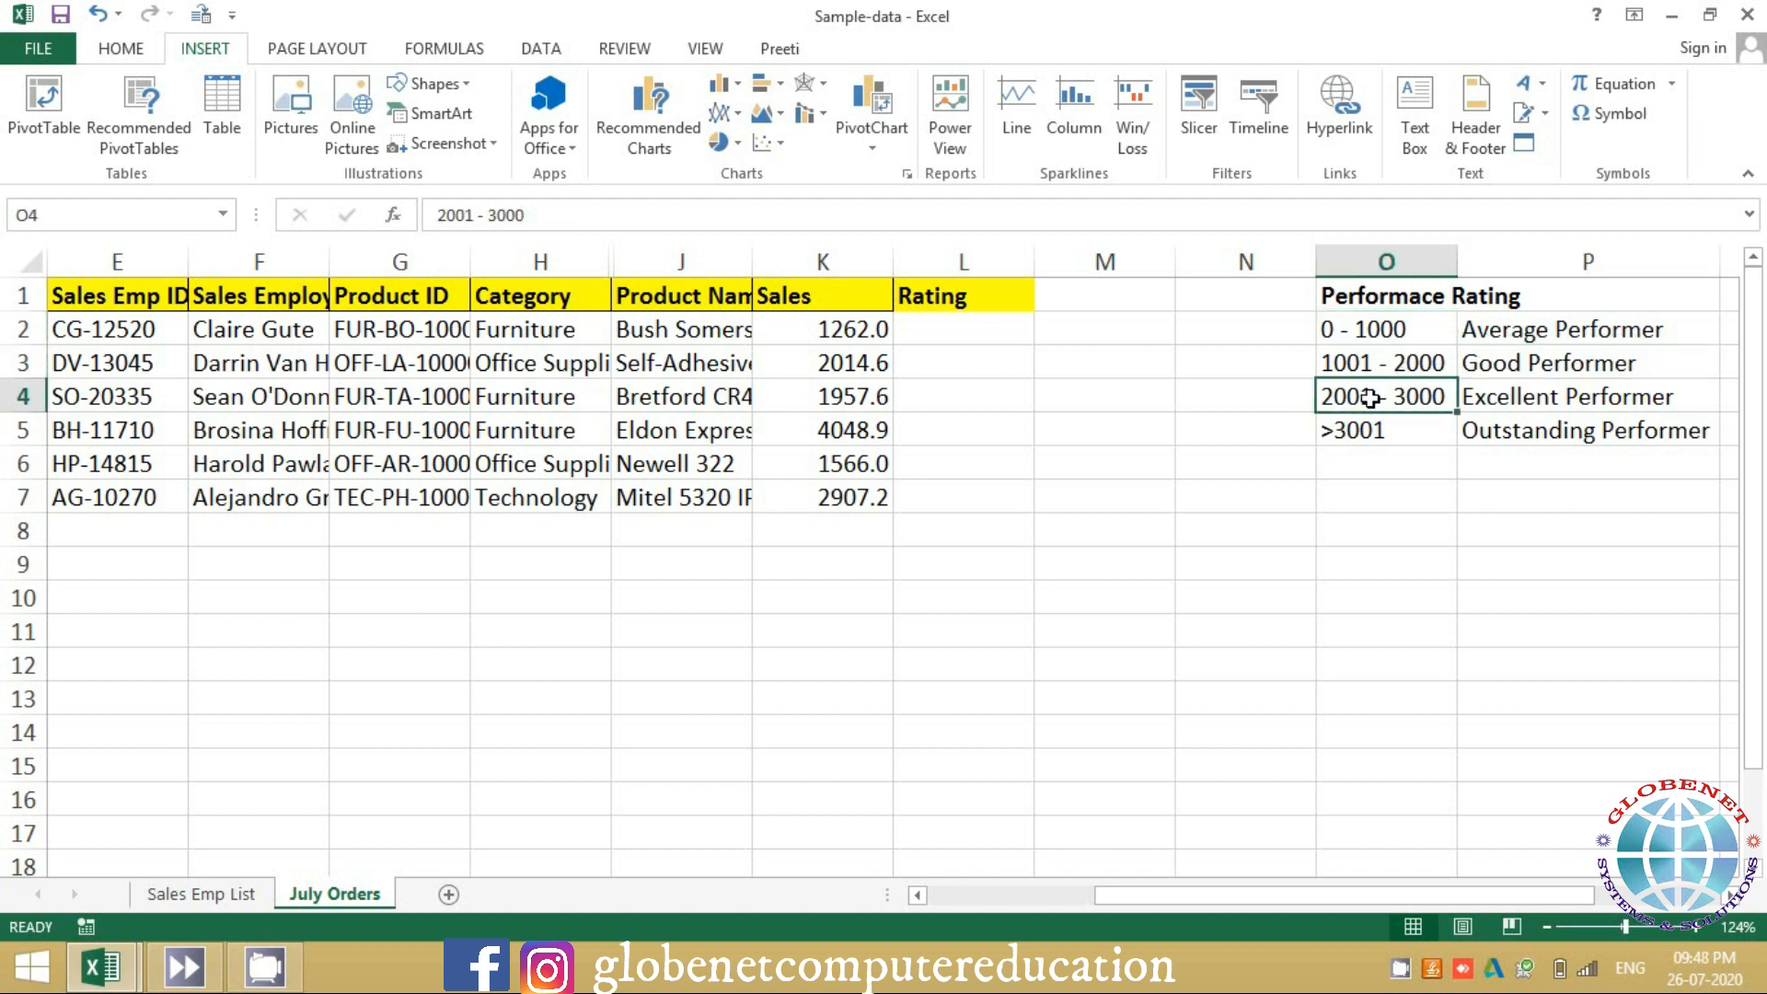
{"action": "left_click", "coordinate": [1480, 398]}
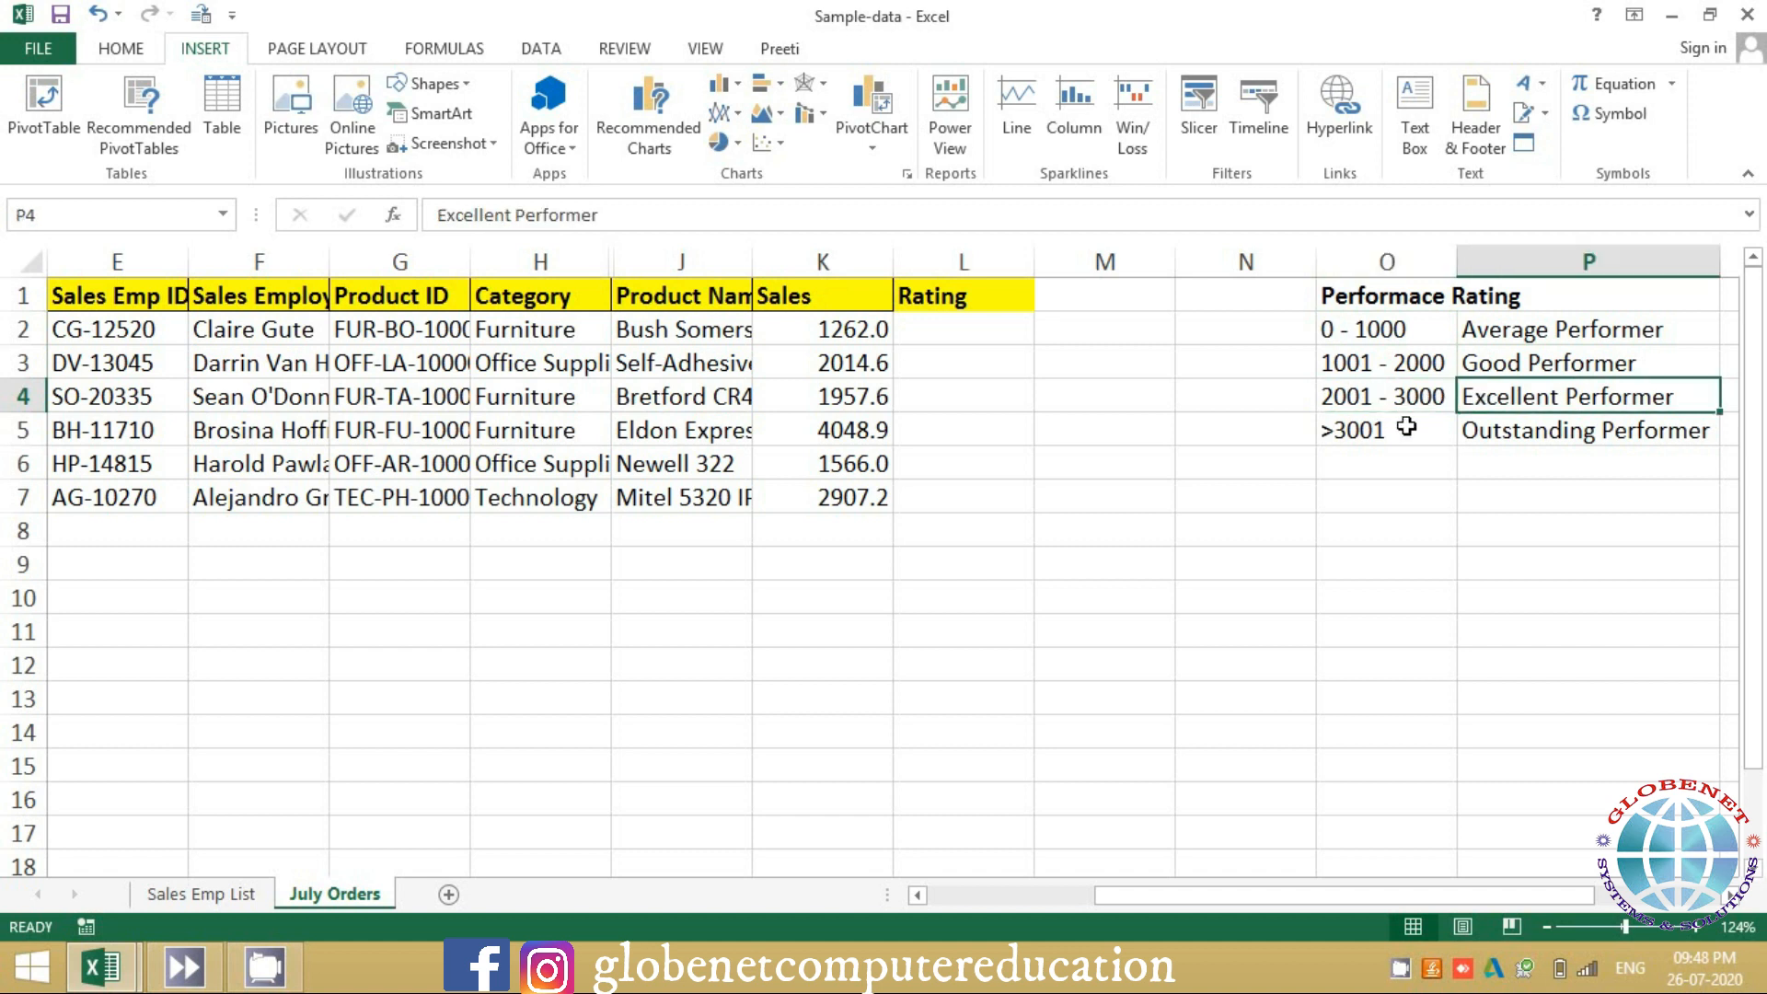
{"action": "left_click", "coordinate": [1406, 427]}
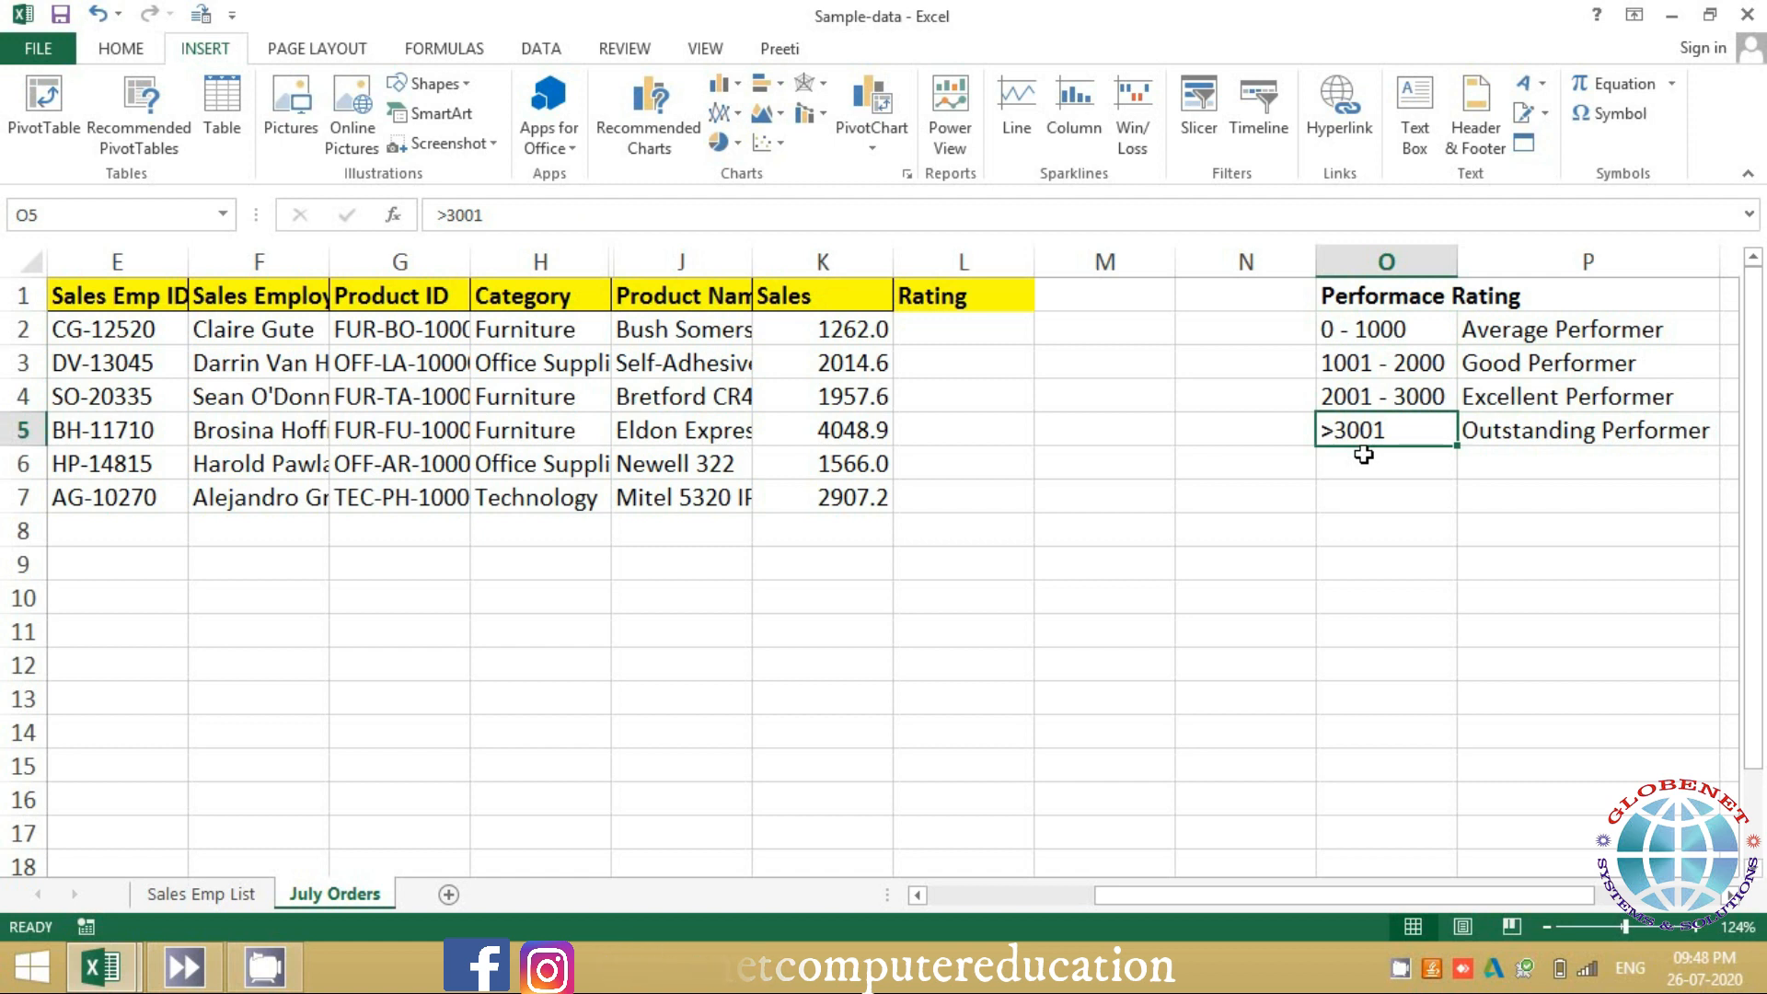
{"action": "key", "text": "Up"}
{"action": "key", "text": "Up"}
{"action": "key", "text": "Up"}
{"action": "key", "text": "Up"}
{"action": "key", "text": "shift+Down"}
{"action": "key", "text": "shift+Down"}
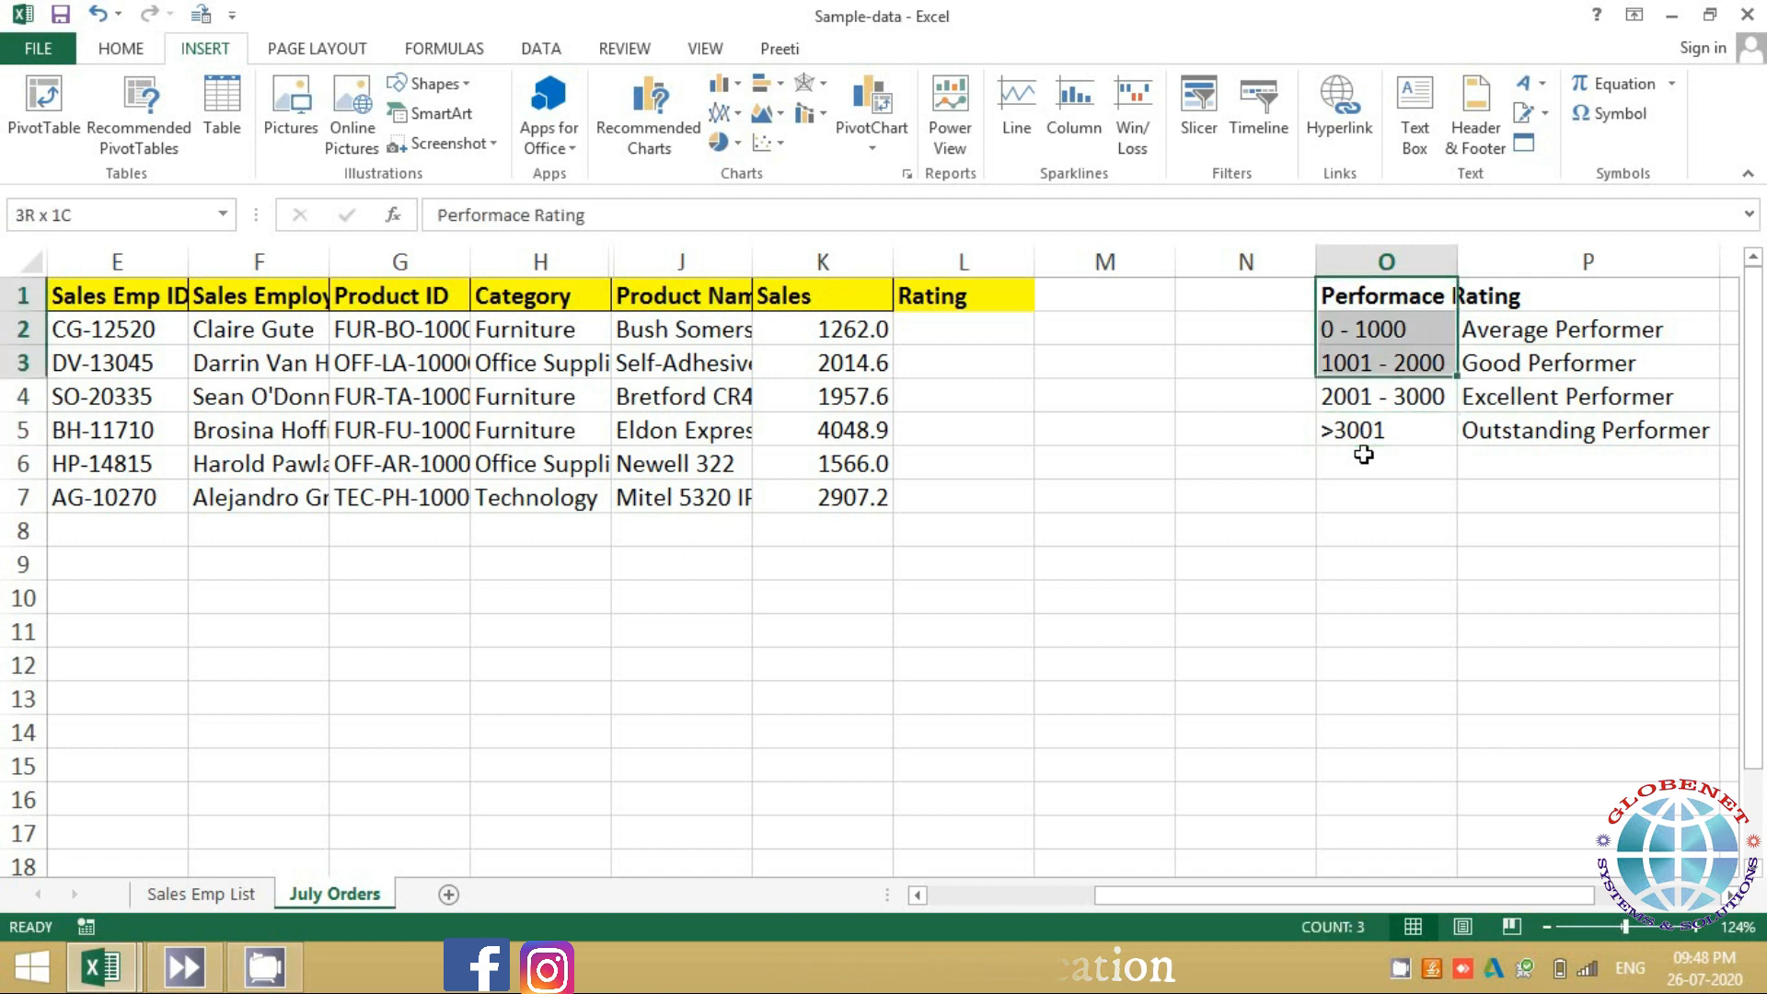
{"action": "key", "text": "shift+Down"}
{"action": "key", "text": "shift+Down"}
{"action": "key", "text": "shift+Down"}
{"action": "key", "text": "Up"}
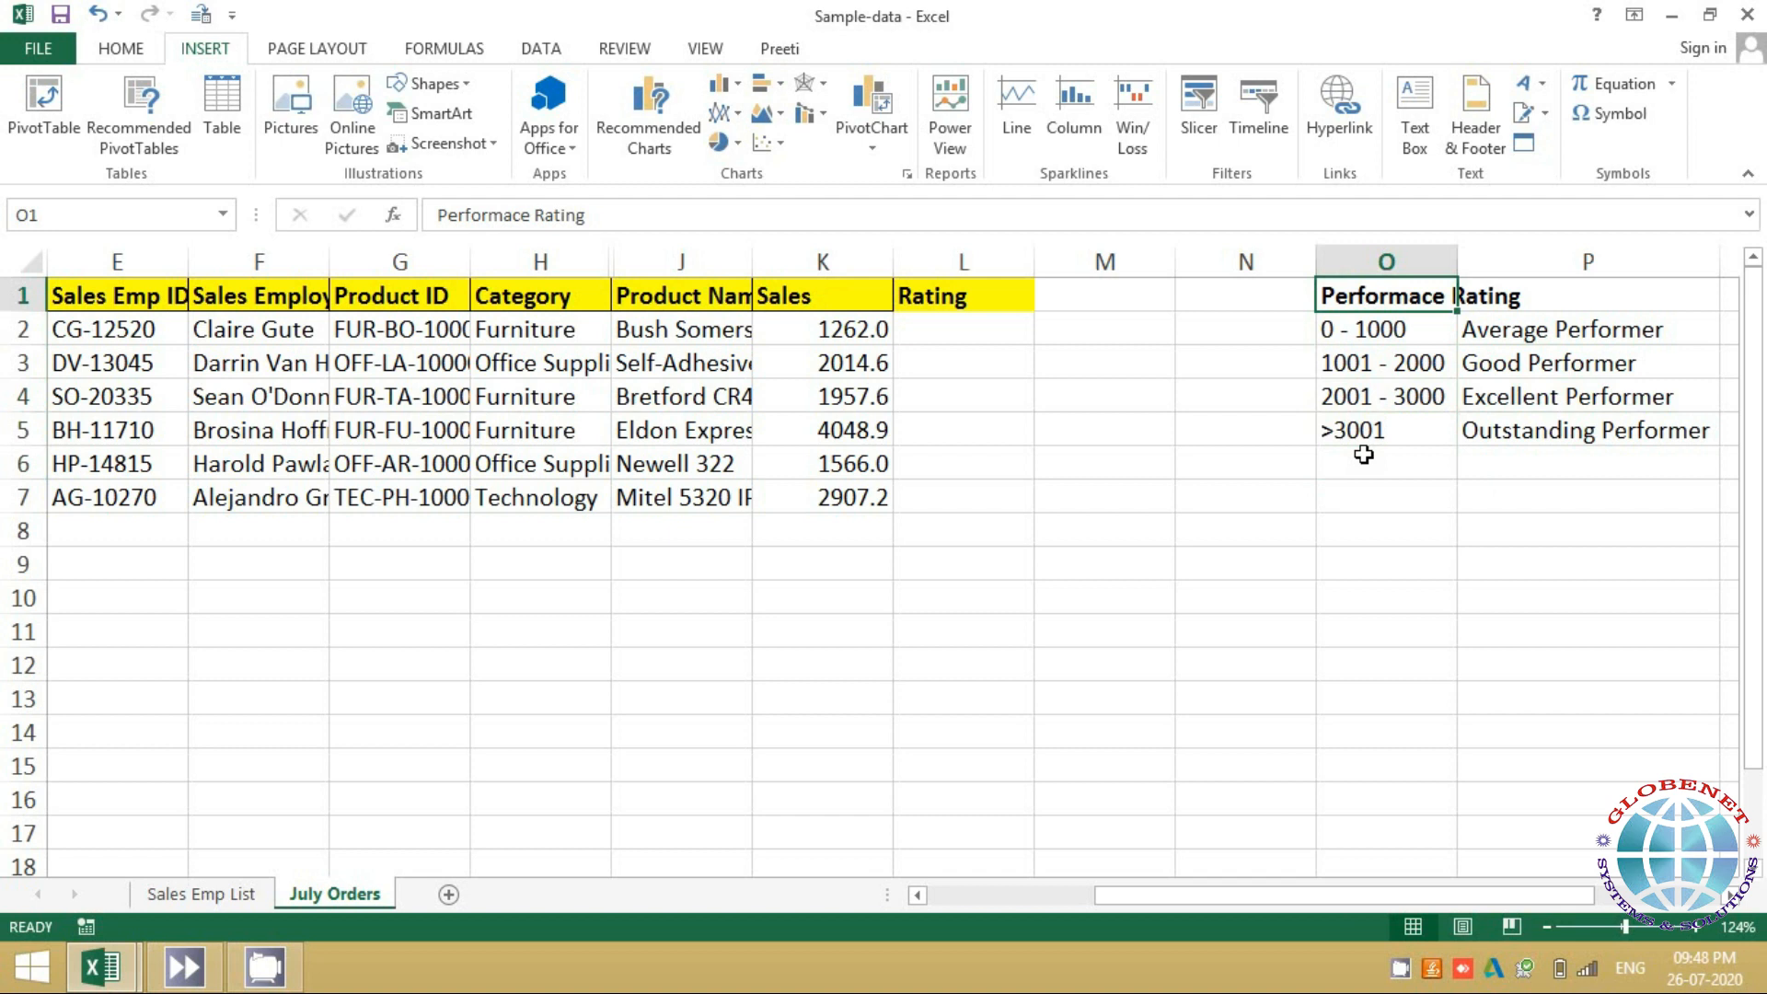
{"action": "key", "text": "Down"}
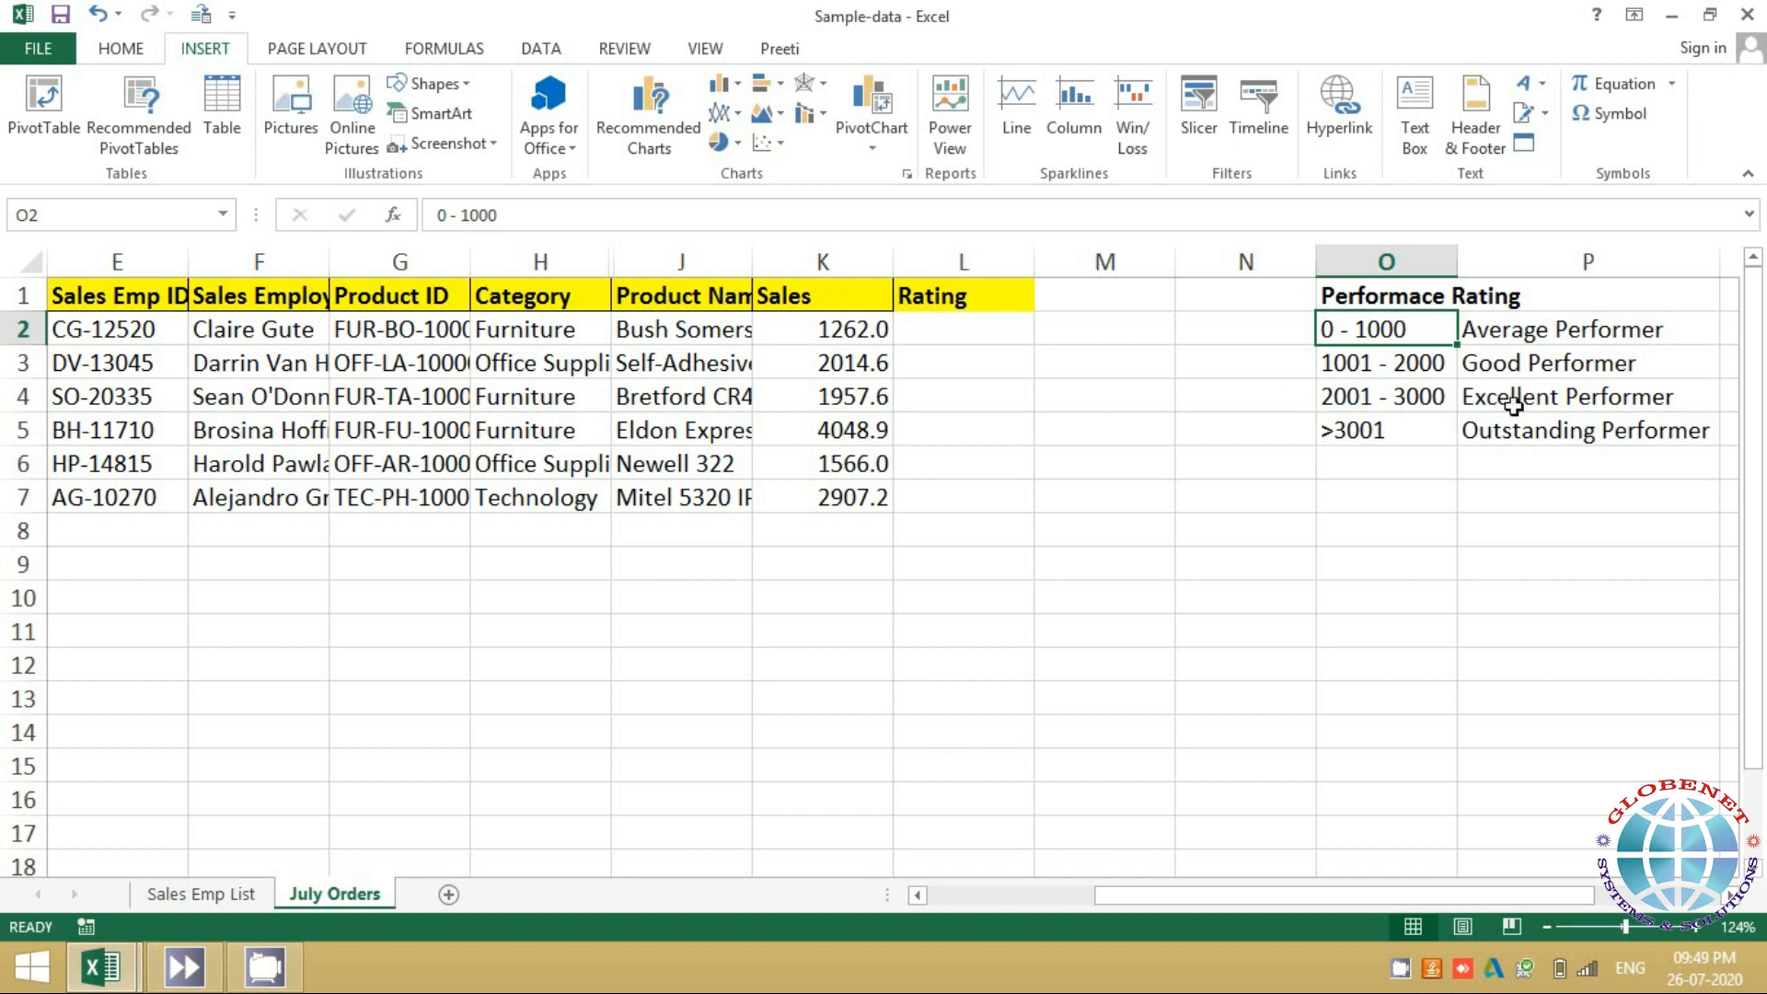
Enter the lower limits 0 in N2 and 1001 in N3, accepting the Flash Fill suggestions down to N5
{"action": "left_click", "coordinate": [1276, 329]}
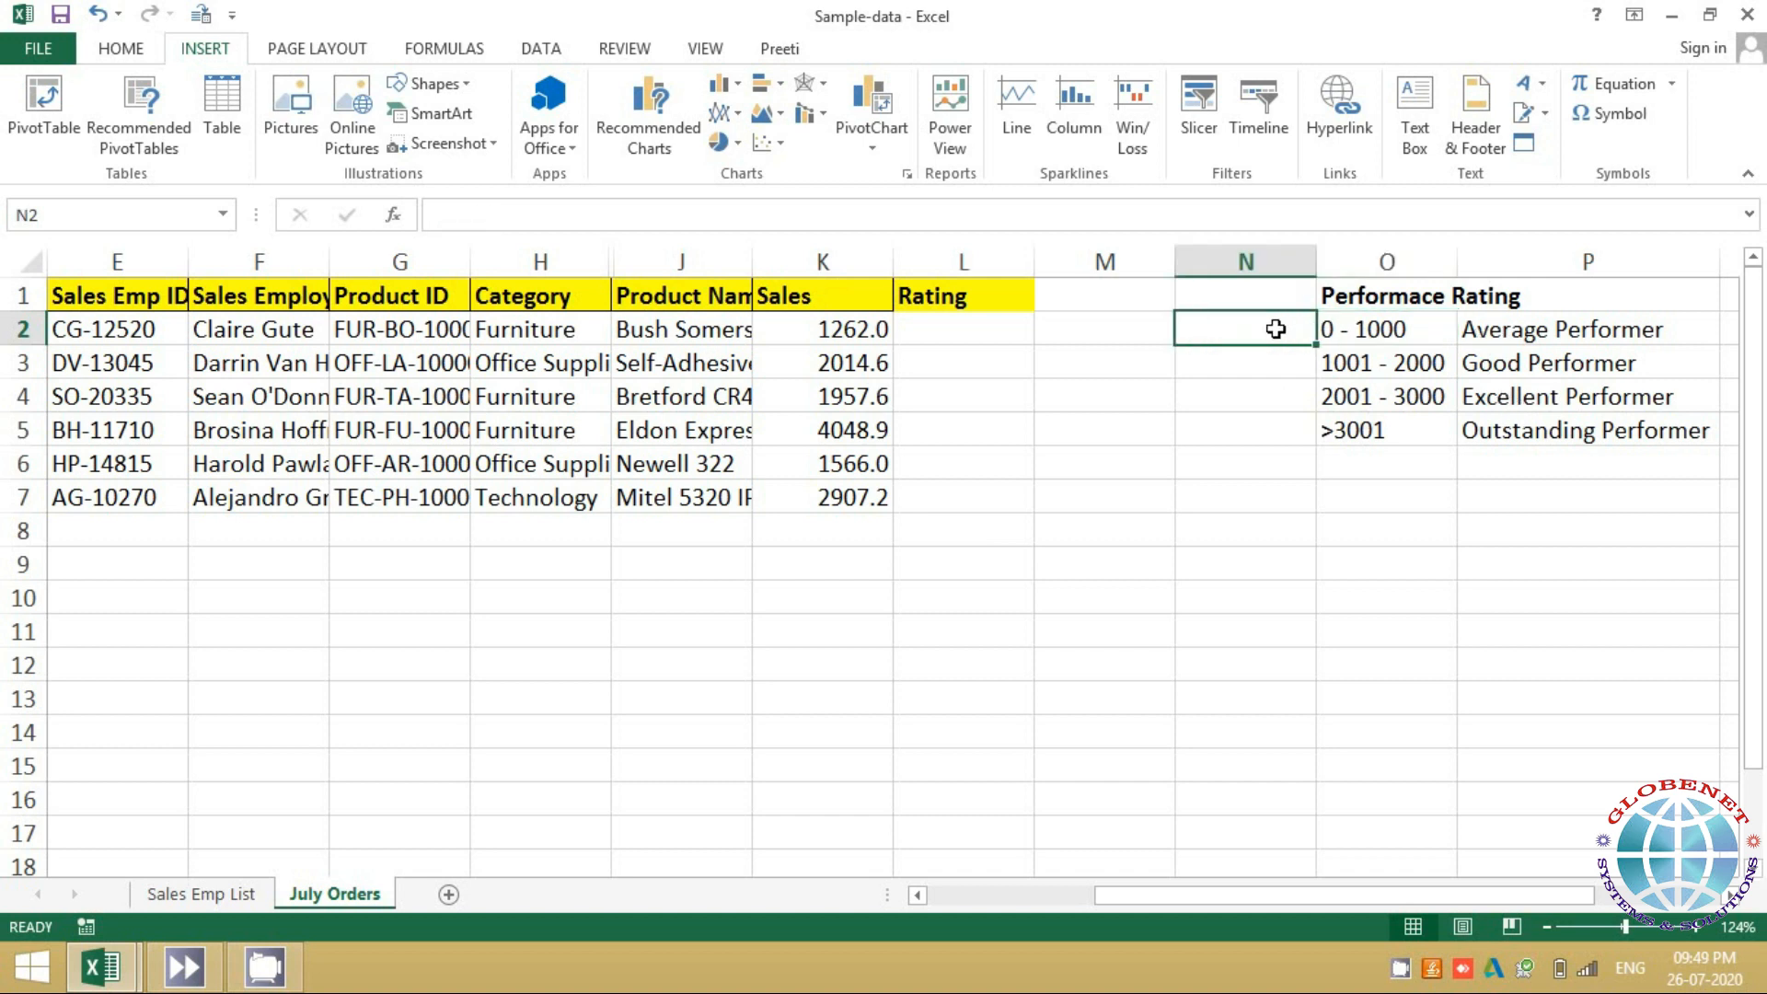
{"action": "type", "text": "0"}
{"action": "key", "text": "Return"}
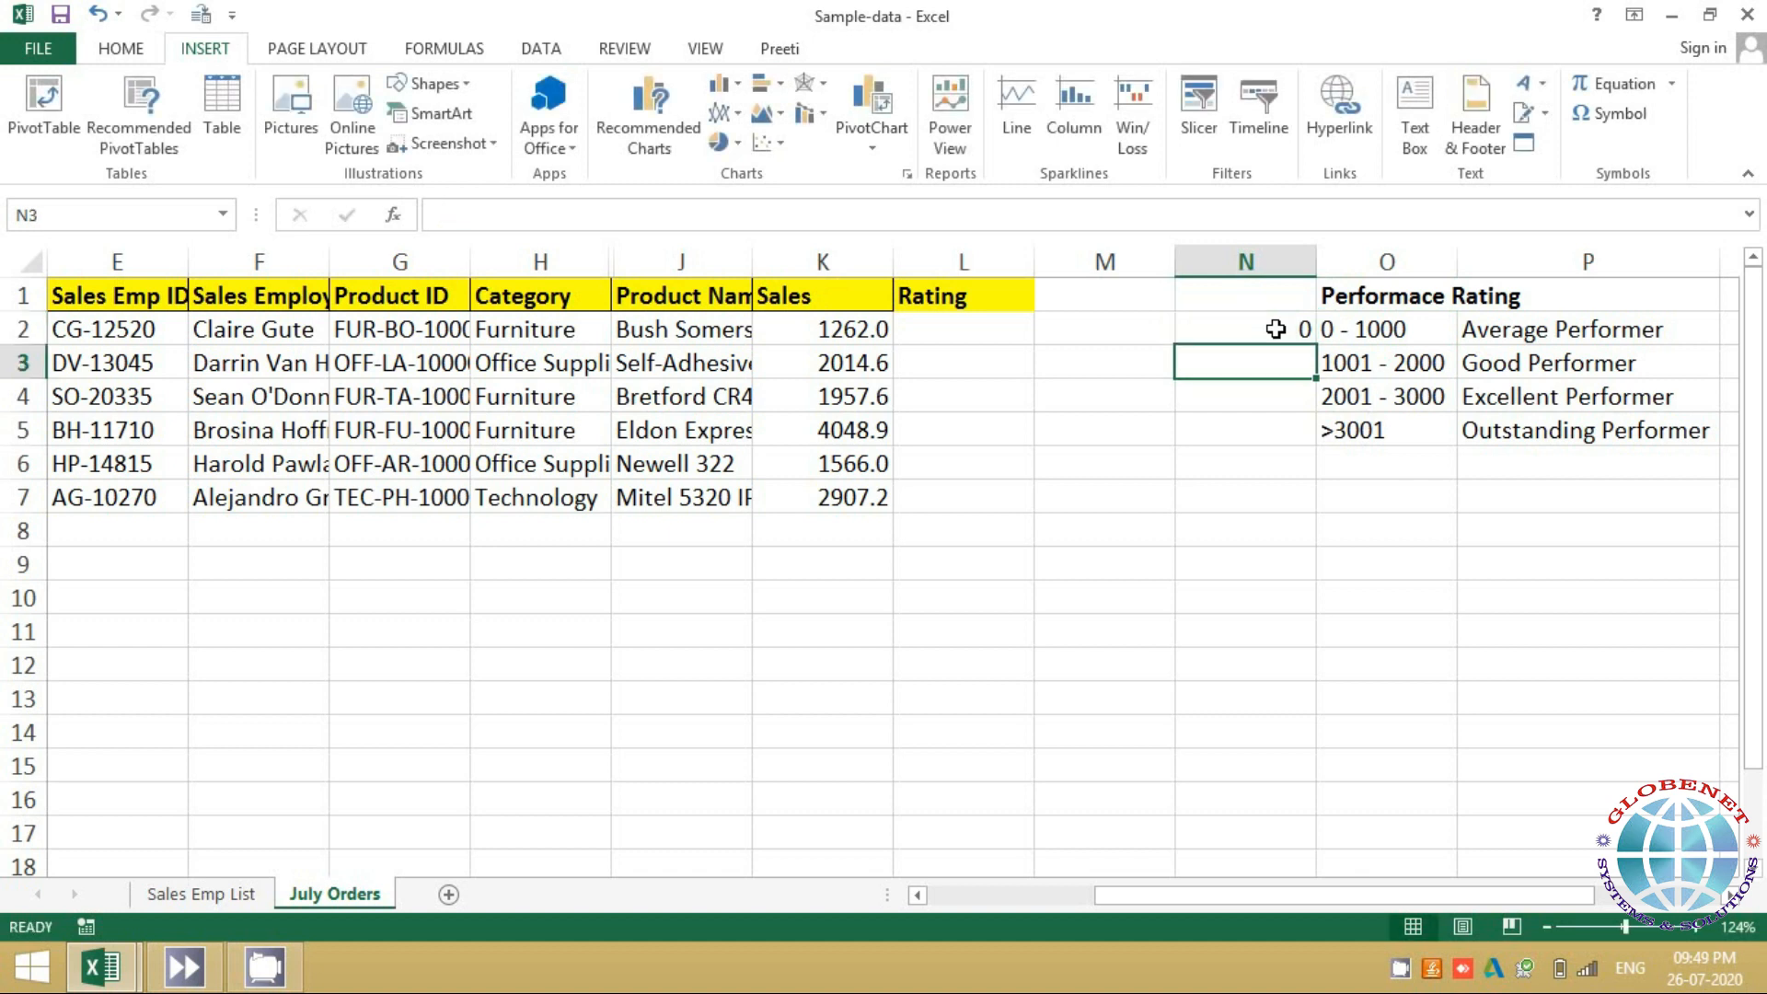
{"action": "type", "text": "1001"}
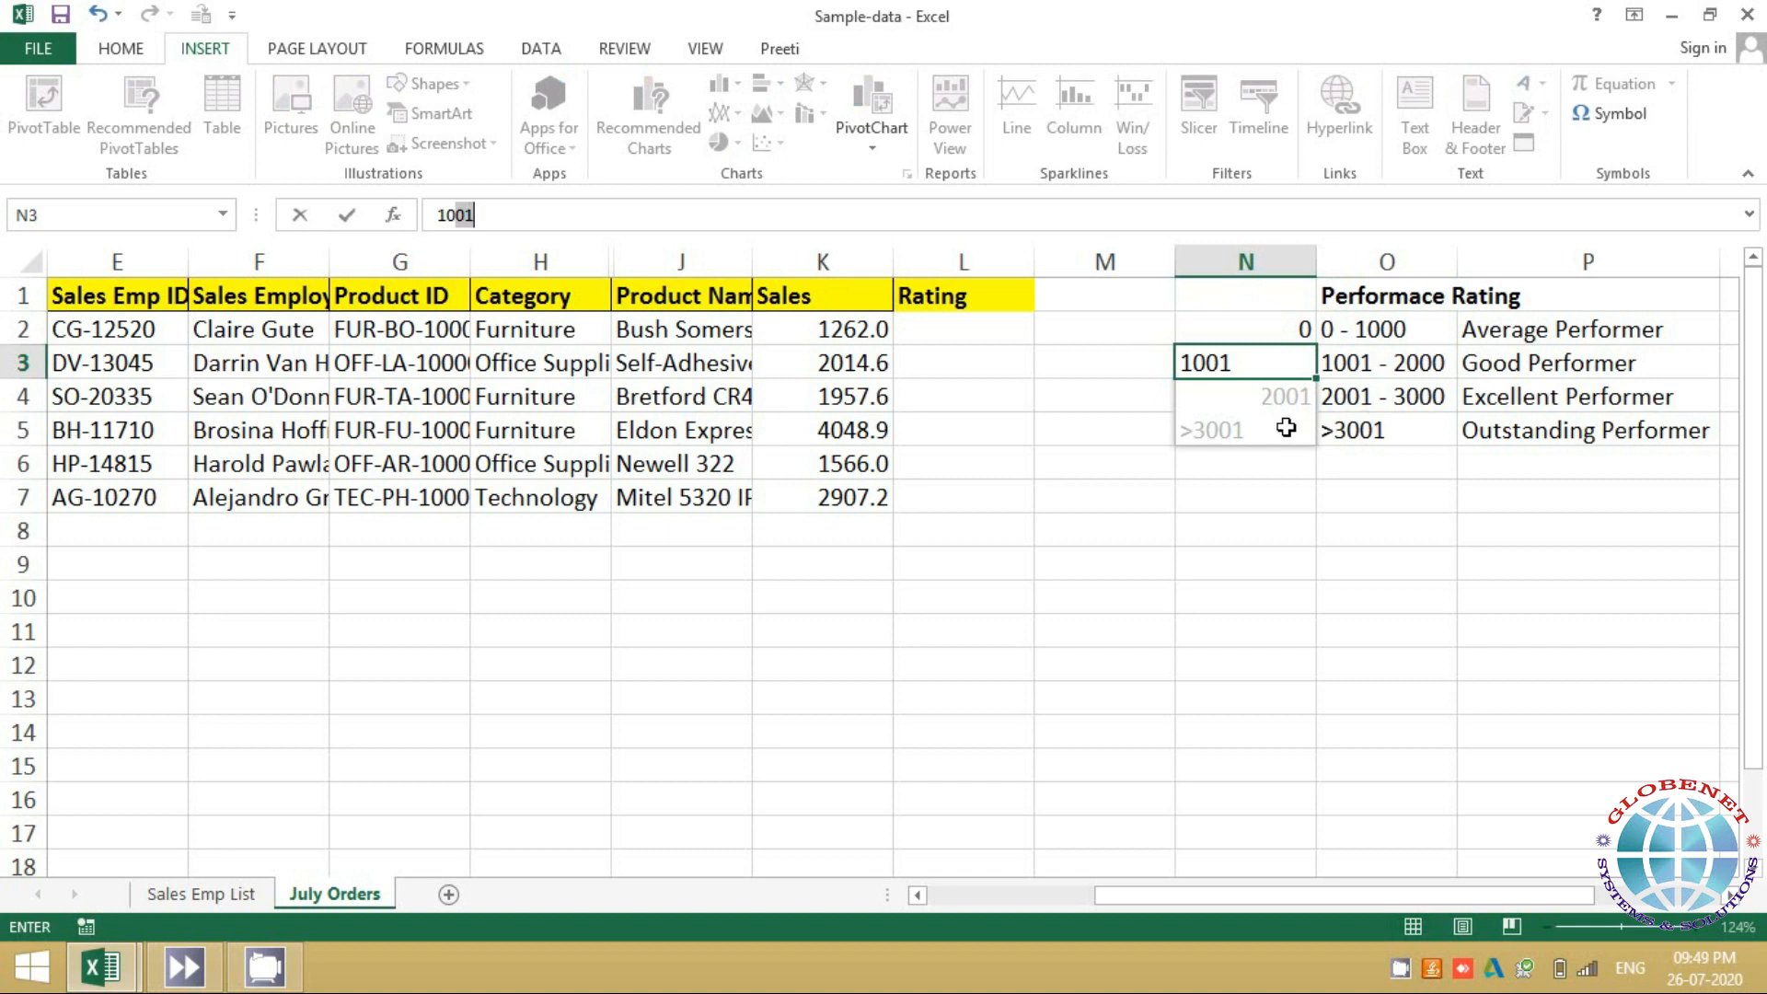
{"action": "key", "text": "Tab"}
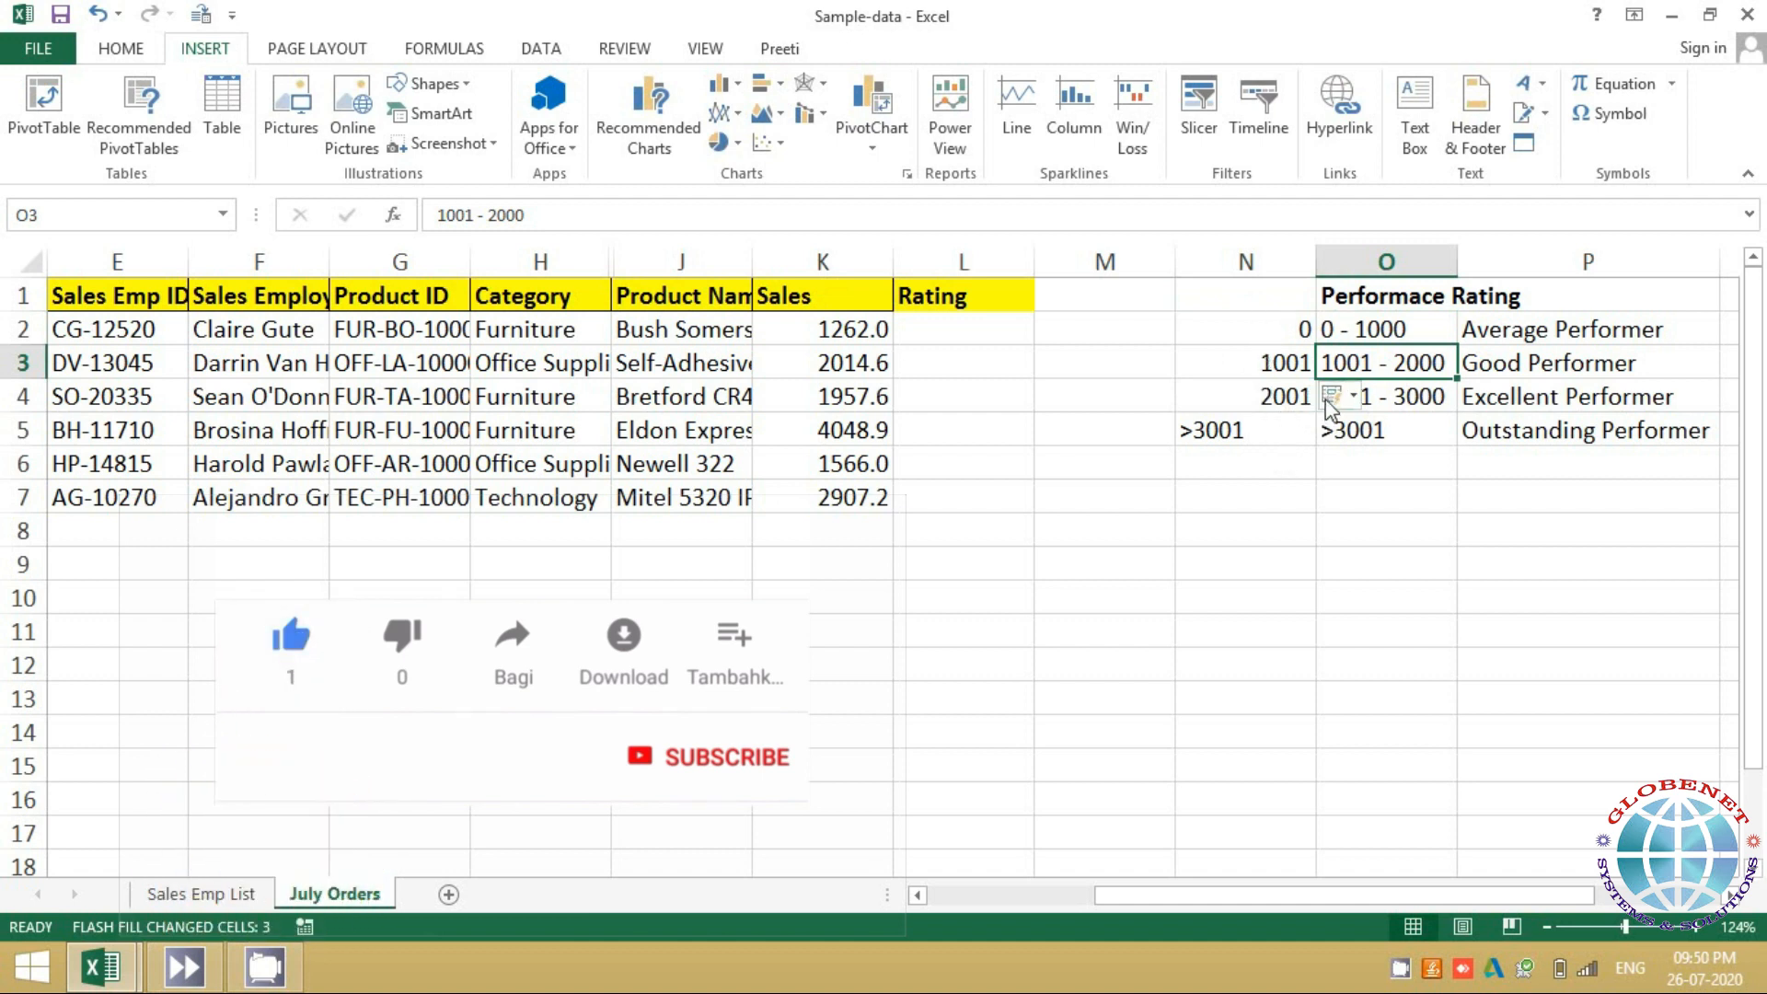
{"action": "left_click", "coordinate": [1331, 399]}
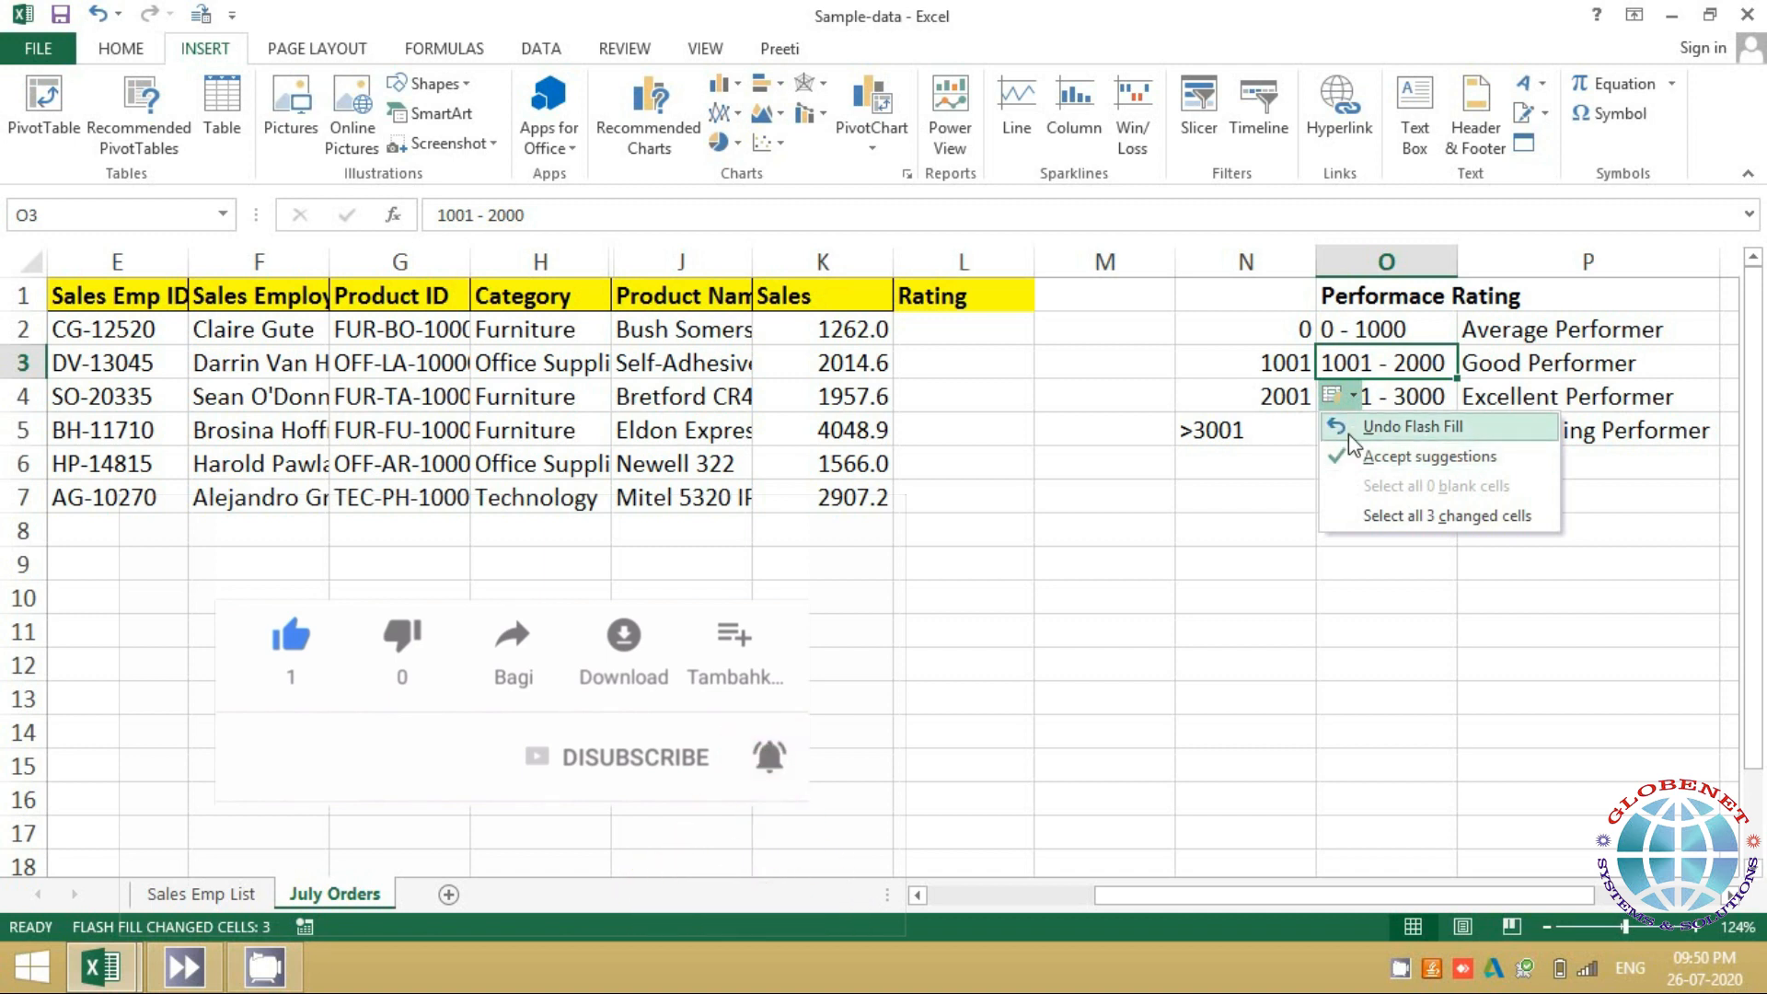
{"action": "left_click", "coordinate": [1294, 439]}
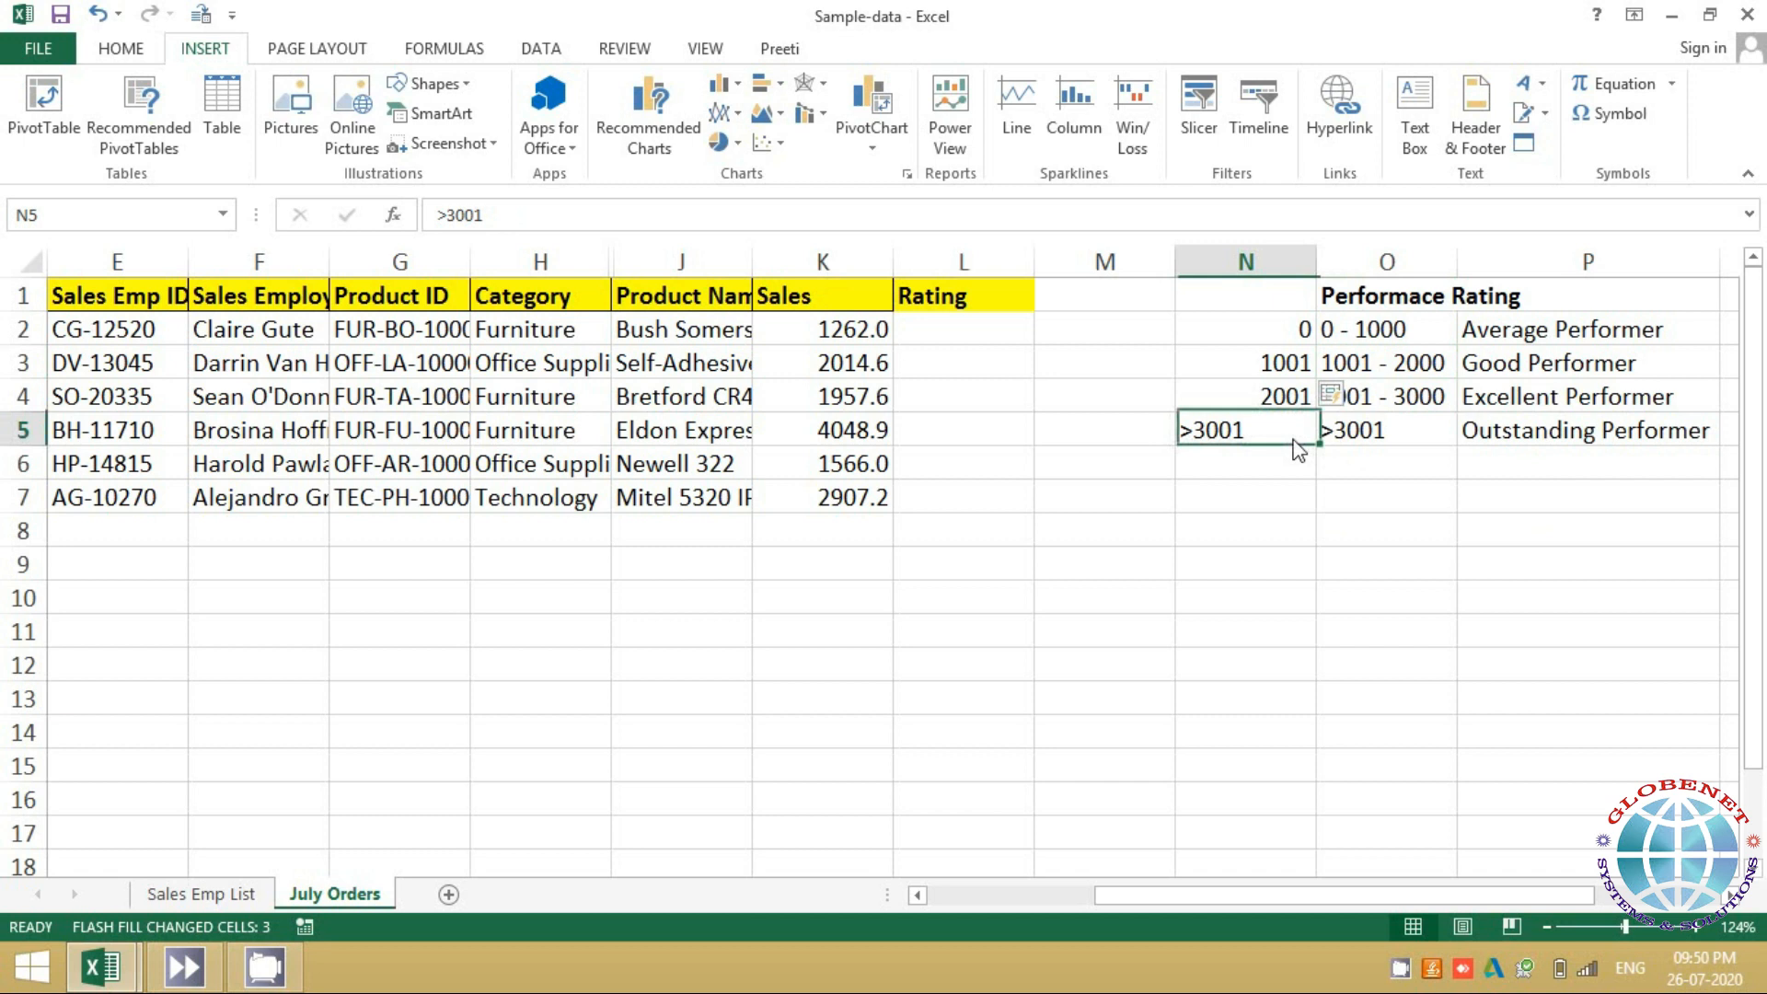
Examine the lower-limit values in N2:N5 beside the rating ranges
{"action": "key", "text": "Up"}
{"action": "key", "text": "Up"}
{"action": "key", "text": "Up"}
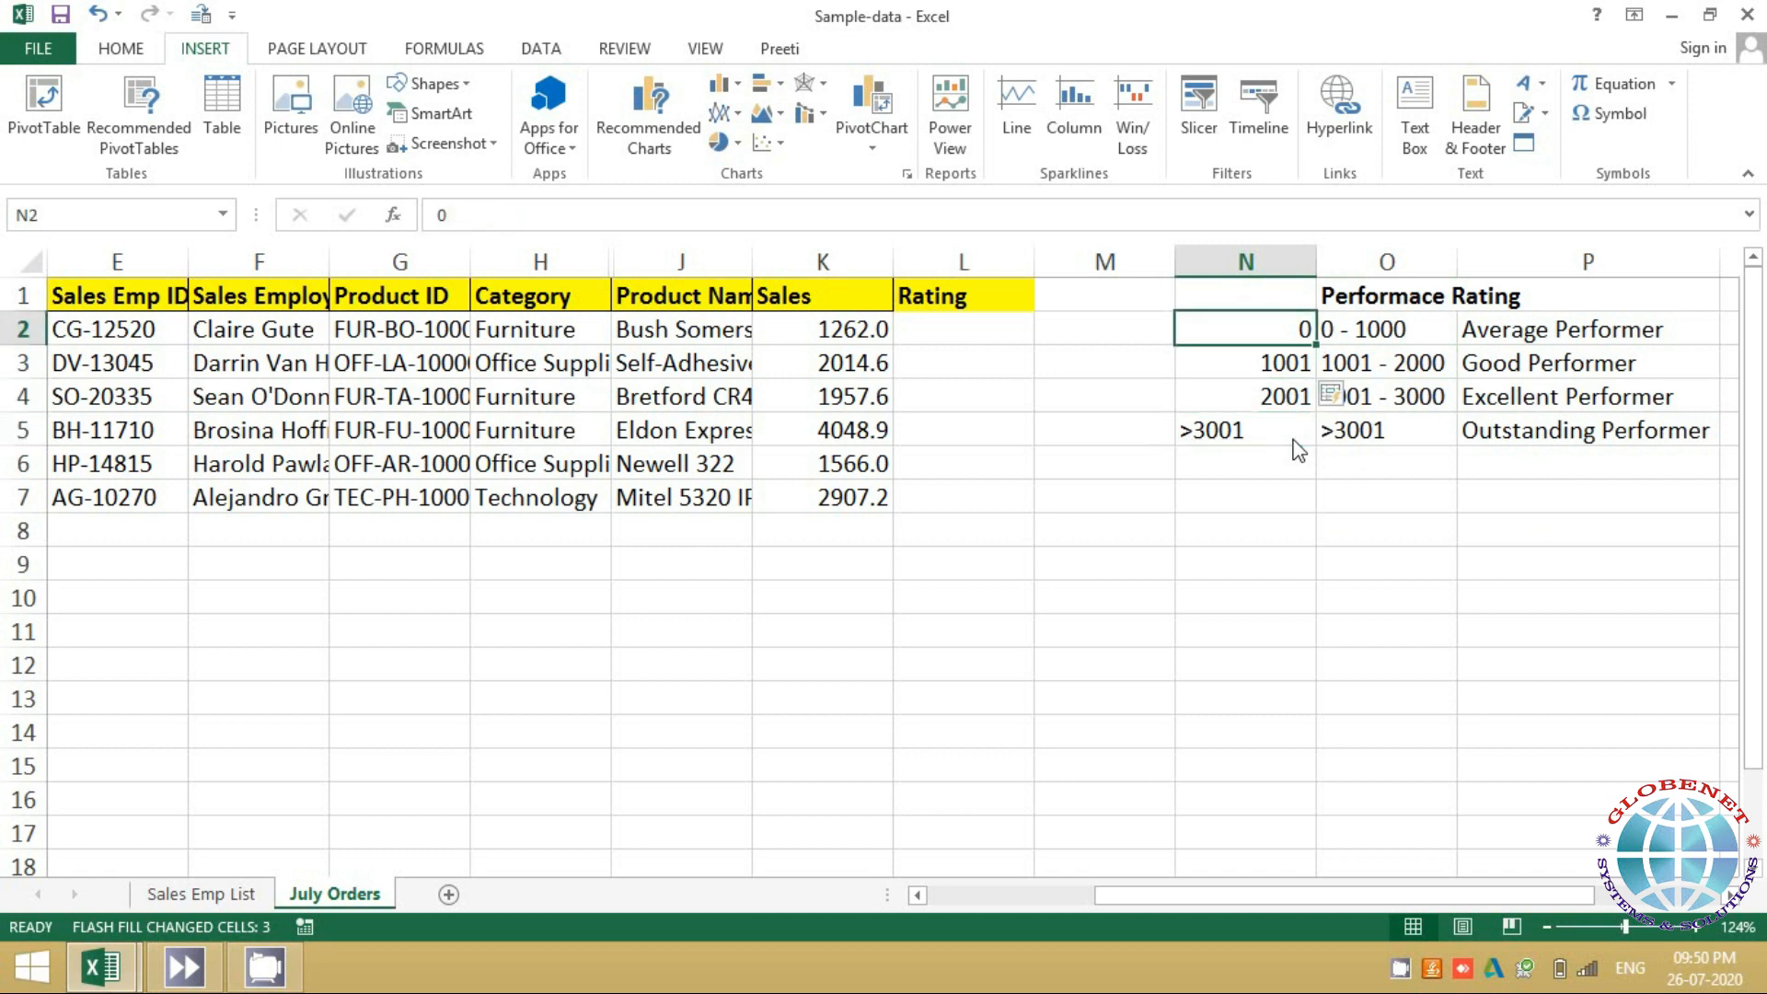
{"action": "key", "text": "shift+Down"}
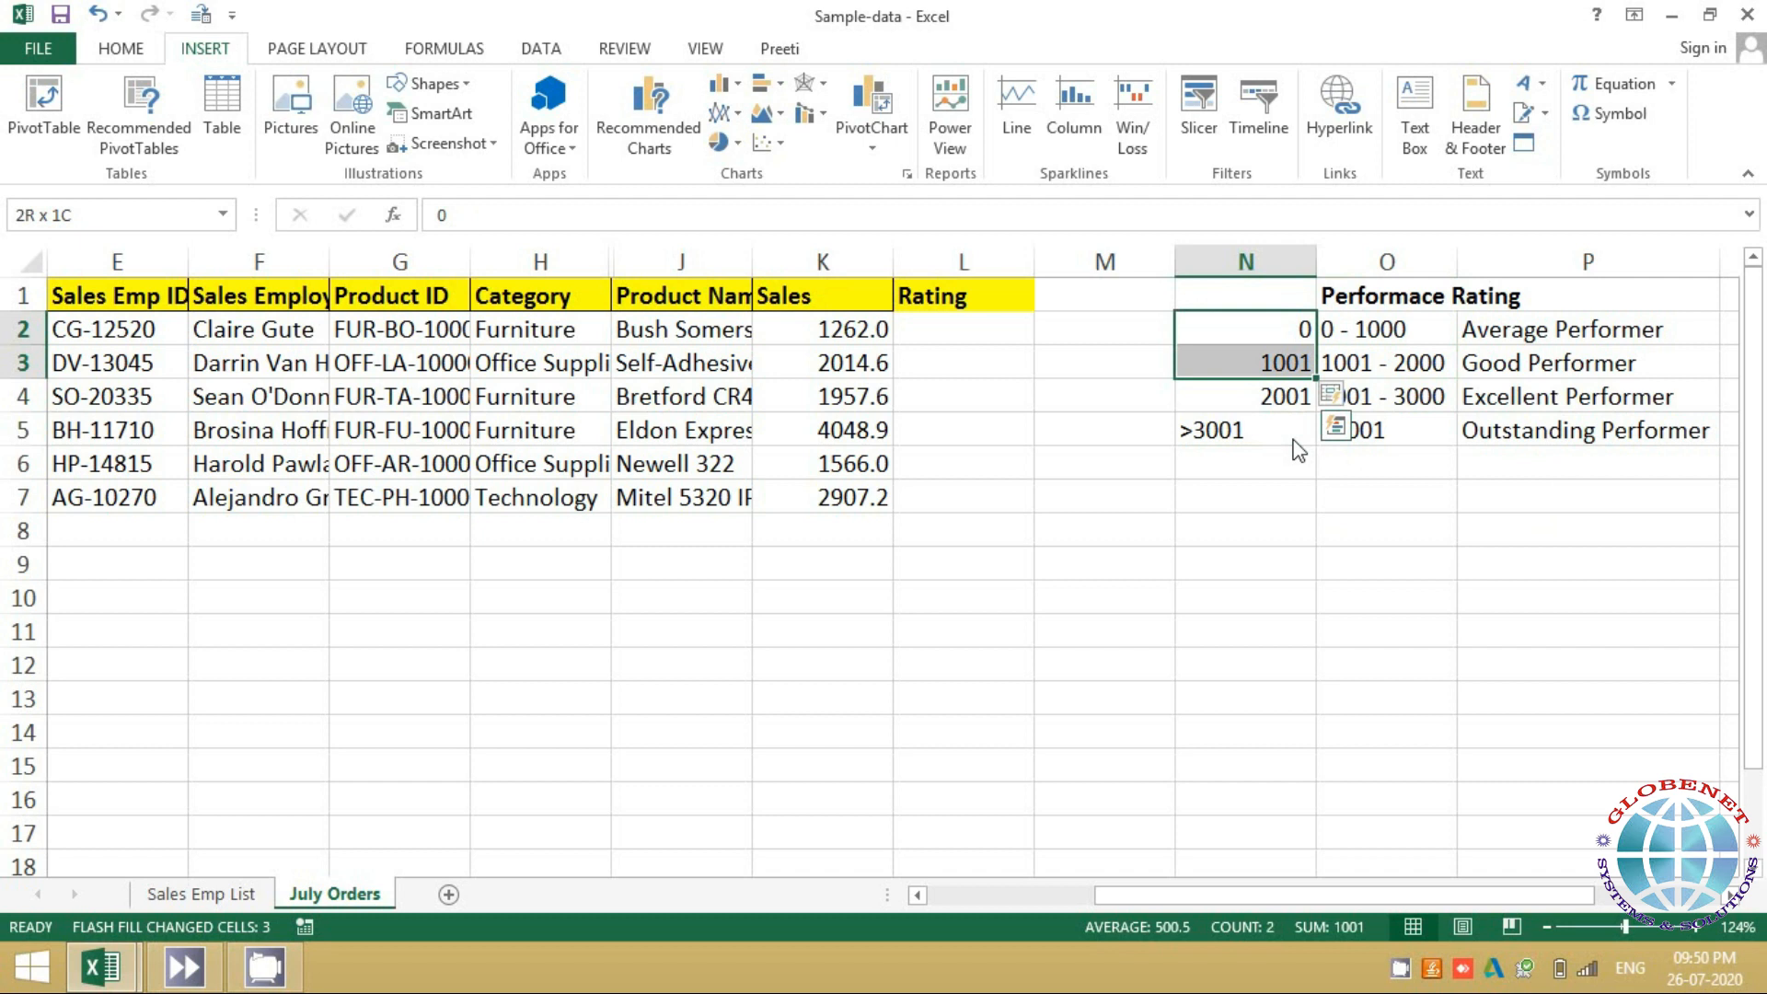
{"action": "key", "text": "shift+Down"}
{"action": "key", "text": "shift+Down"}
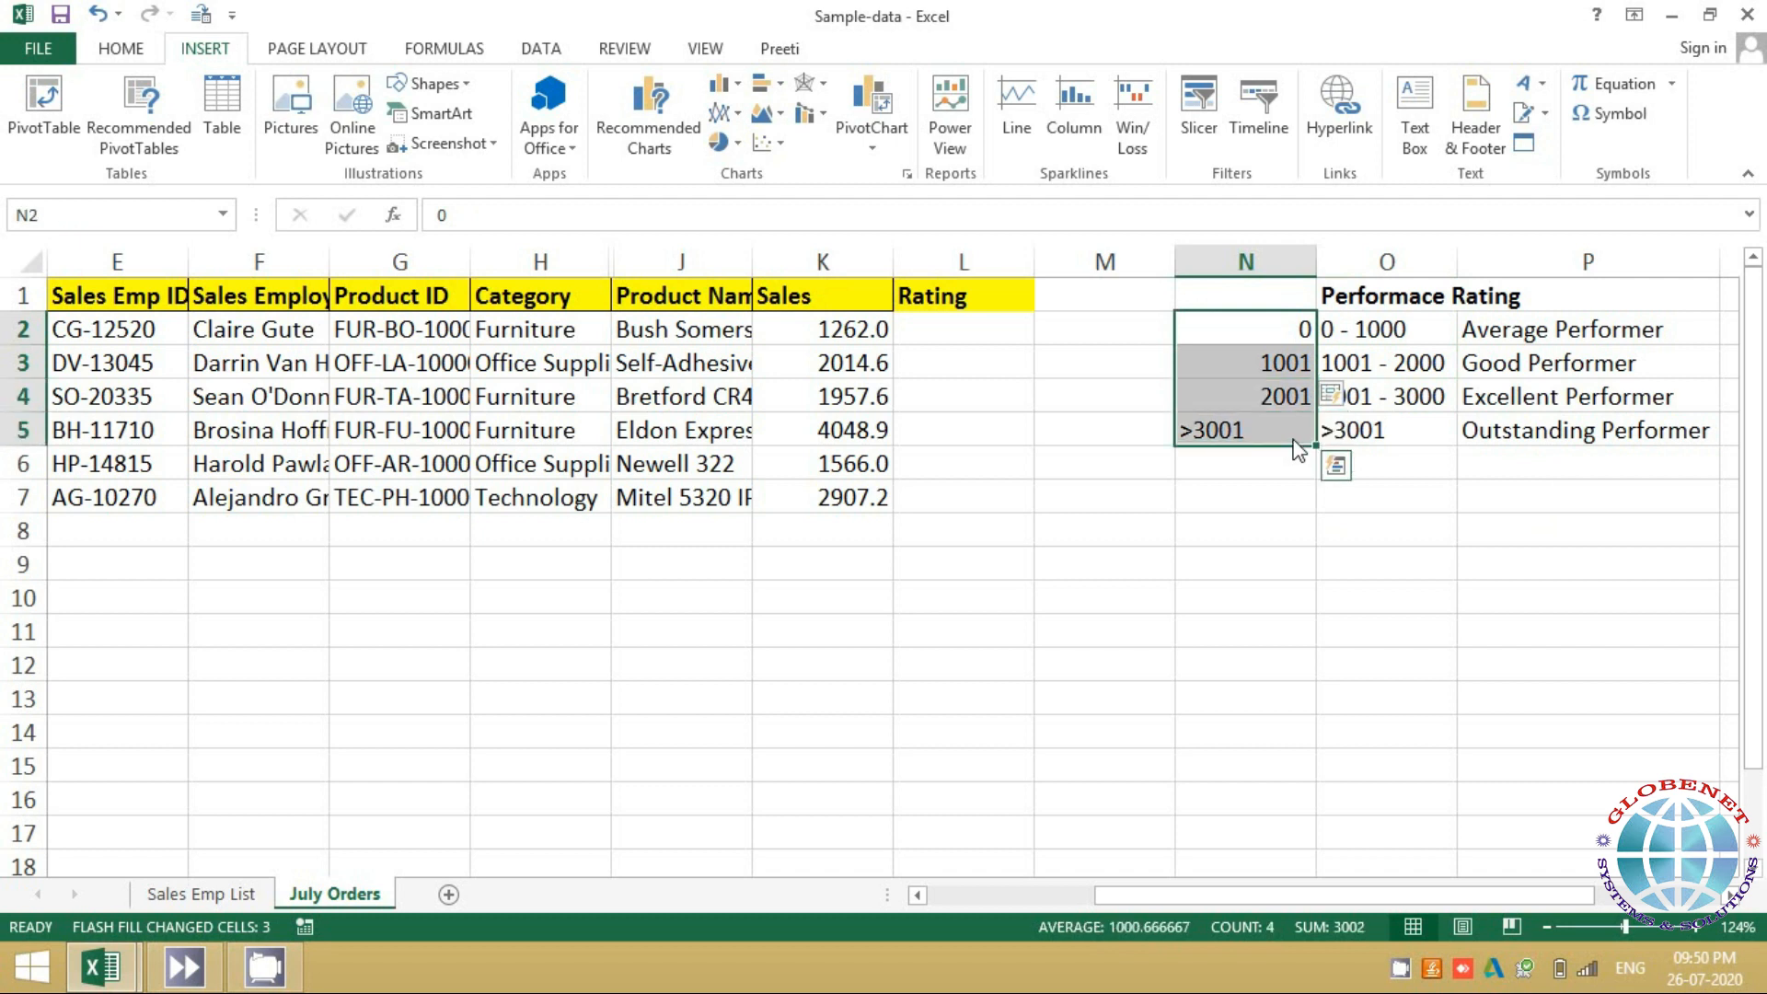
{"action": "key", "text": "Up"}
{"action": "key", "text": "Down"}
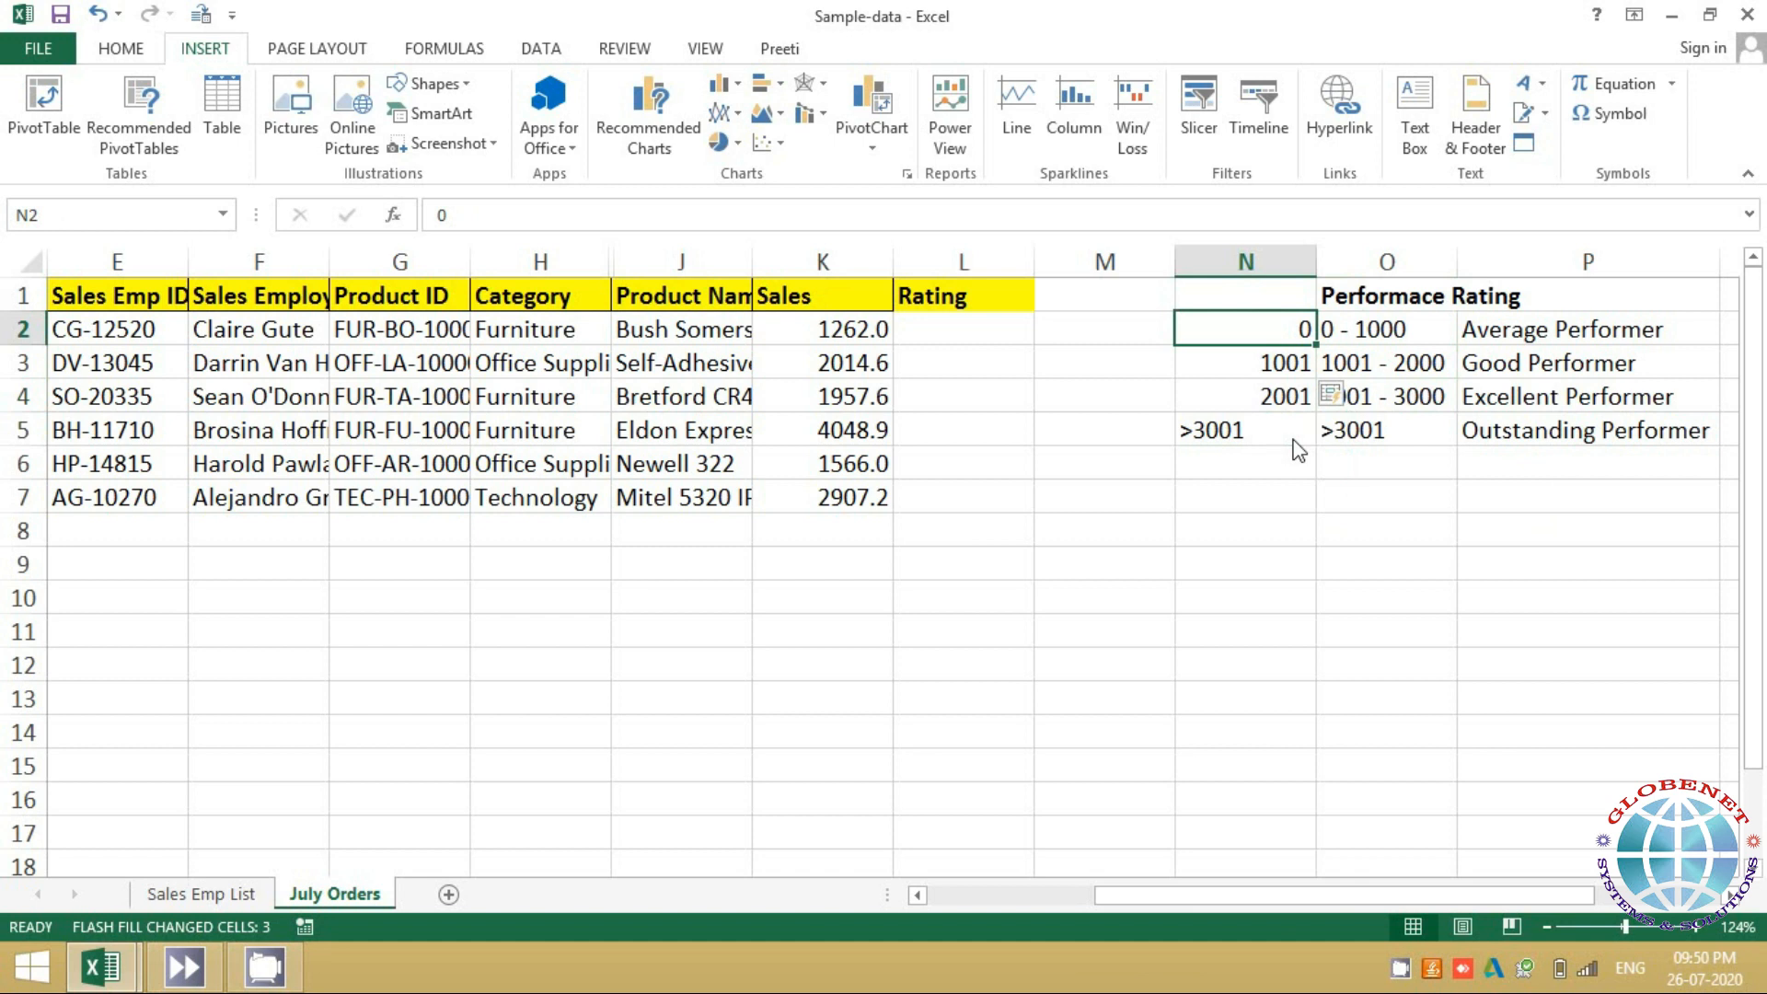
{"action": "key", "text": "Left"}
{"action": "key", "text": "Right"}
{"action": "key", "text": "shift+Down"}
{"action": "key", "text": "shift+Down"}
{"action": "key", "text": "shift+Down"}
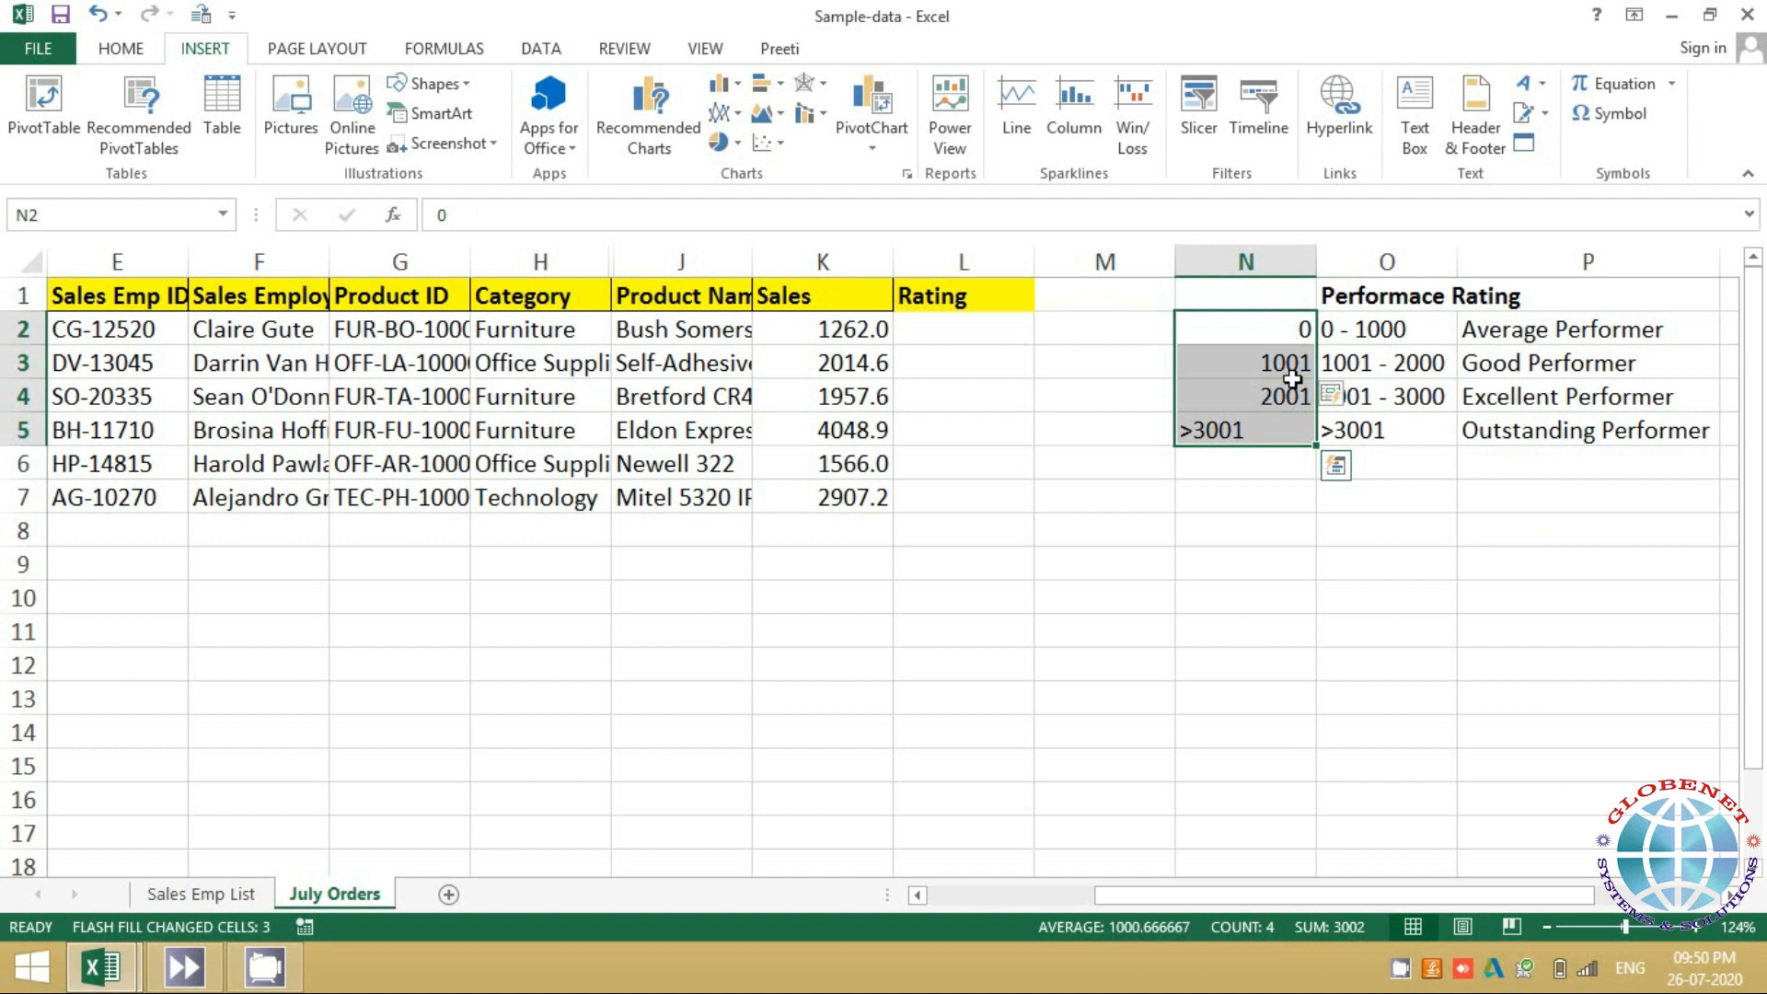
{"action": "left_click", "coordinate": [1228, 430]}
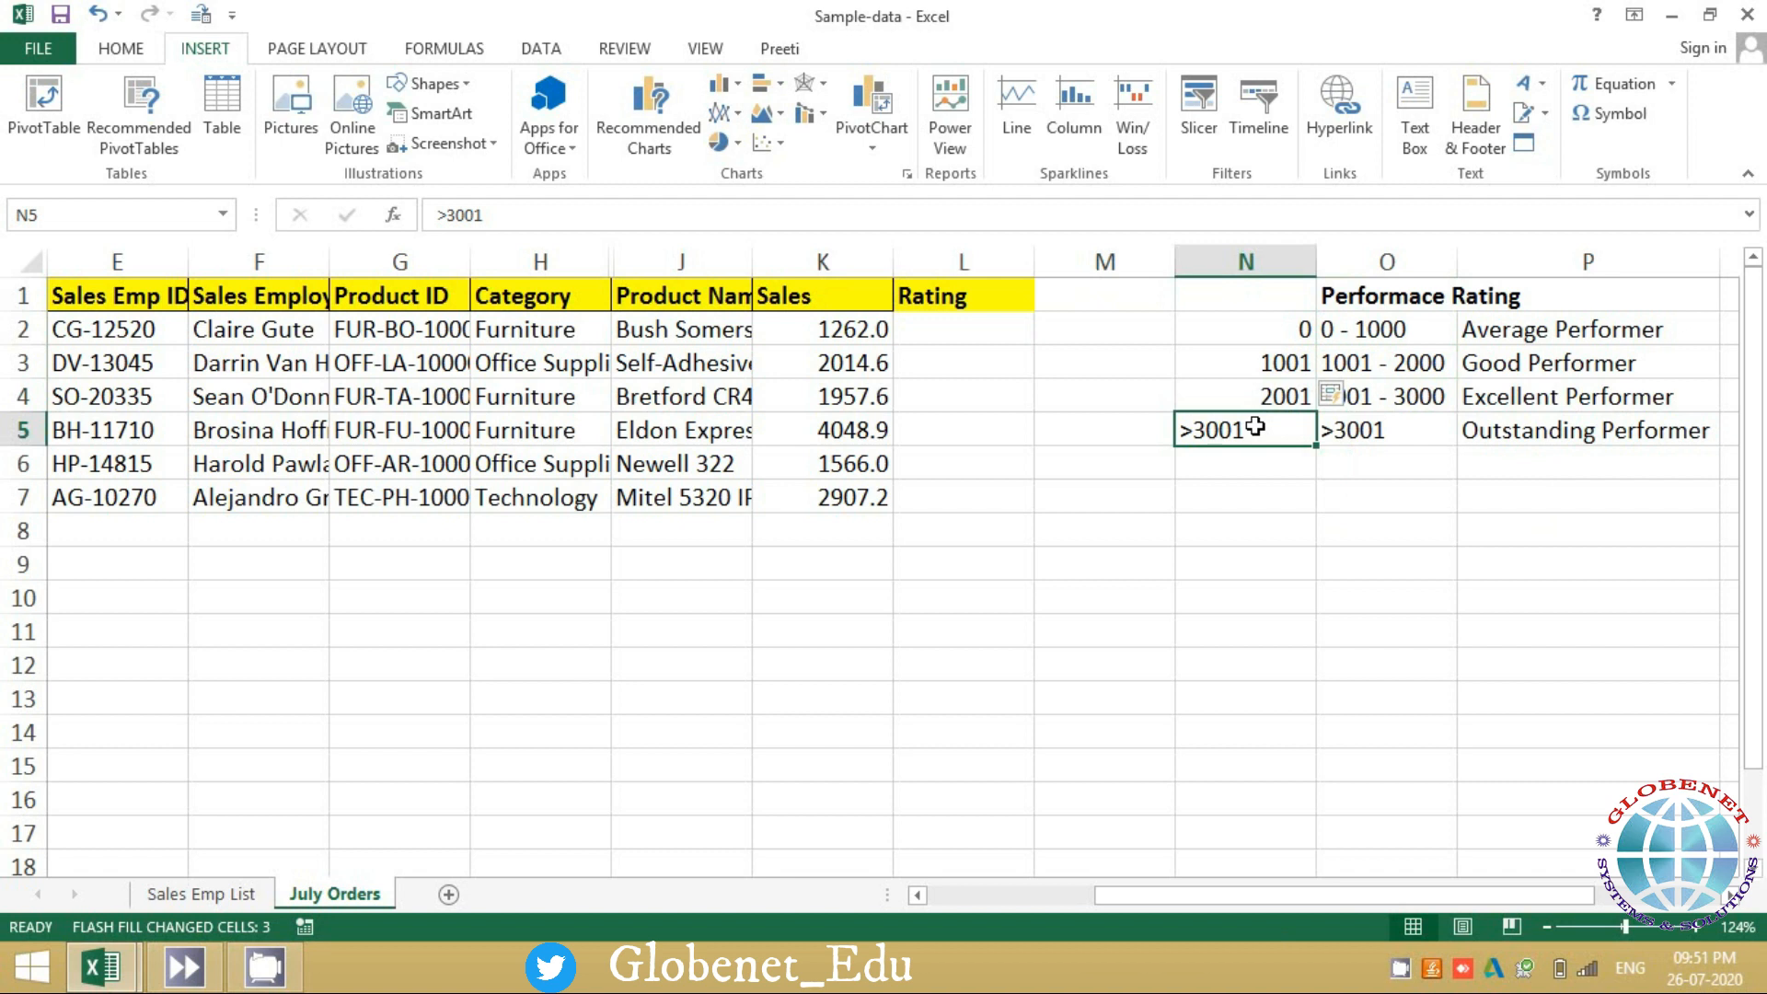
{"action": "key", "text": "Page_Down"}
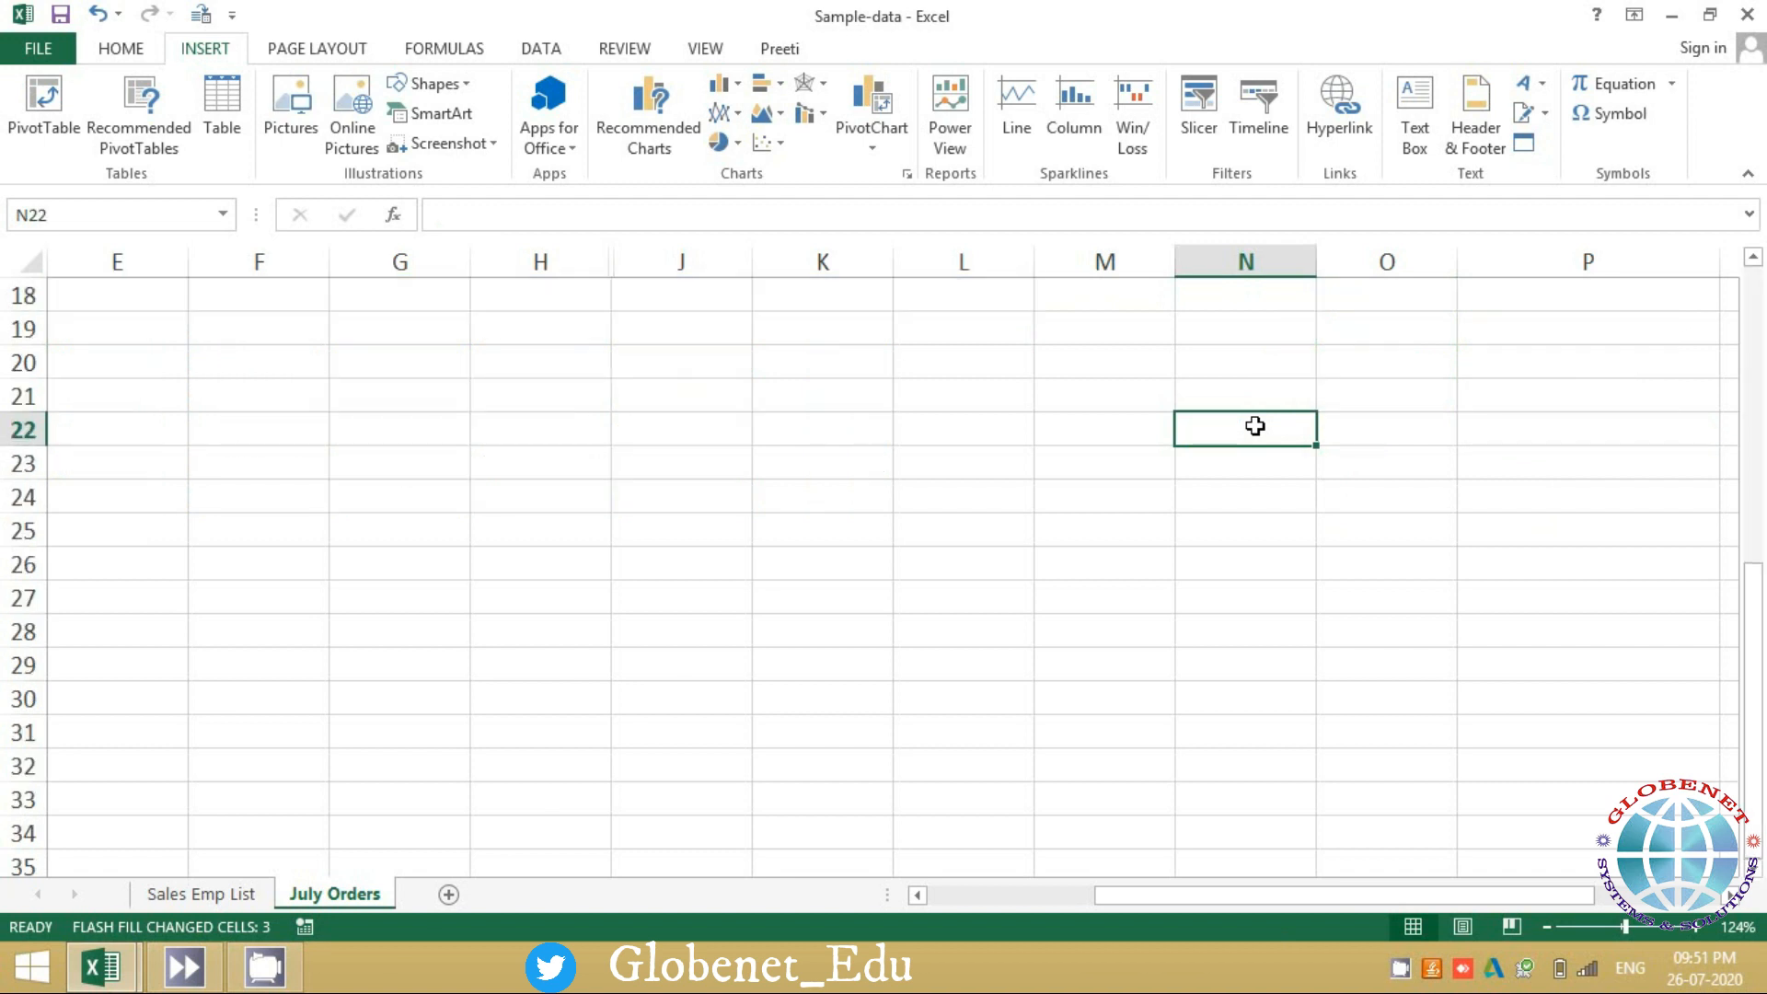
{"action": "key", "text": "Page_Up"}
{"action": "key", "text": "Page_Up"}
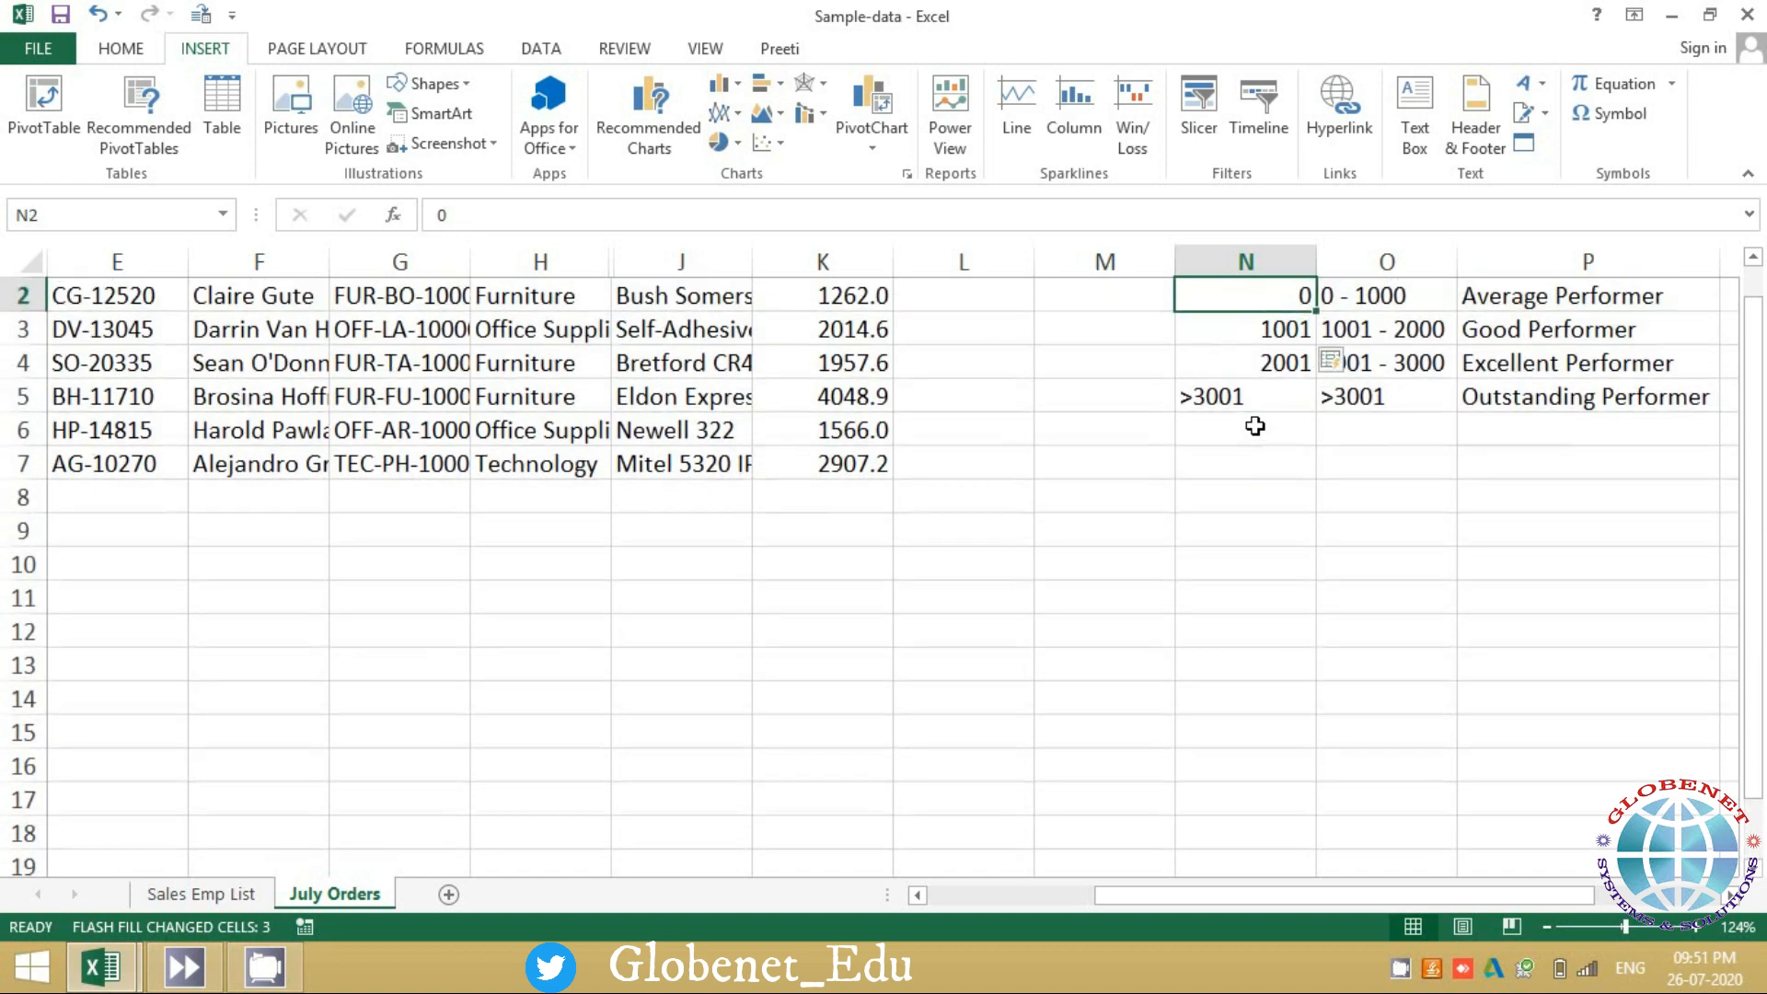
Remove the greater-than sign from the value in N5 so it is the number 3001
{"action": "left_click", "coordinate": [1254, 426]}
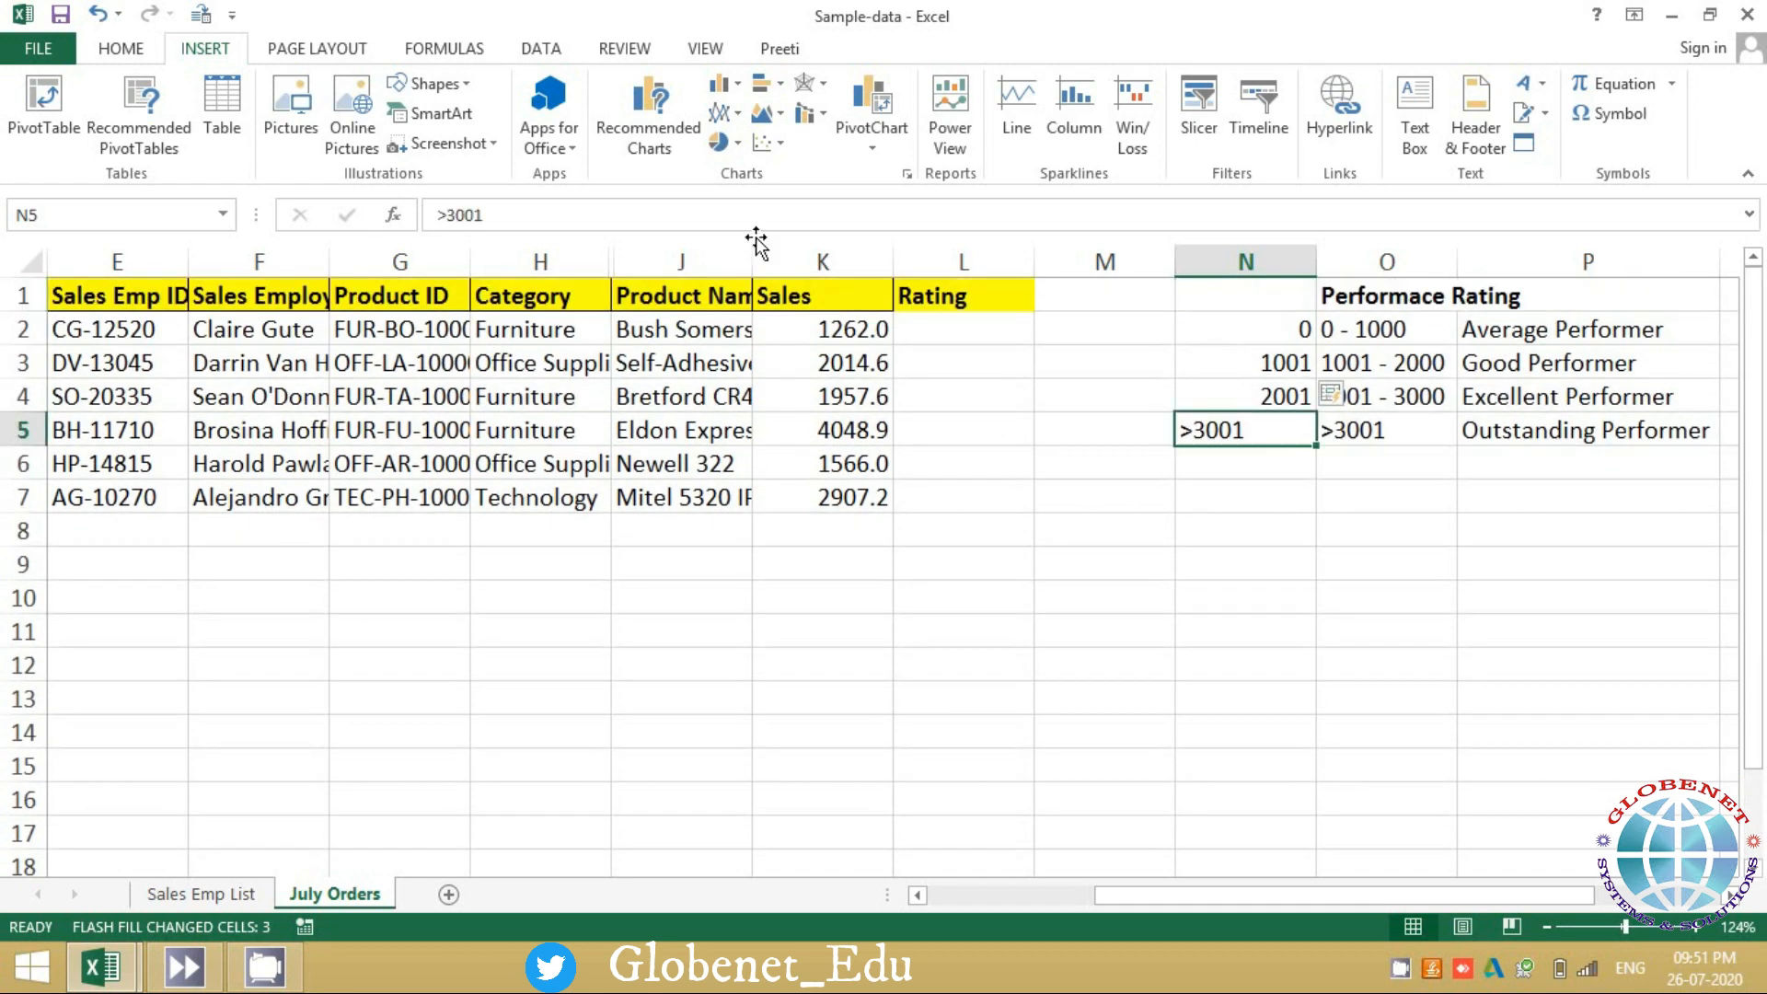
{"action": "left_click", "coordinate": [447, 218]}
{"action": "key", "text": "BackSpace"}
{"action": "key", "text": "Return"}
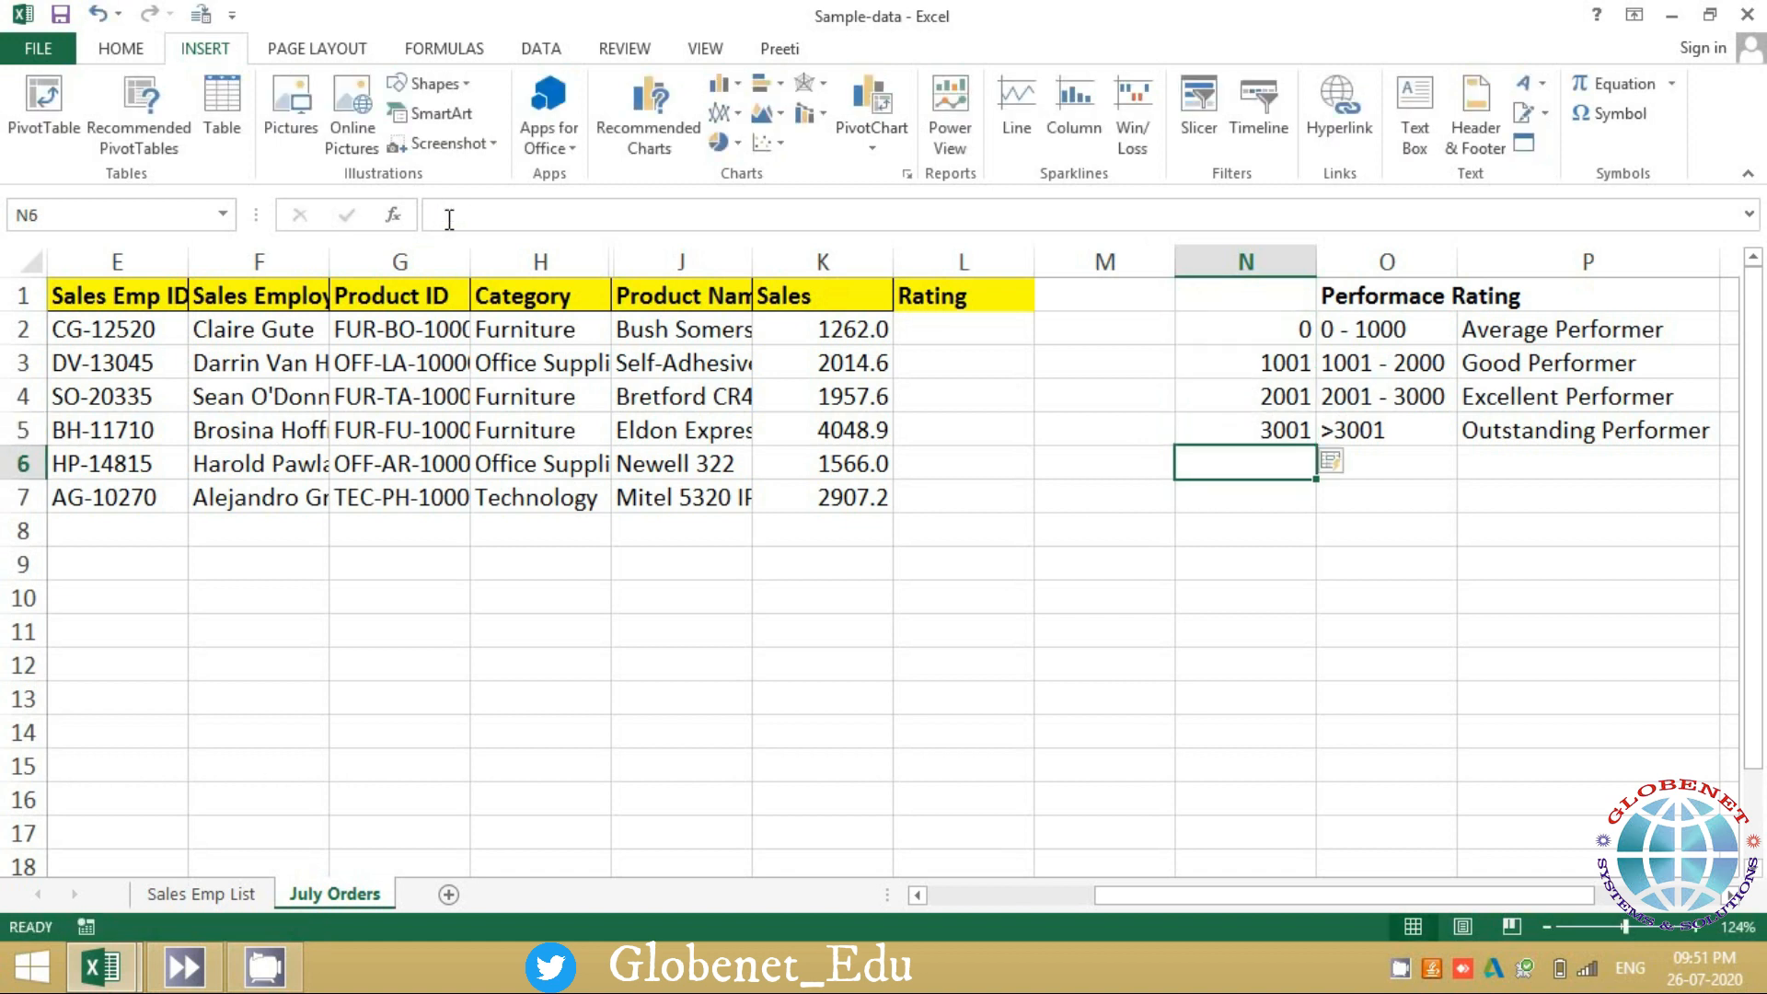
Delete column O, which holds the text ranges of the rating table
{"action": "key", "text": "Up"}
{"action": "key", "text": "Right"}
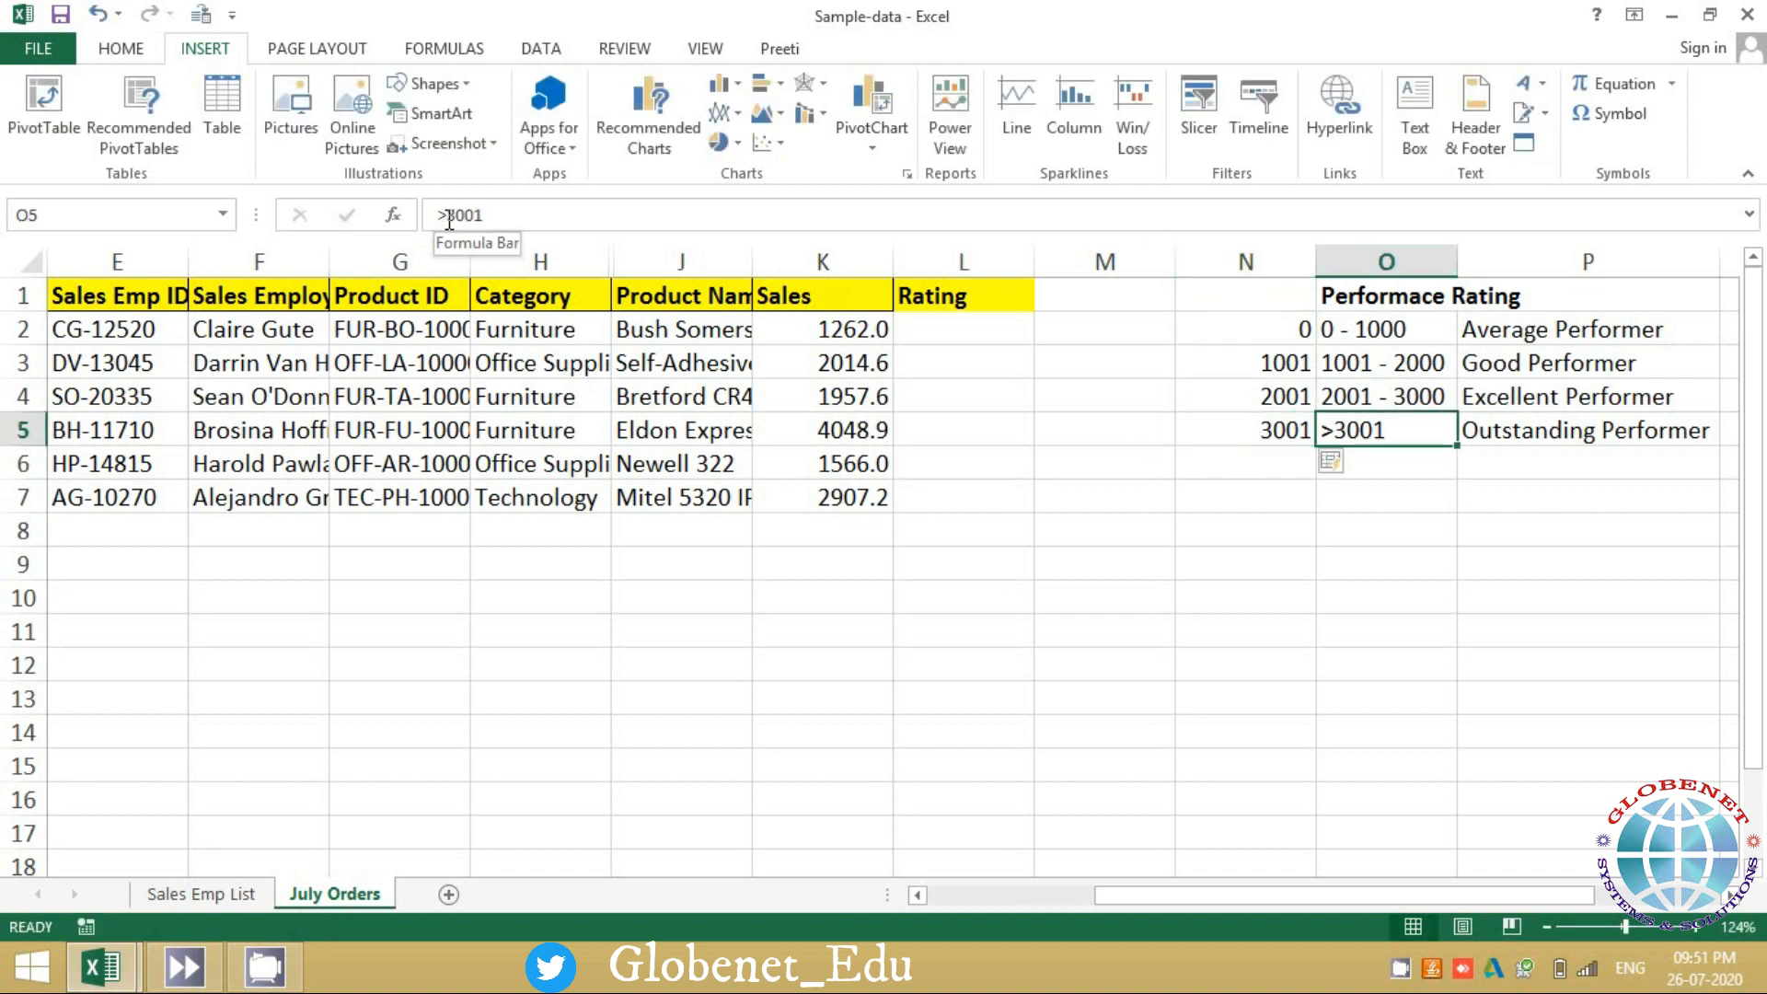
{"action": "key", "text": "ctrl+space"}
{"action": "key", "text": "ctrl+minus"}
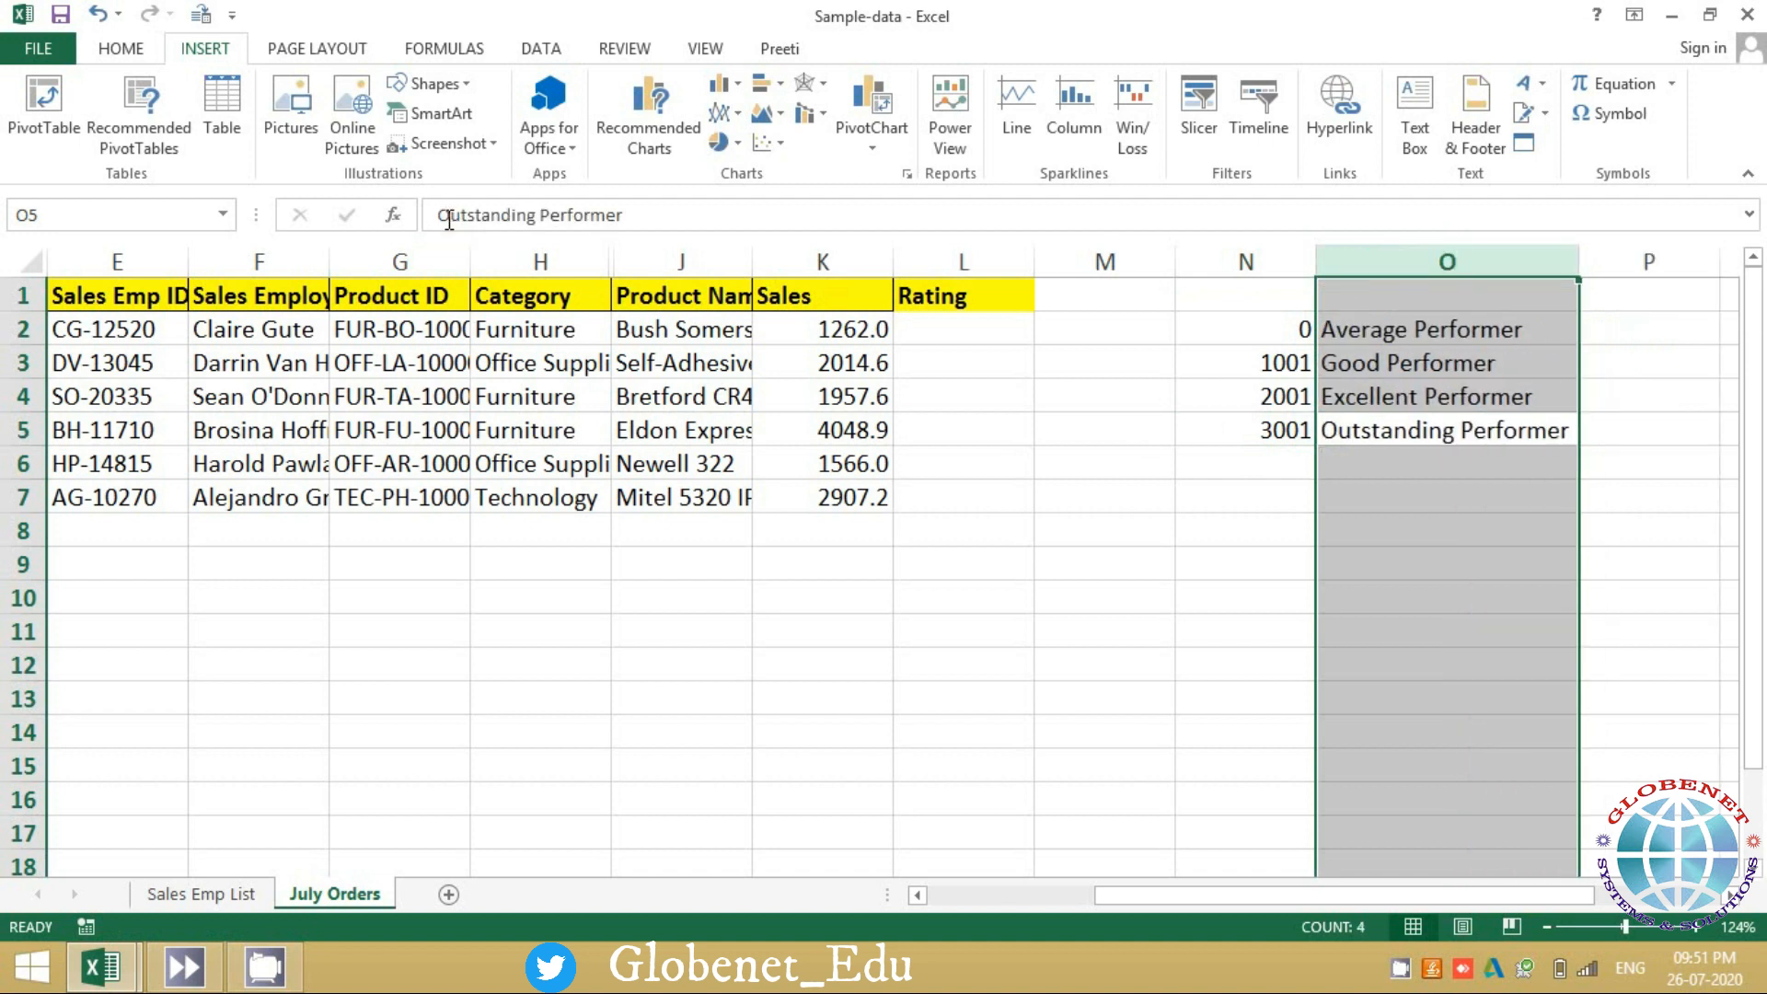
Add the headers Range in N1 and Rating in O1 above the rating table
{"action": "key", "text": "Up"}
{"action": "key", "text": "Left"}
{"action": "key", "text": "Up"}
{"action": "key", "text": "Up"}
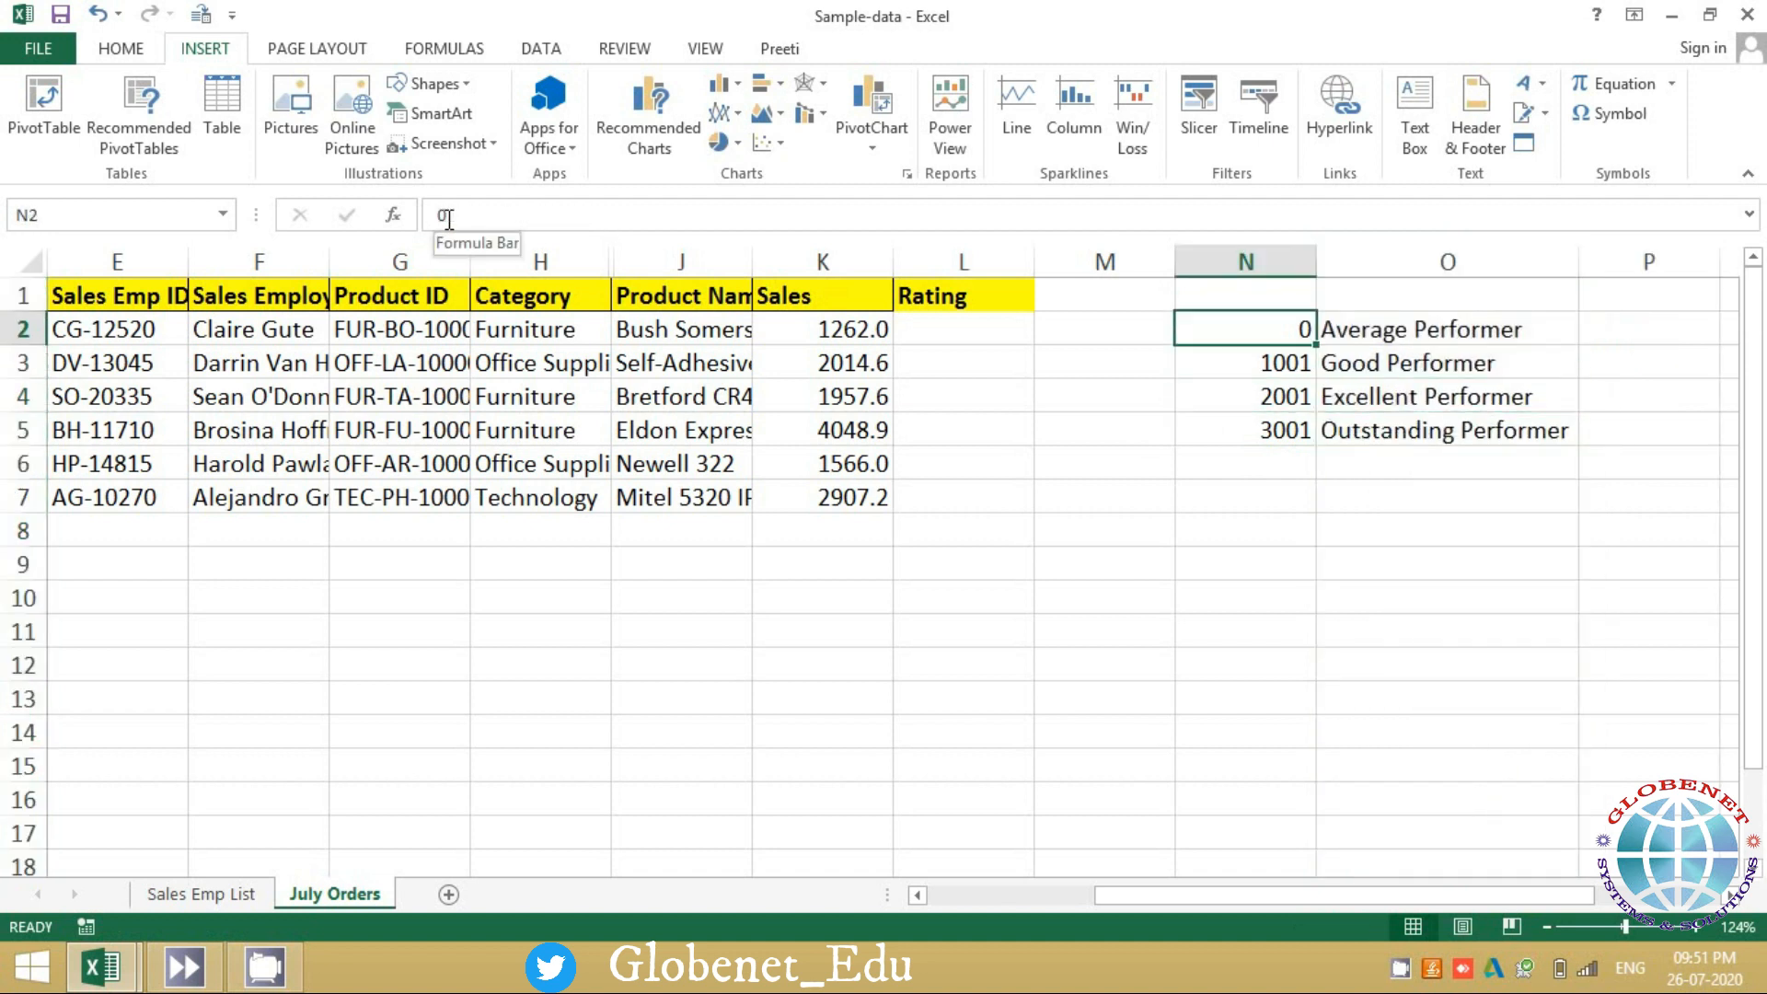
{"action": "key", "text": "Up"}
{"action": "type", "text": "Range"}
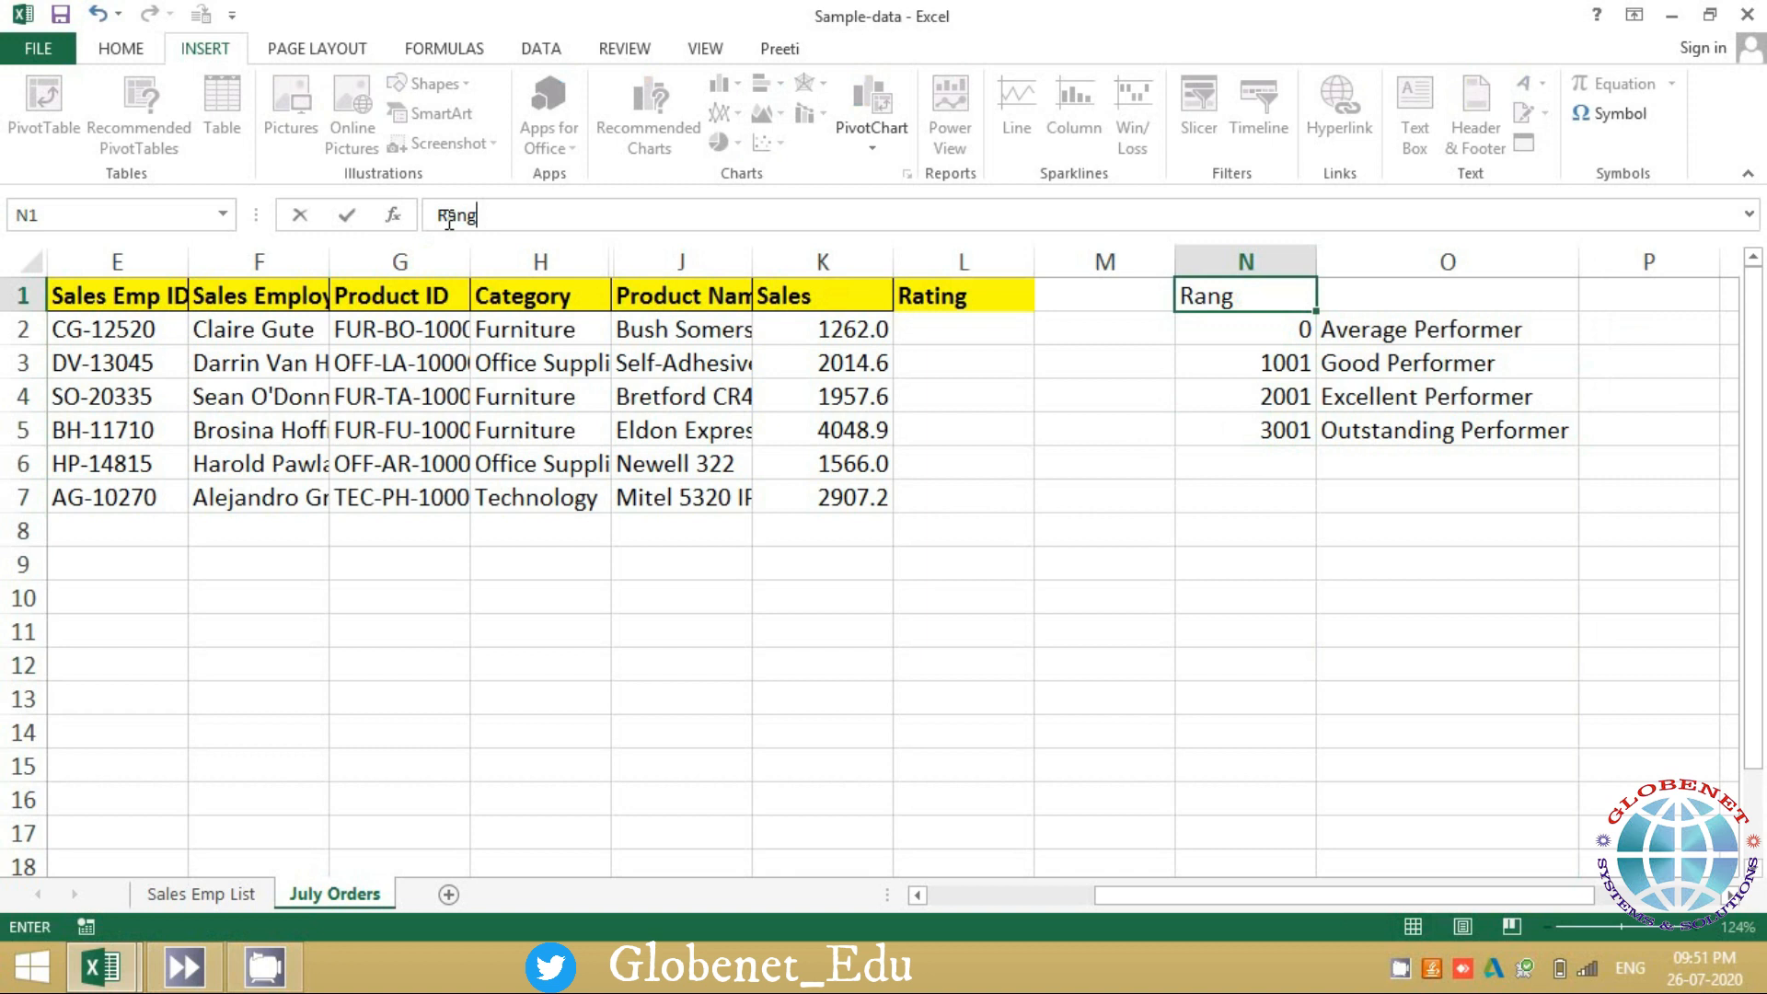
{"action": "key", "text": "Tab"}
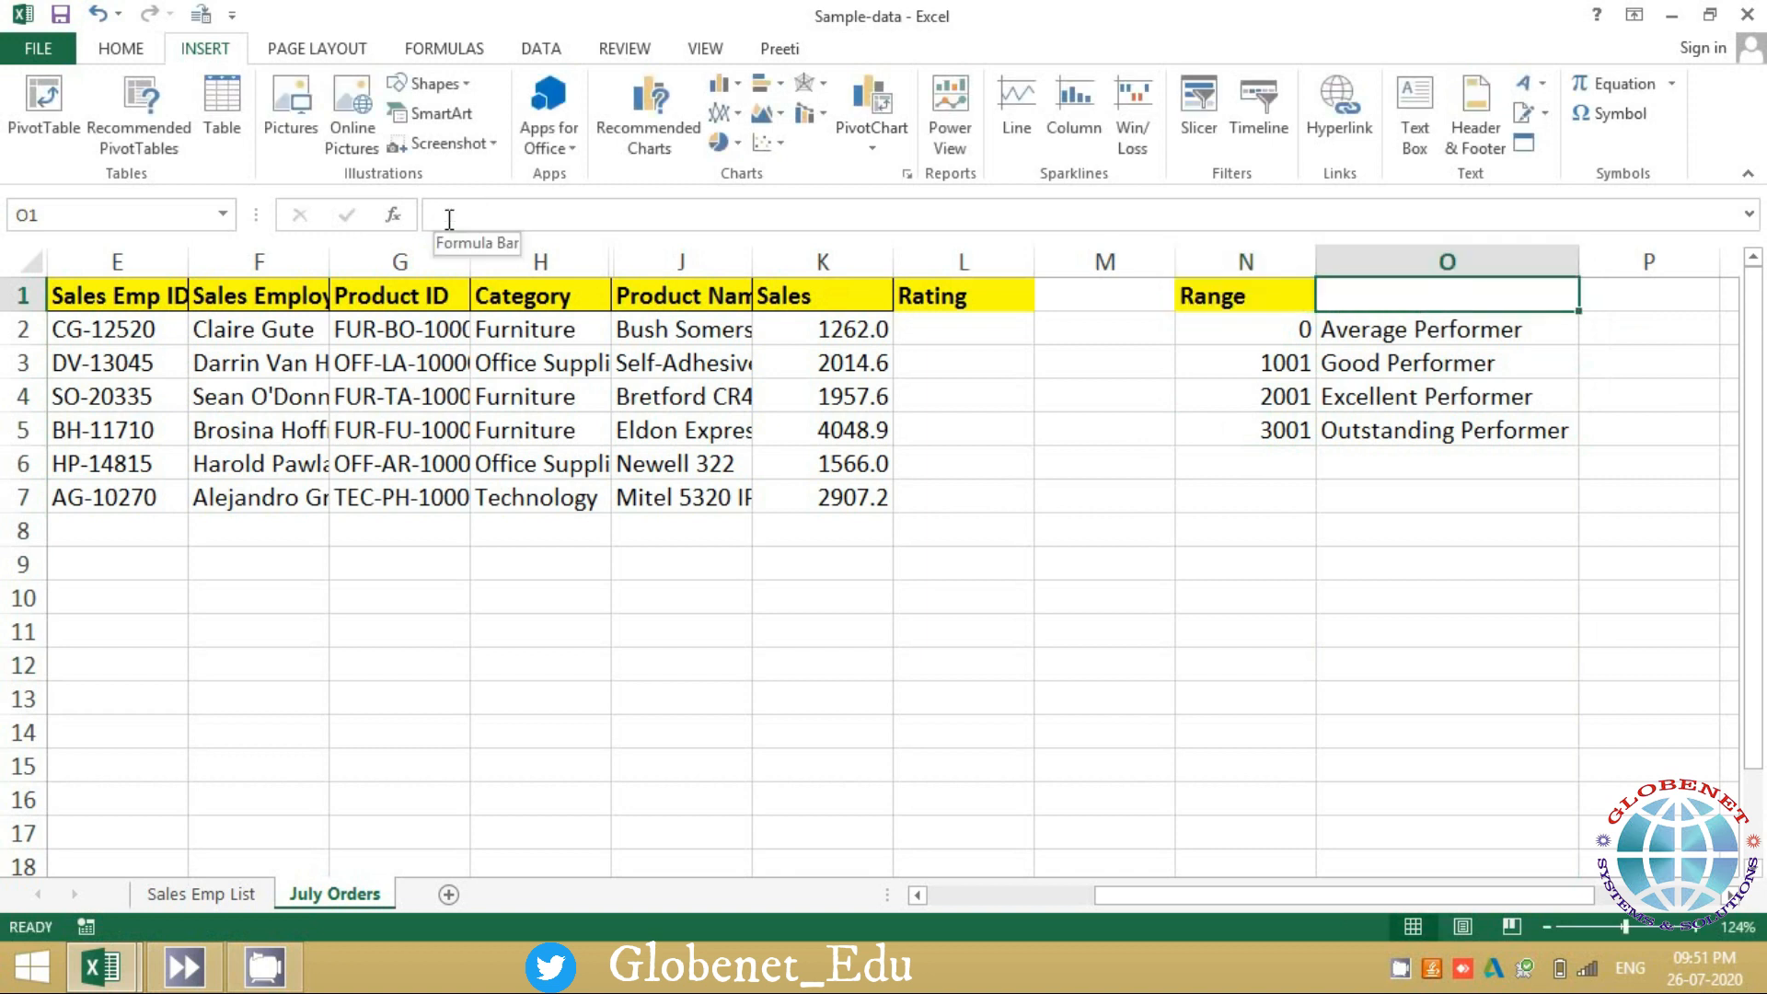
{"action": "type", "text": "Ratings"}
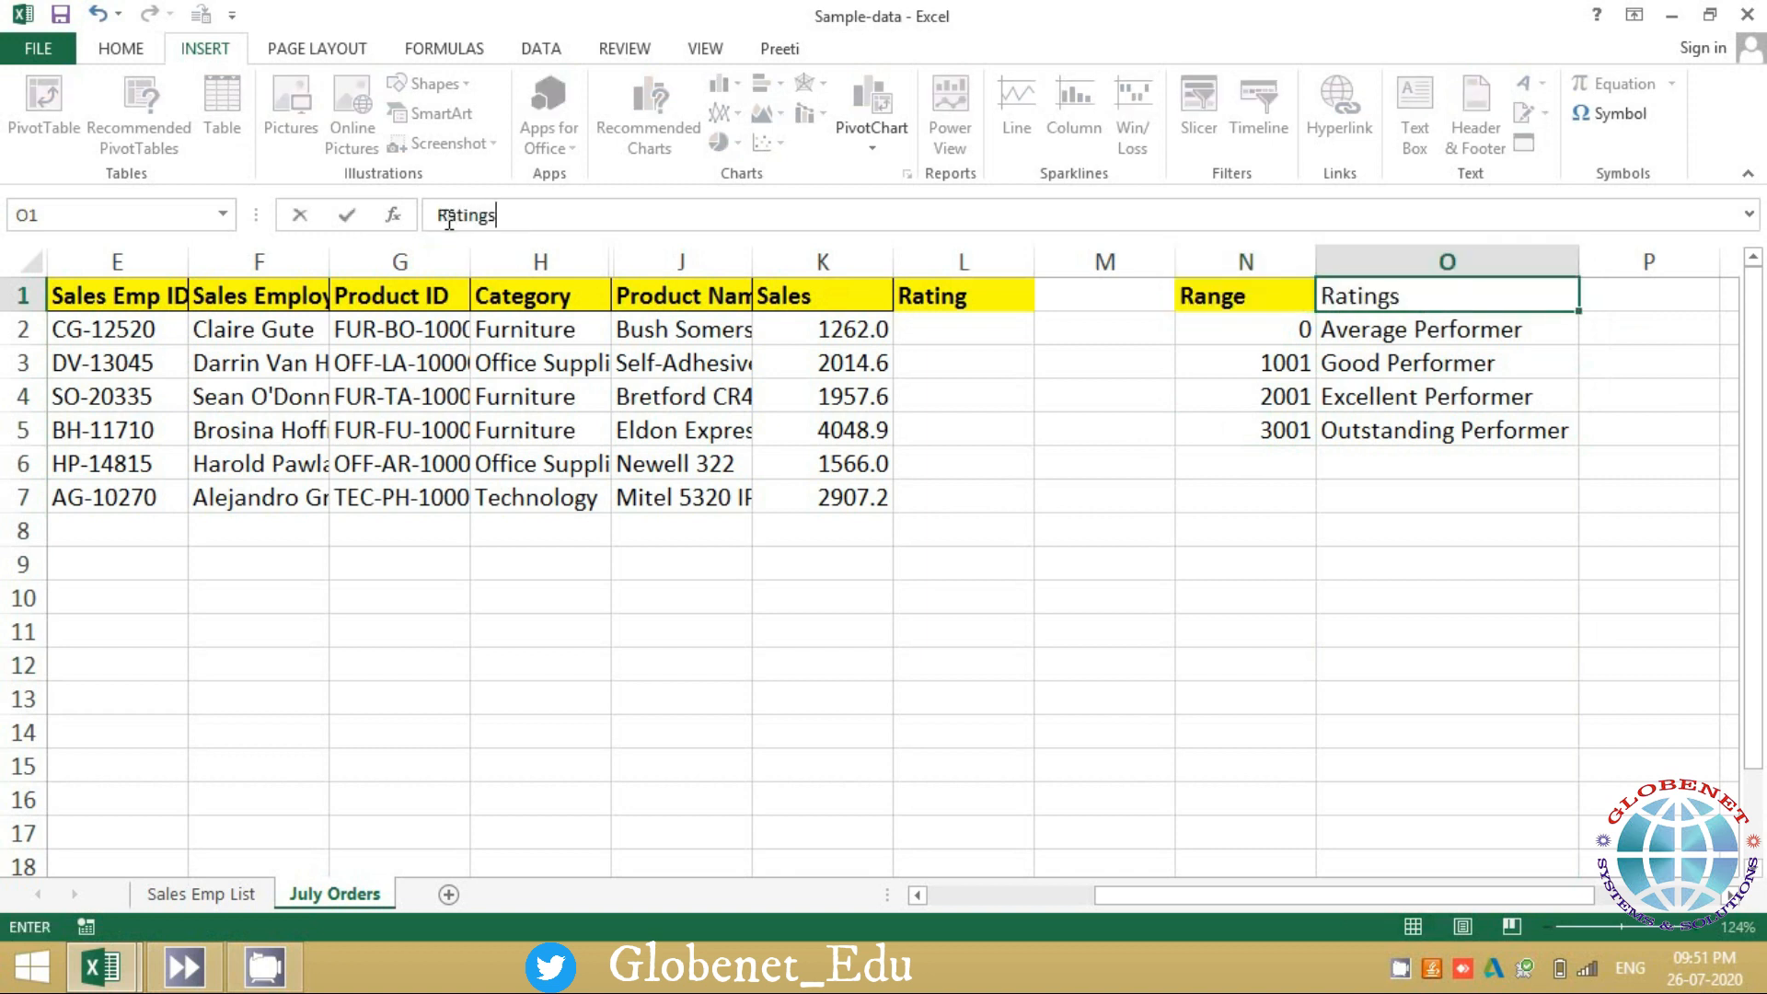
{"action": "key", "text": "BackSpace"}
{"action": "key", "text": "Return"}
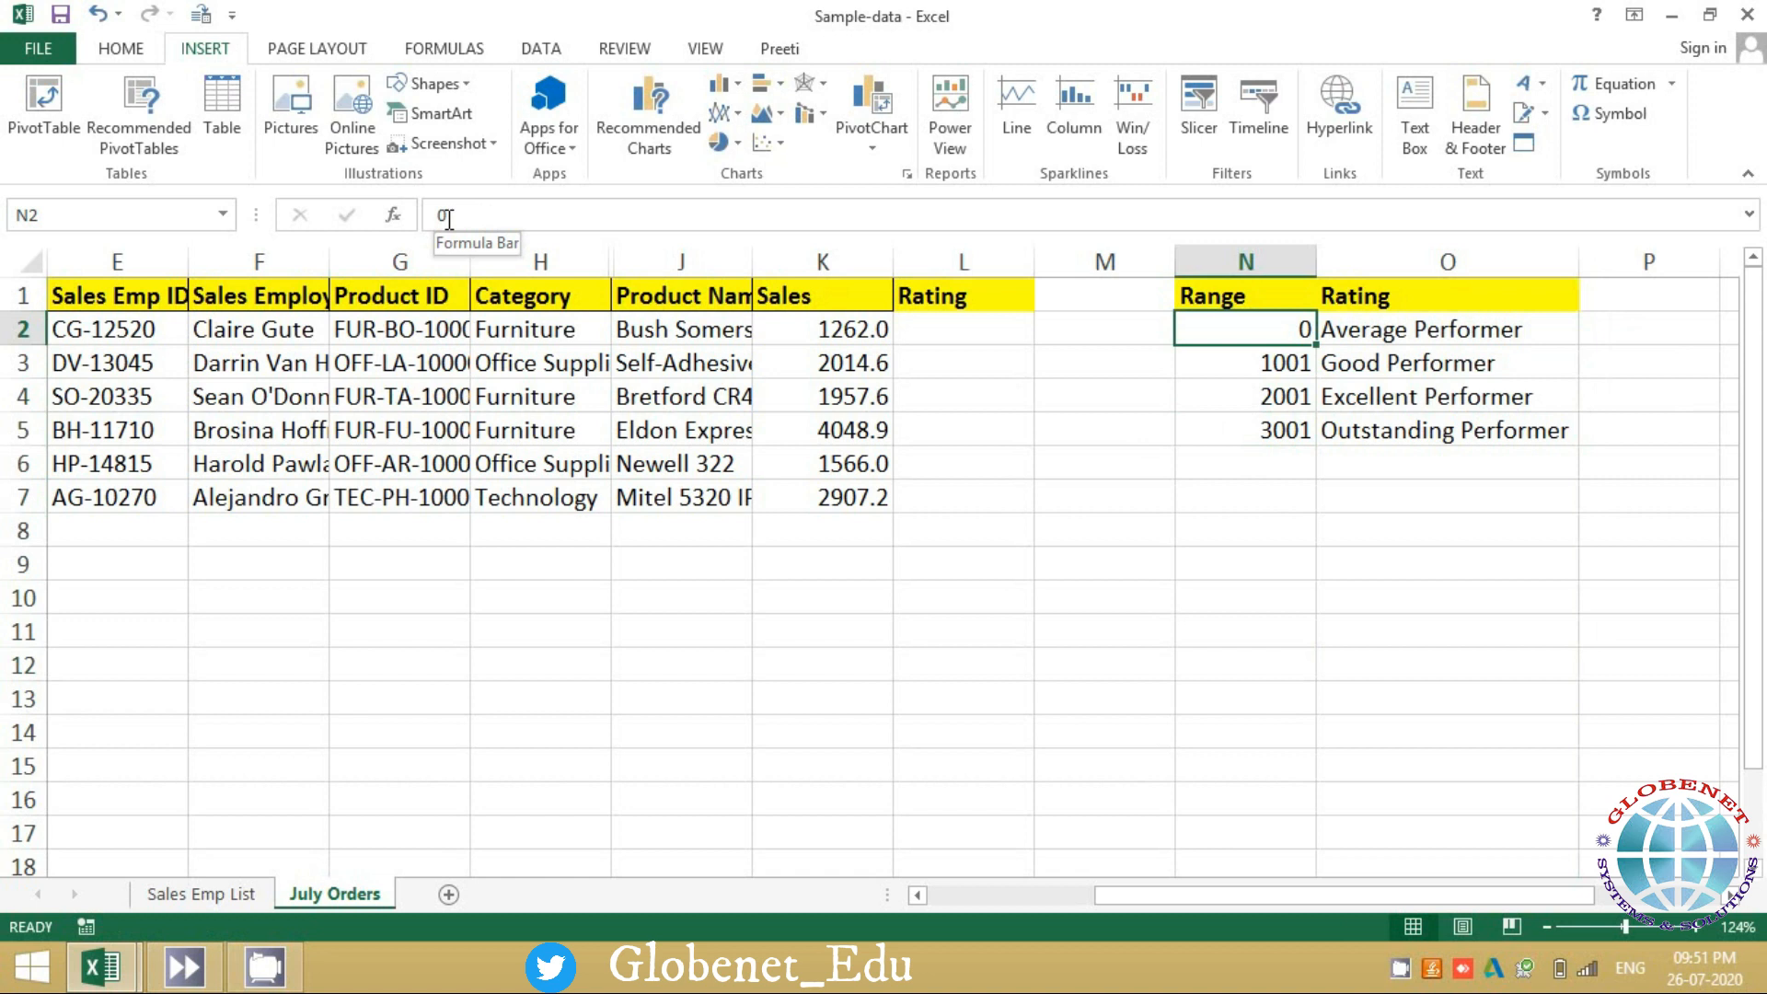
Examine the rating table in N1:O5, relating the lower limits in the Range column to their ratings
{"action": "left_click", "coordinate": [1240, 299]}
{"action": "left_click_drag", "start_coordinate": [1239, 299], "coordinate": [1361, 434]}
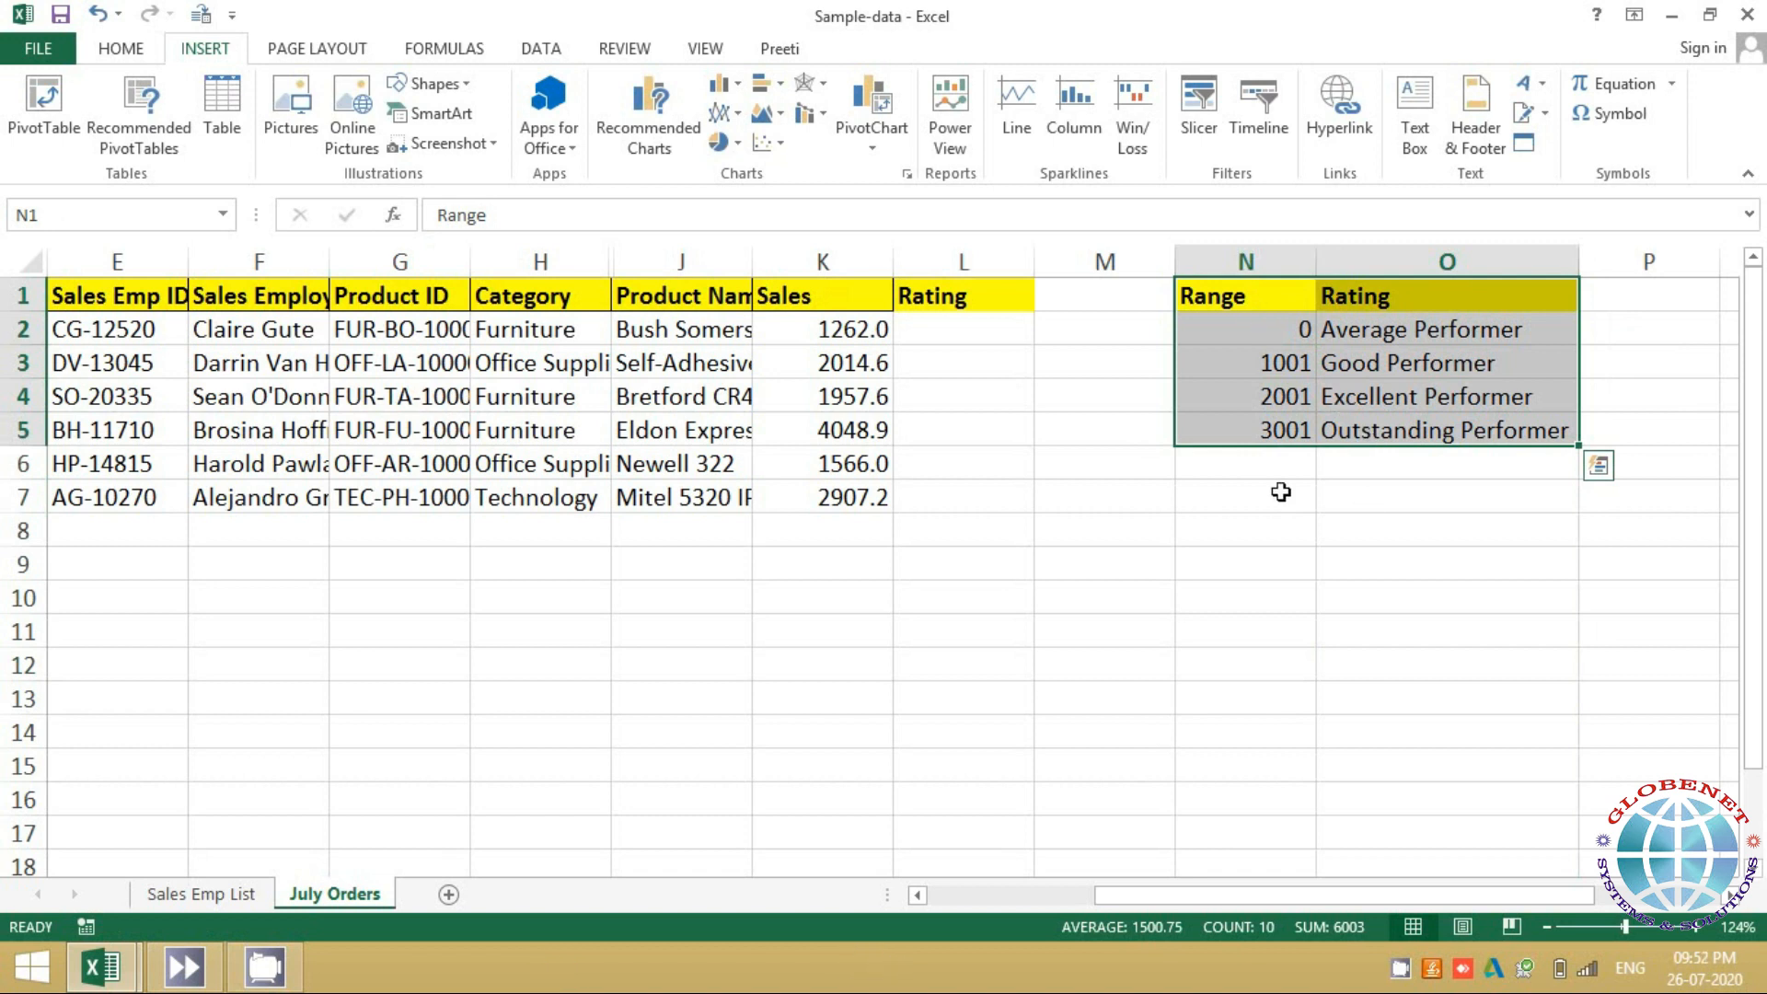
{"action": "left_click", "coordinate": [1271, 329]}
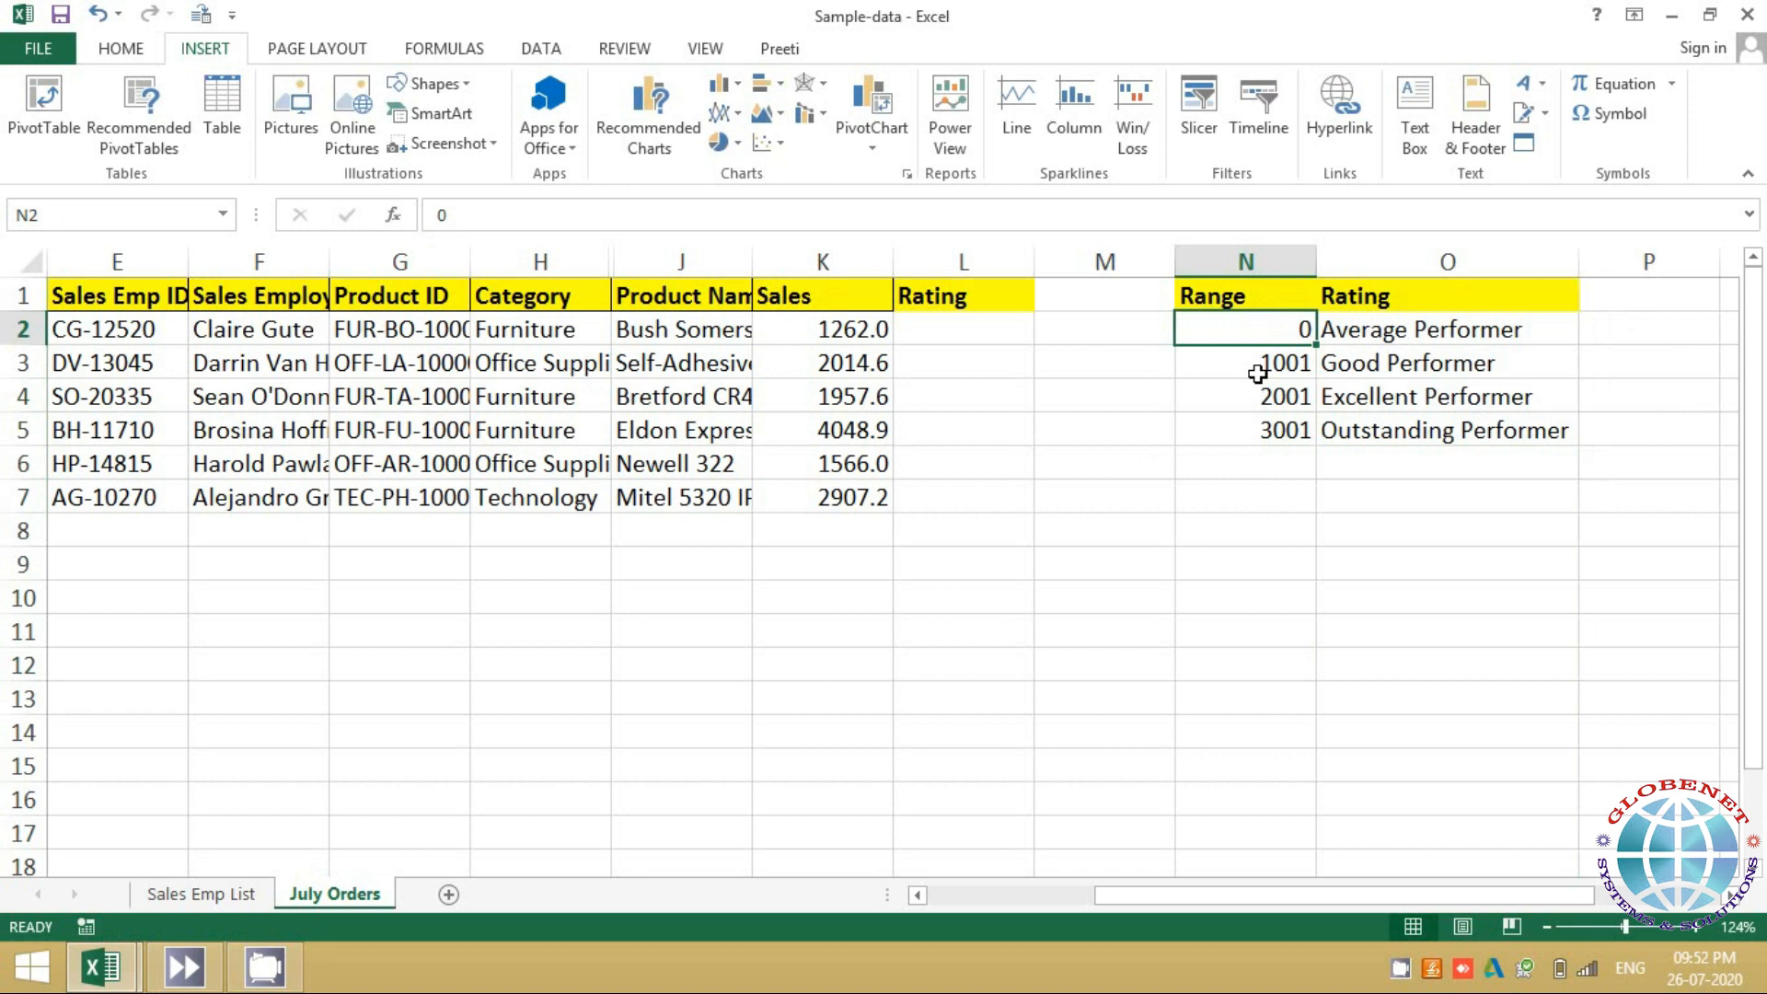
{"action": "key", "text": "shift+Down"}
{"action": "key", "text": "shift+Down"}
{"action": "key", "text": "shift+Down"}
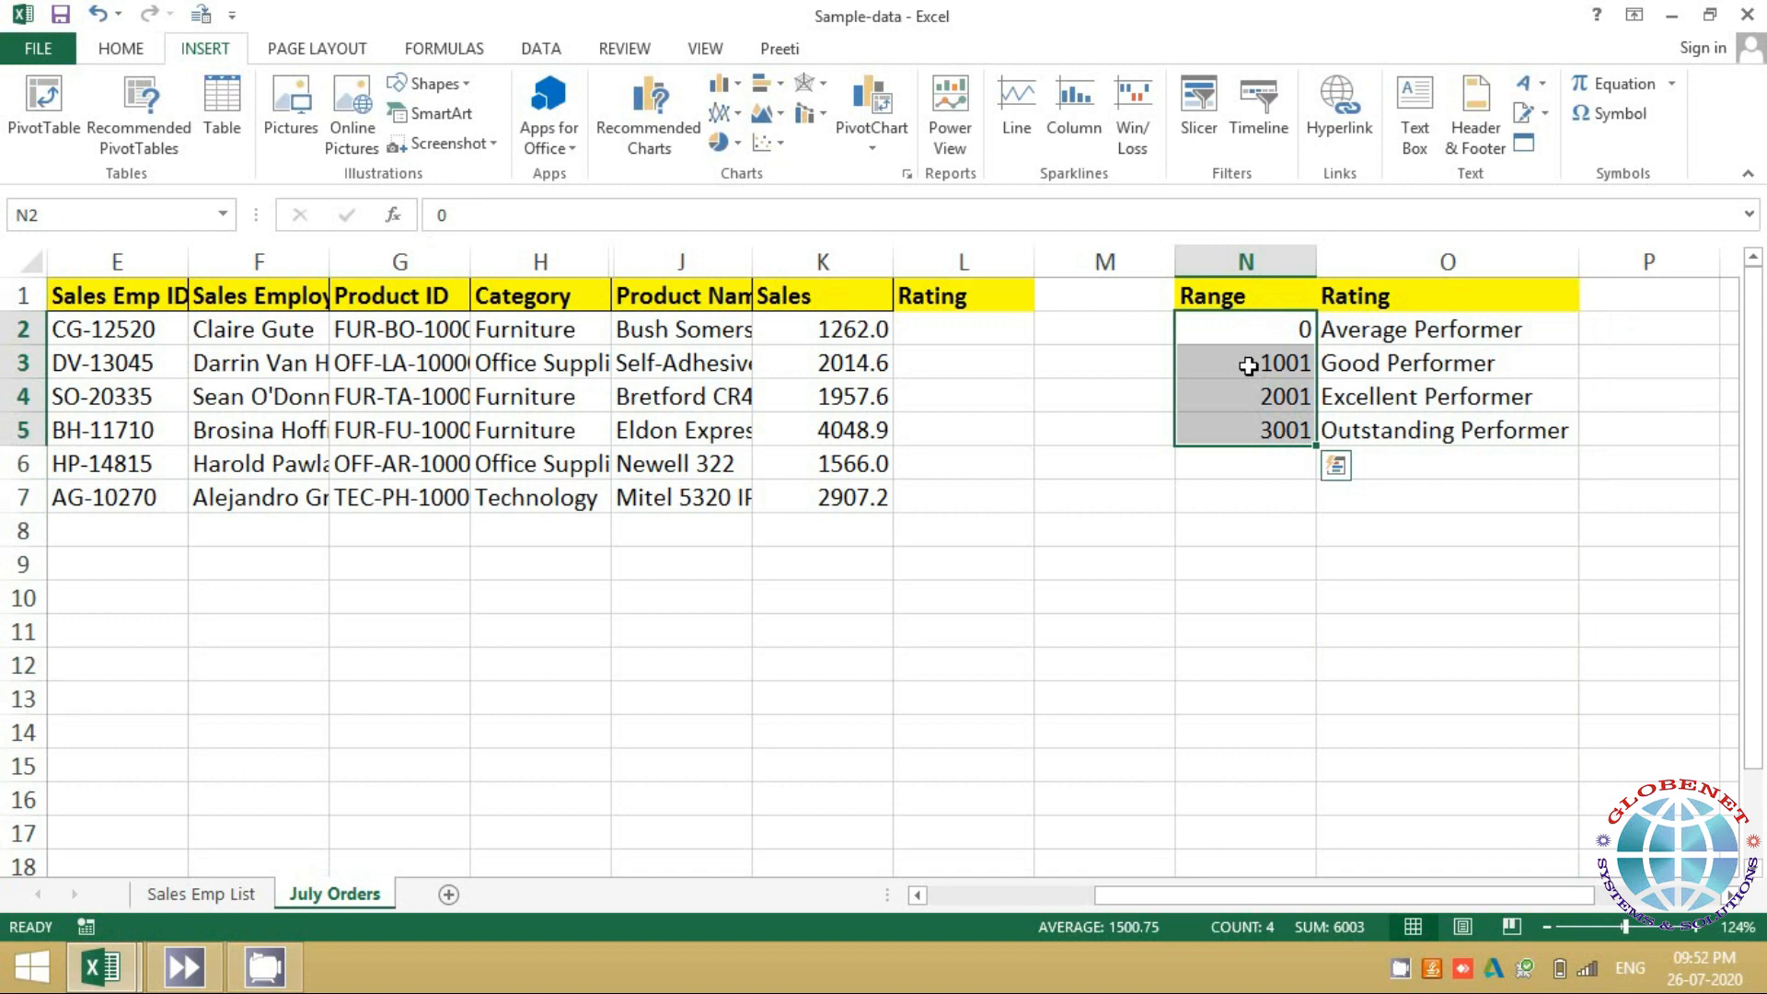
{"action": "key", "text": "Up"}
{"action": "key", "text": "Down"}
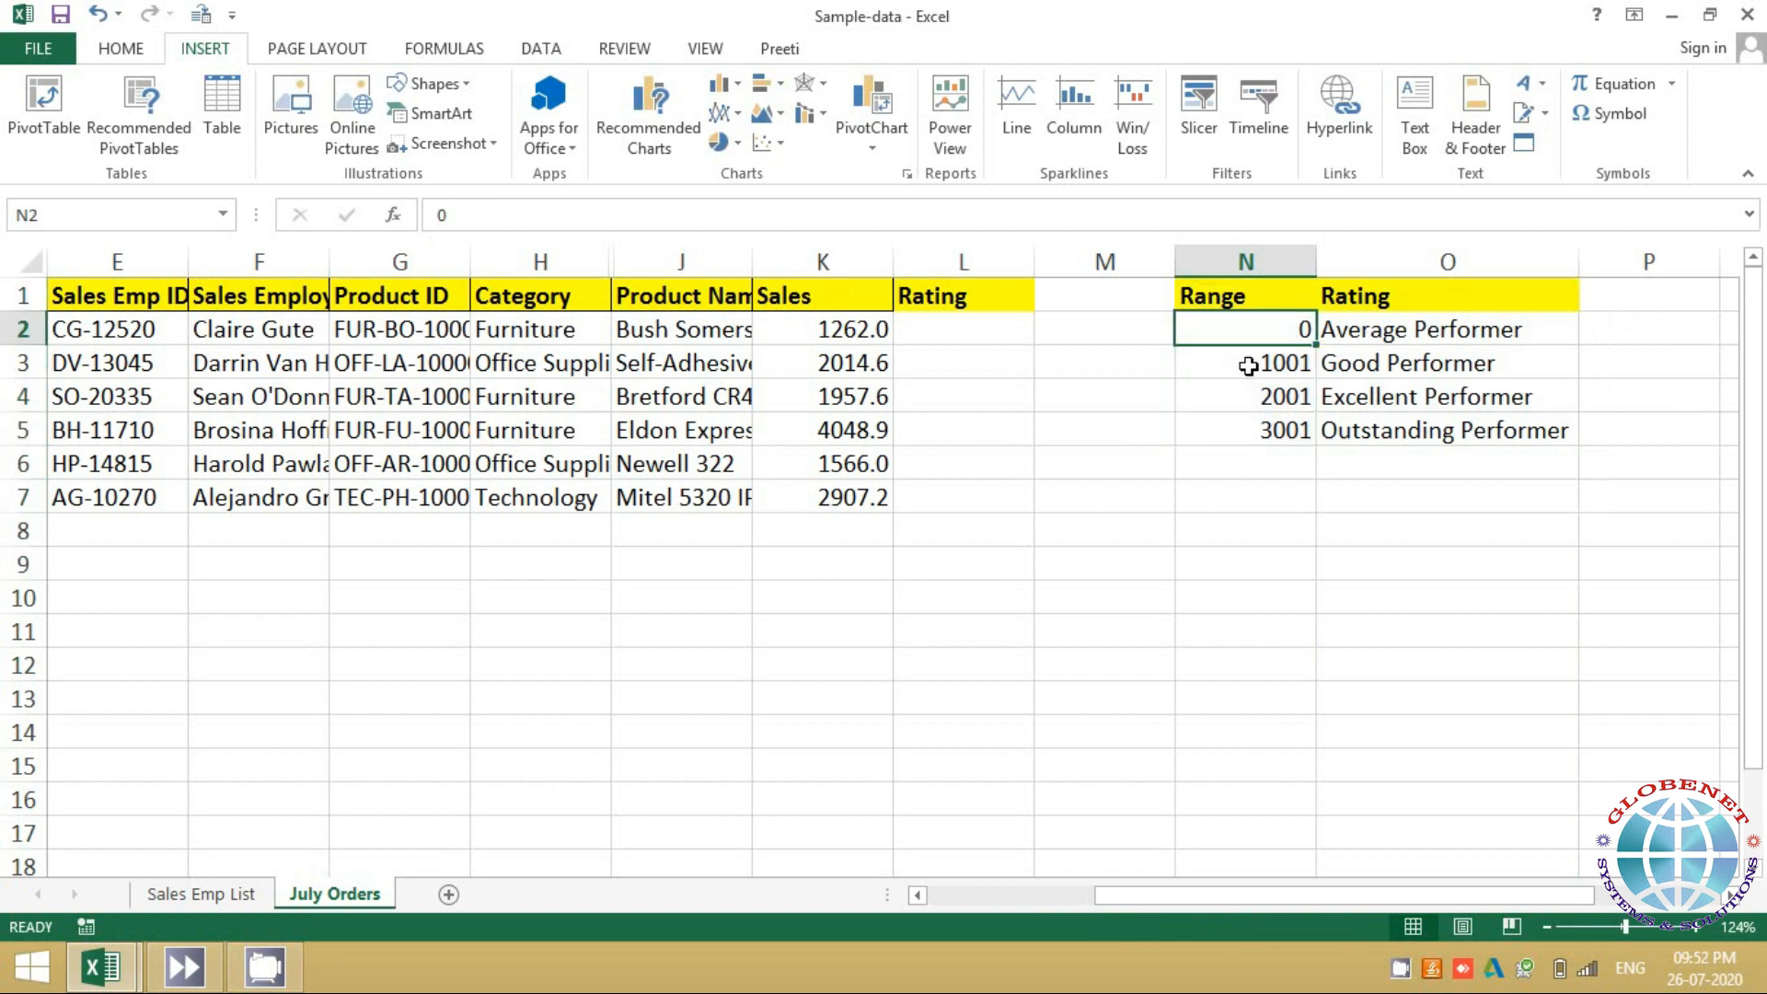
{"action": "key", "text": "Up"}
{"action": "key", "text": "Right"}
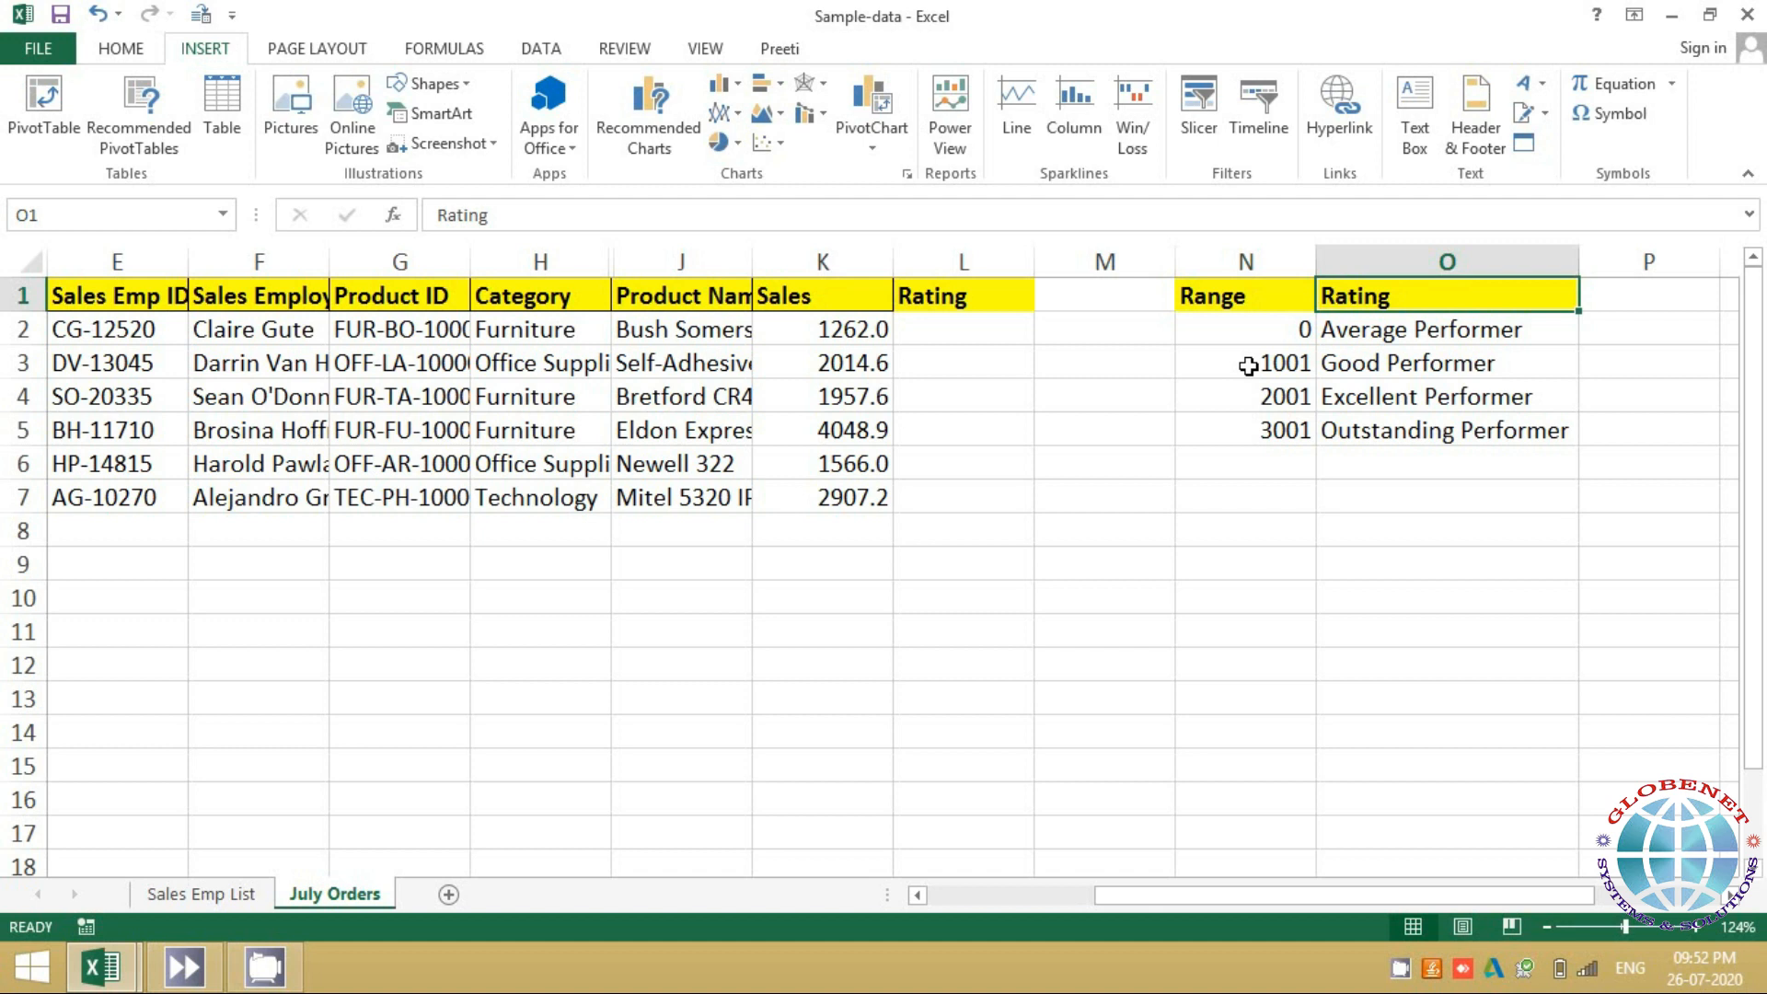
{"action": "key", "text": "Down"}
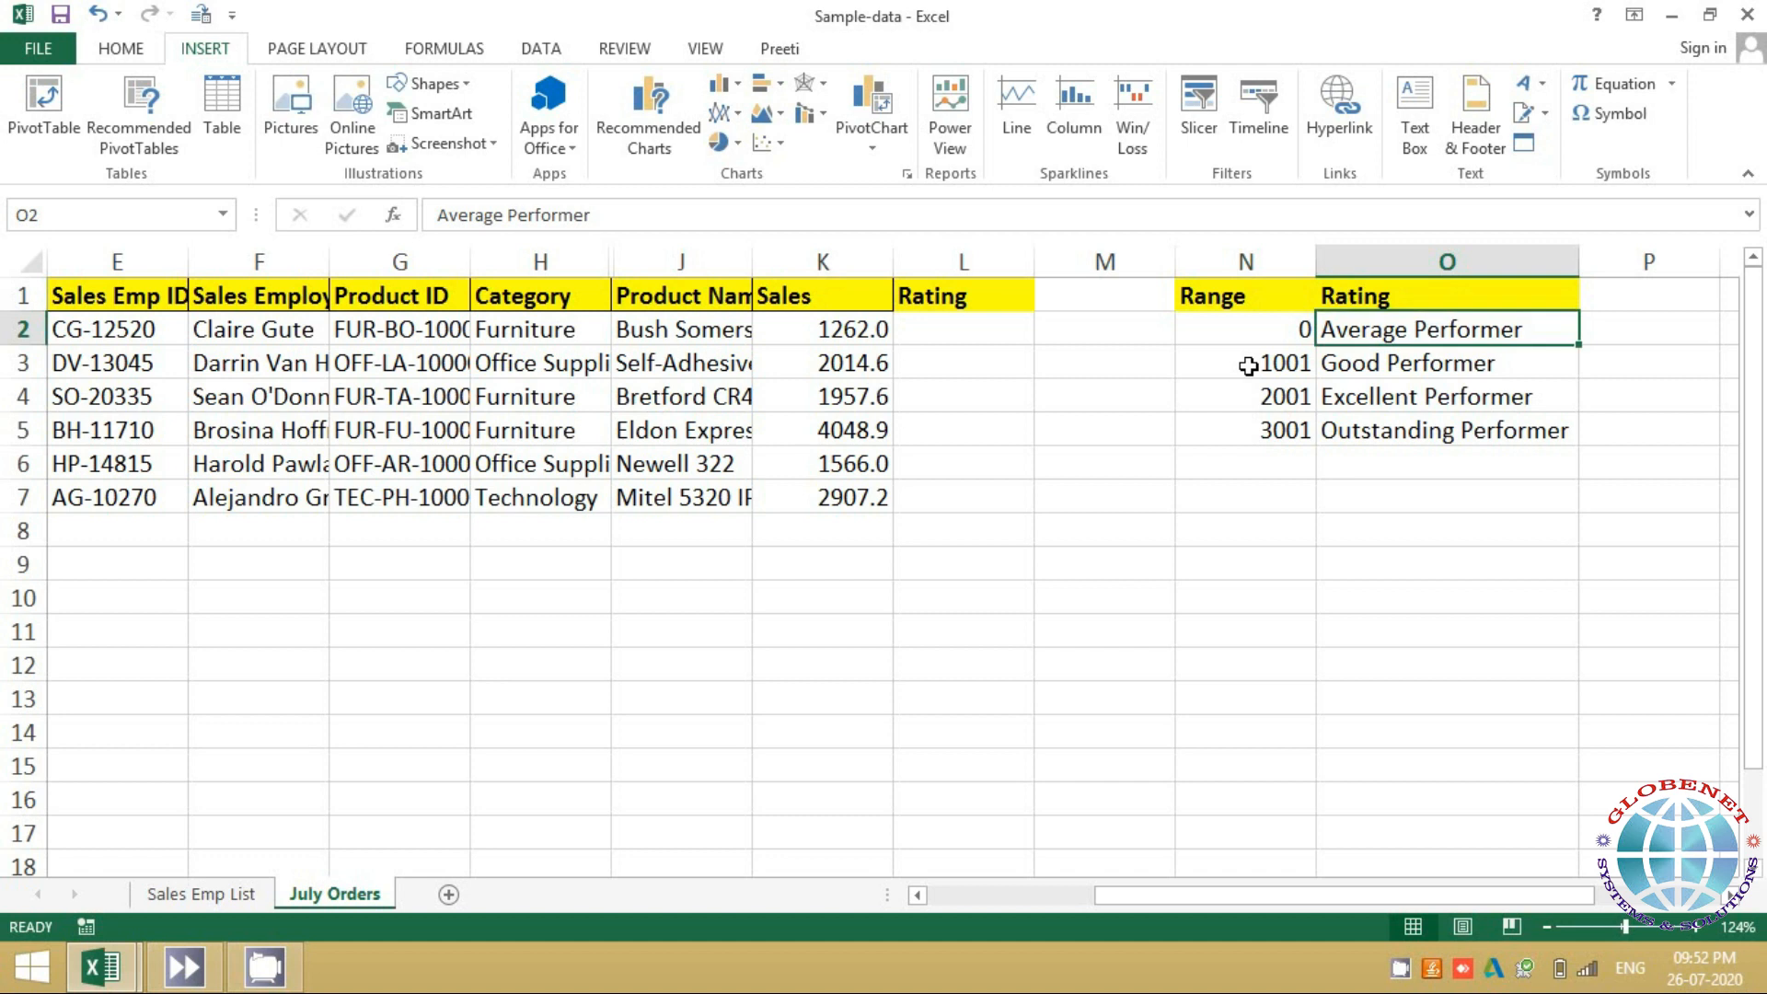
{"action": "key", "text": "Left"}
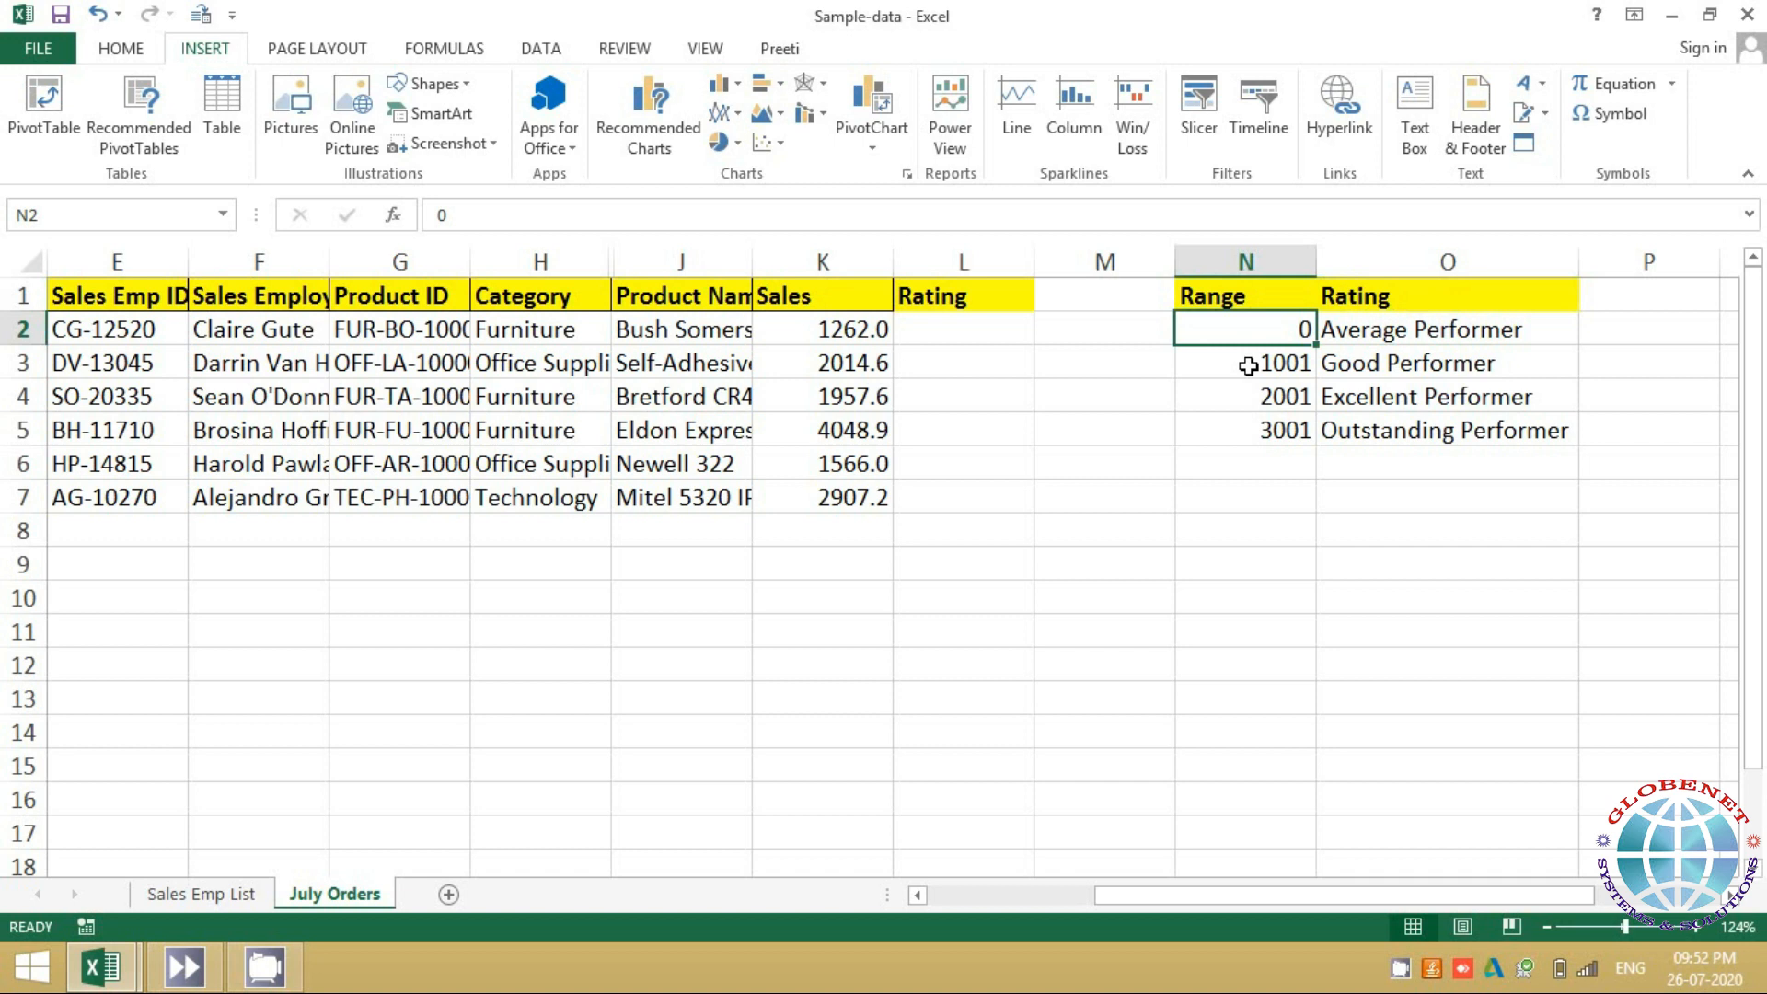
{"action": "key", "text": "Right"}
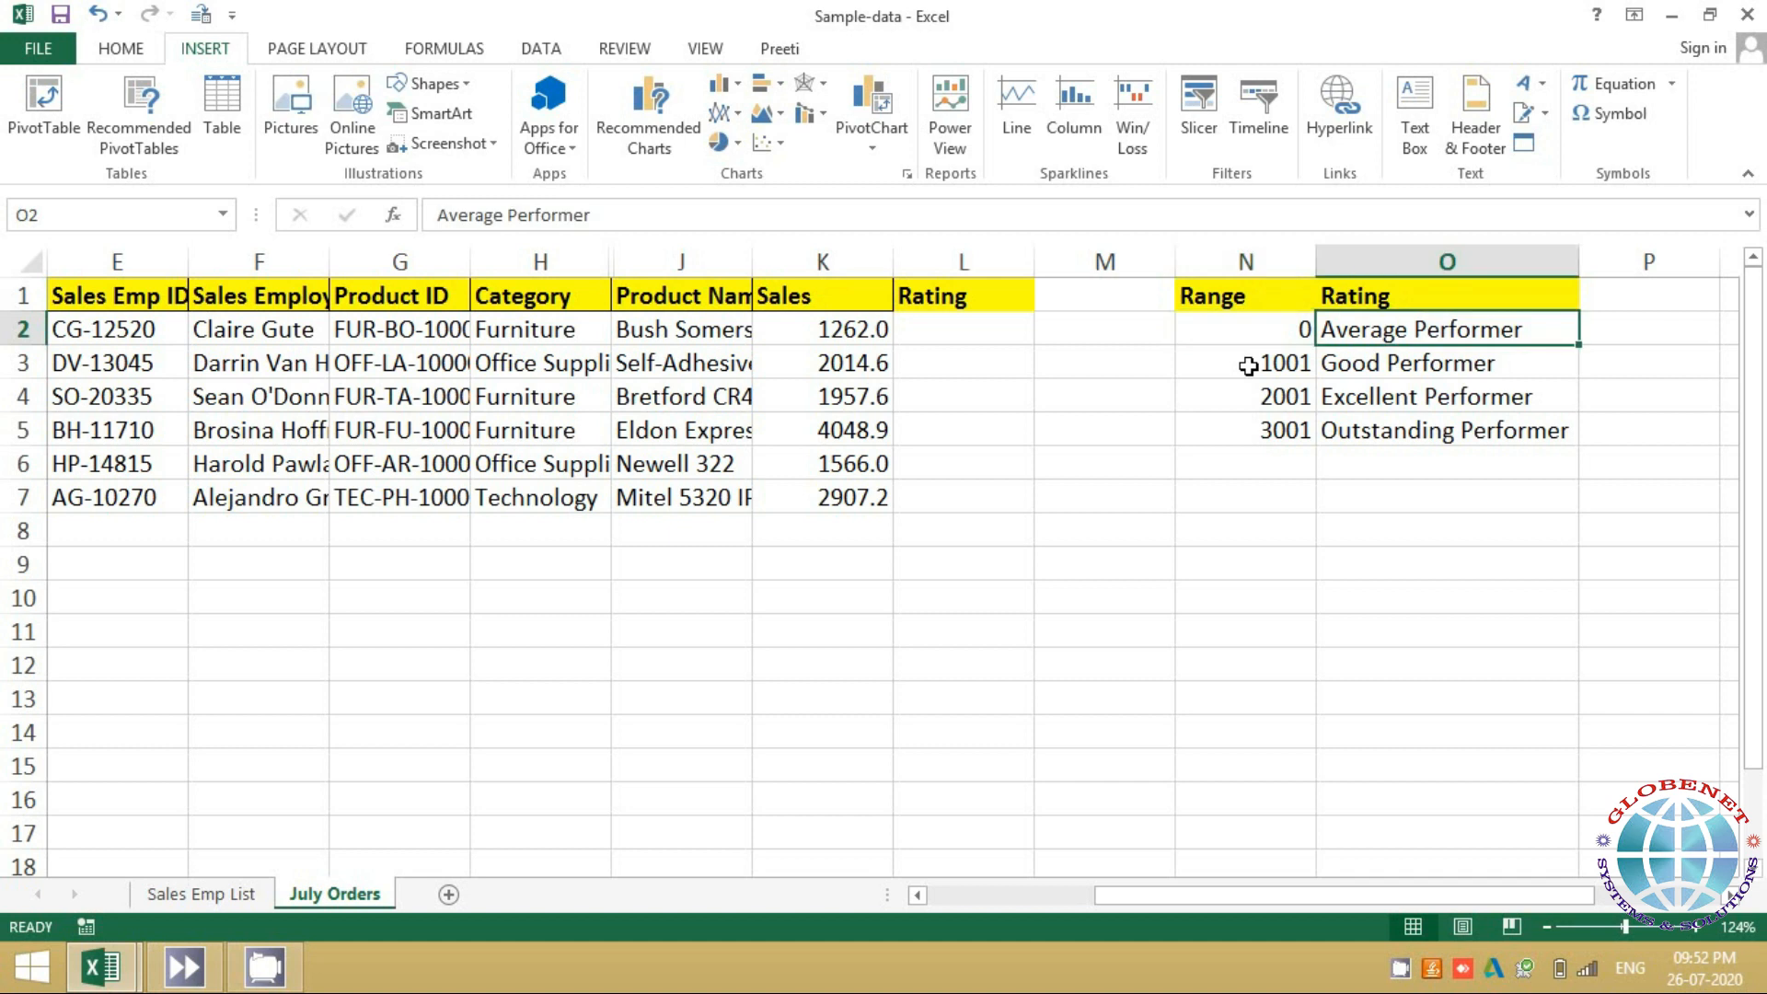
{"action": "key", "text": "Left"}
{"action": "key", "text": "Down"}
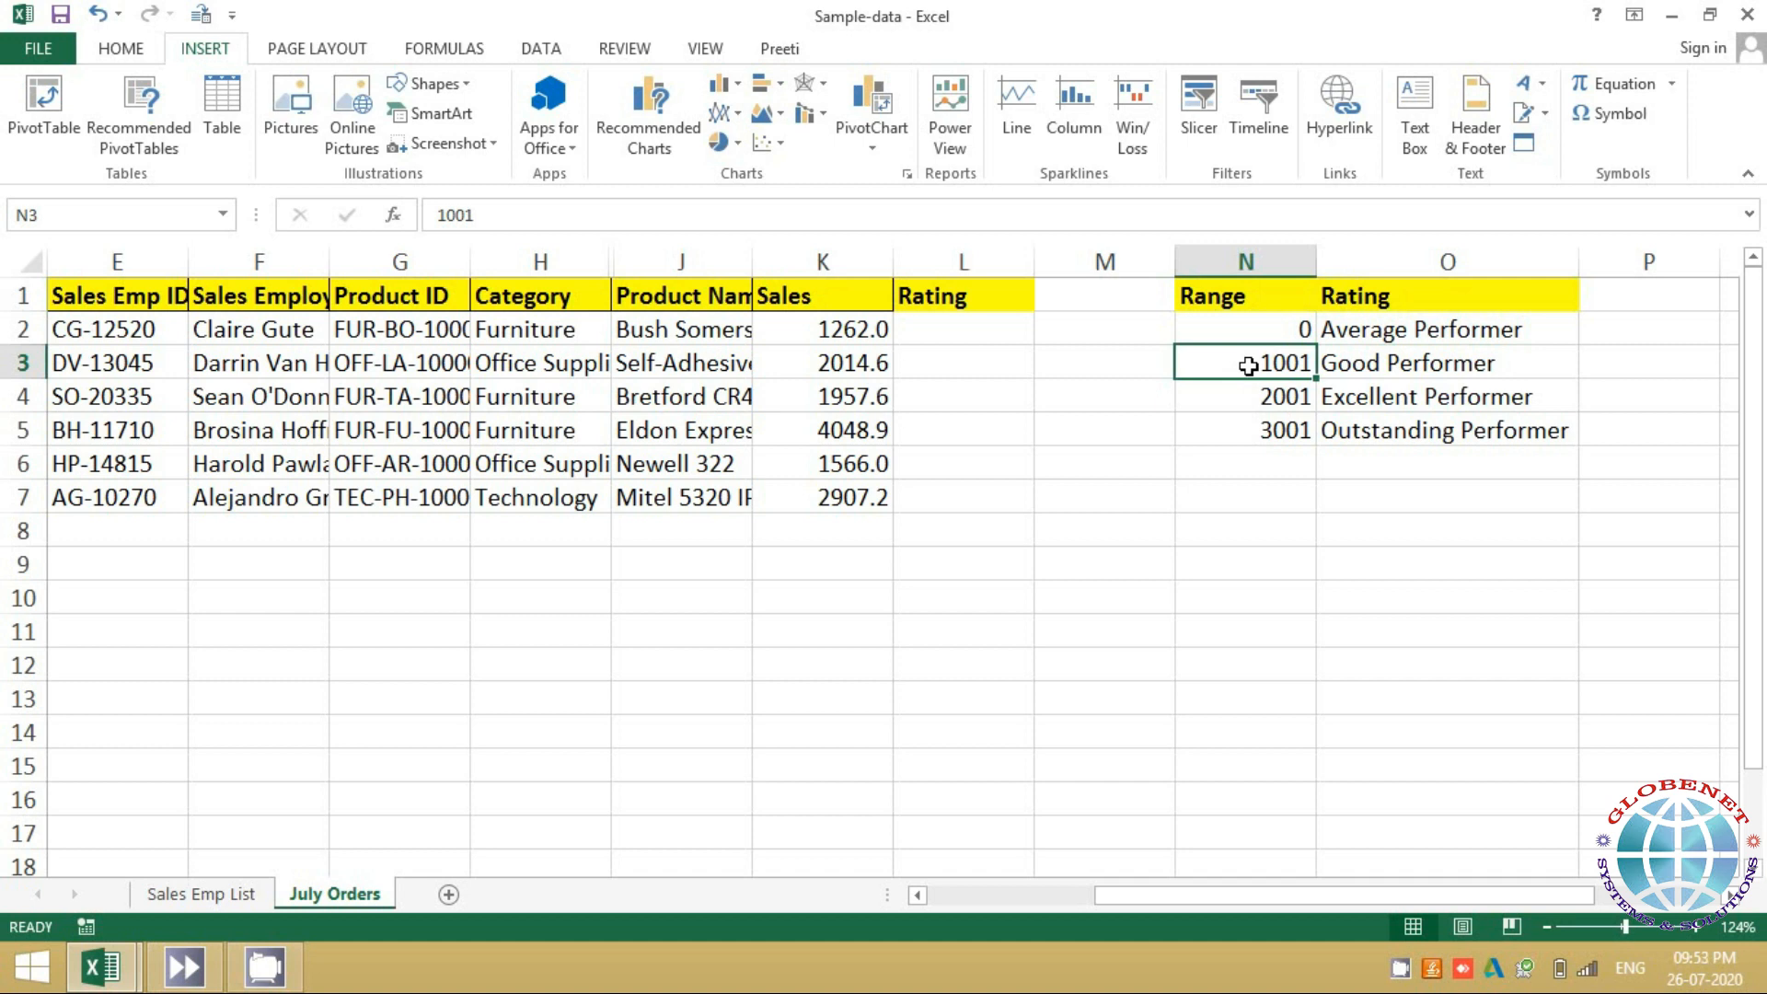
Compare each lower limit in N2:N5 with the one below it to read the sales band it covers
{"action": "left_click_drag", "start_coordinate": [1249, 330], "coordinate": [1248, 367]}
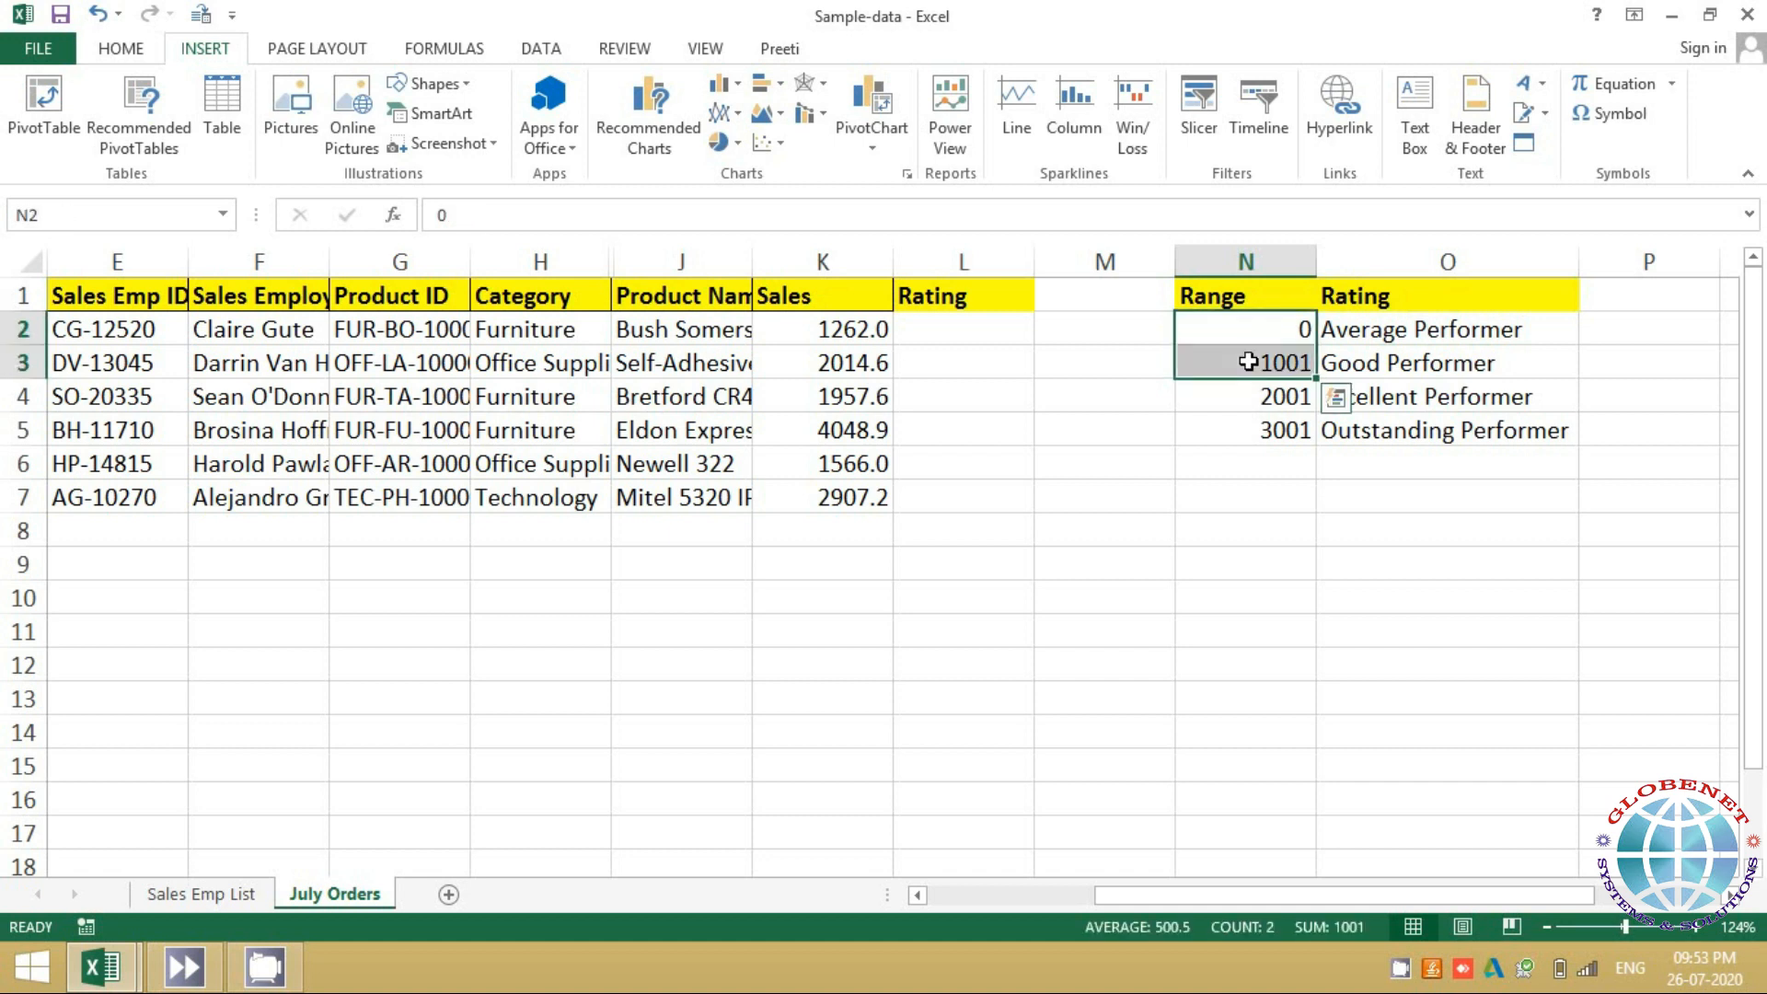
{"action": "left_click", "coordinate": [1248, 362]}
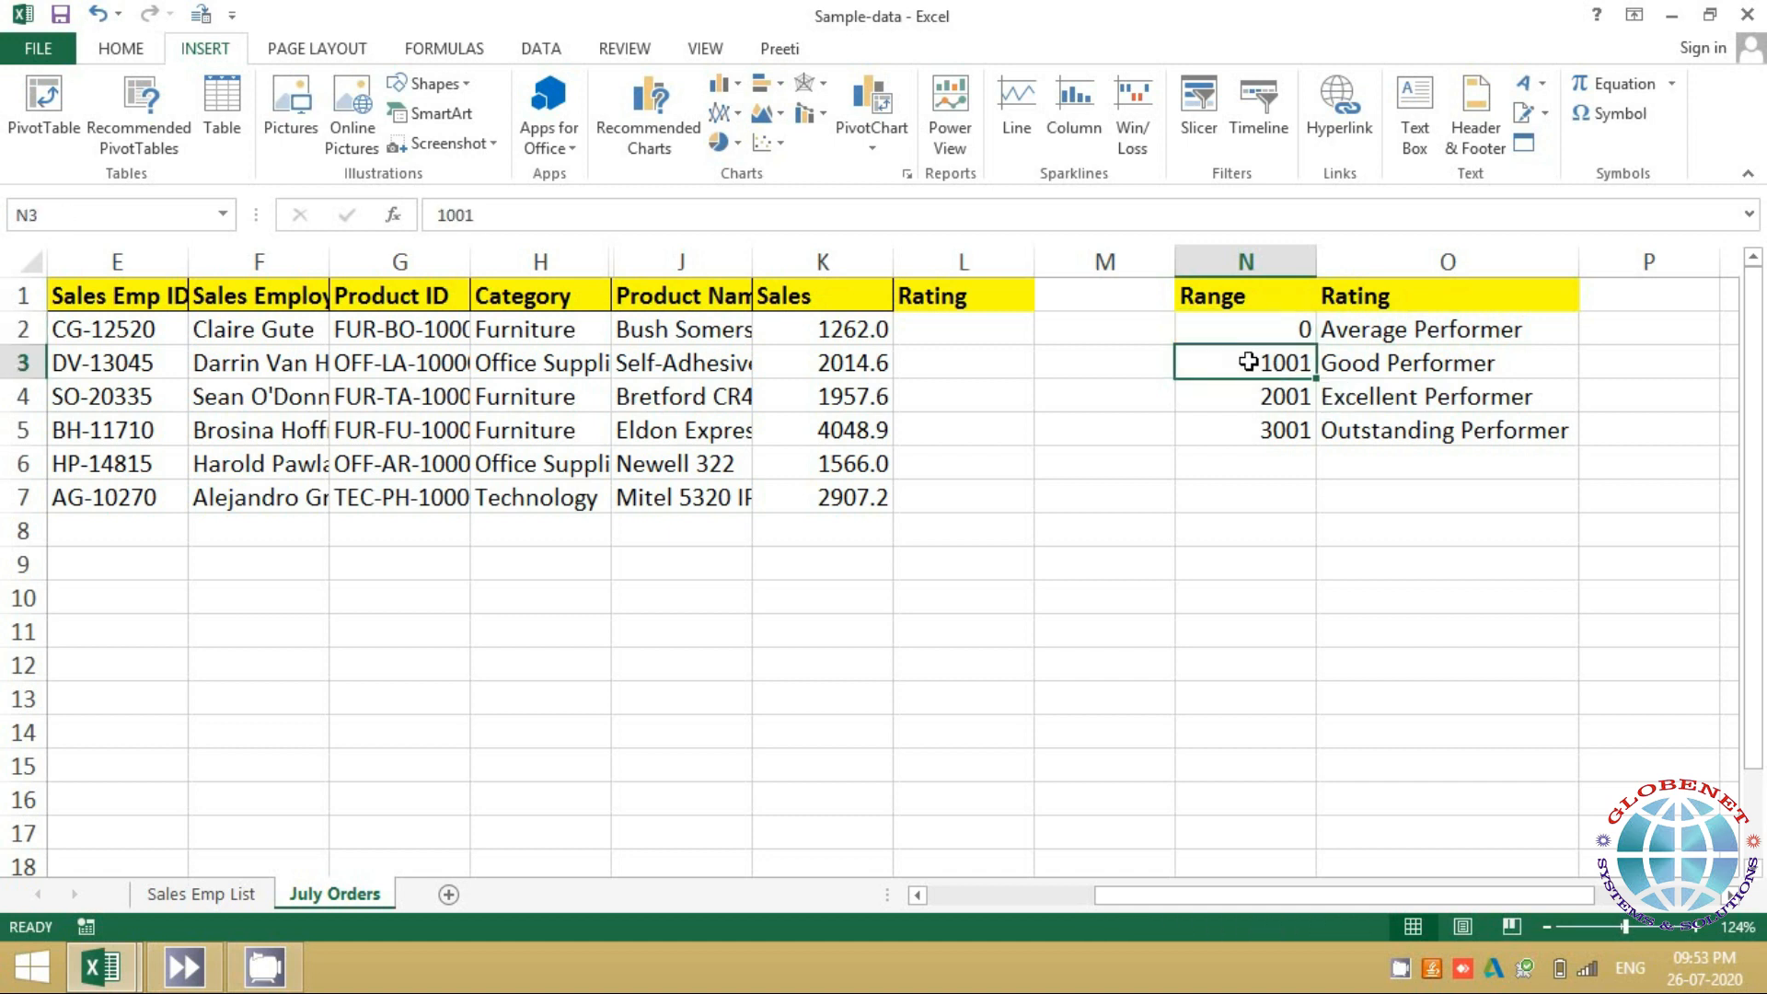
{"action": "key", "text": "shift+Down"}
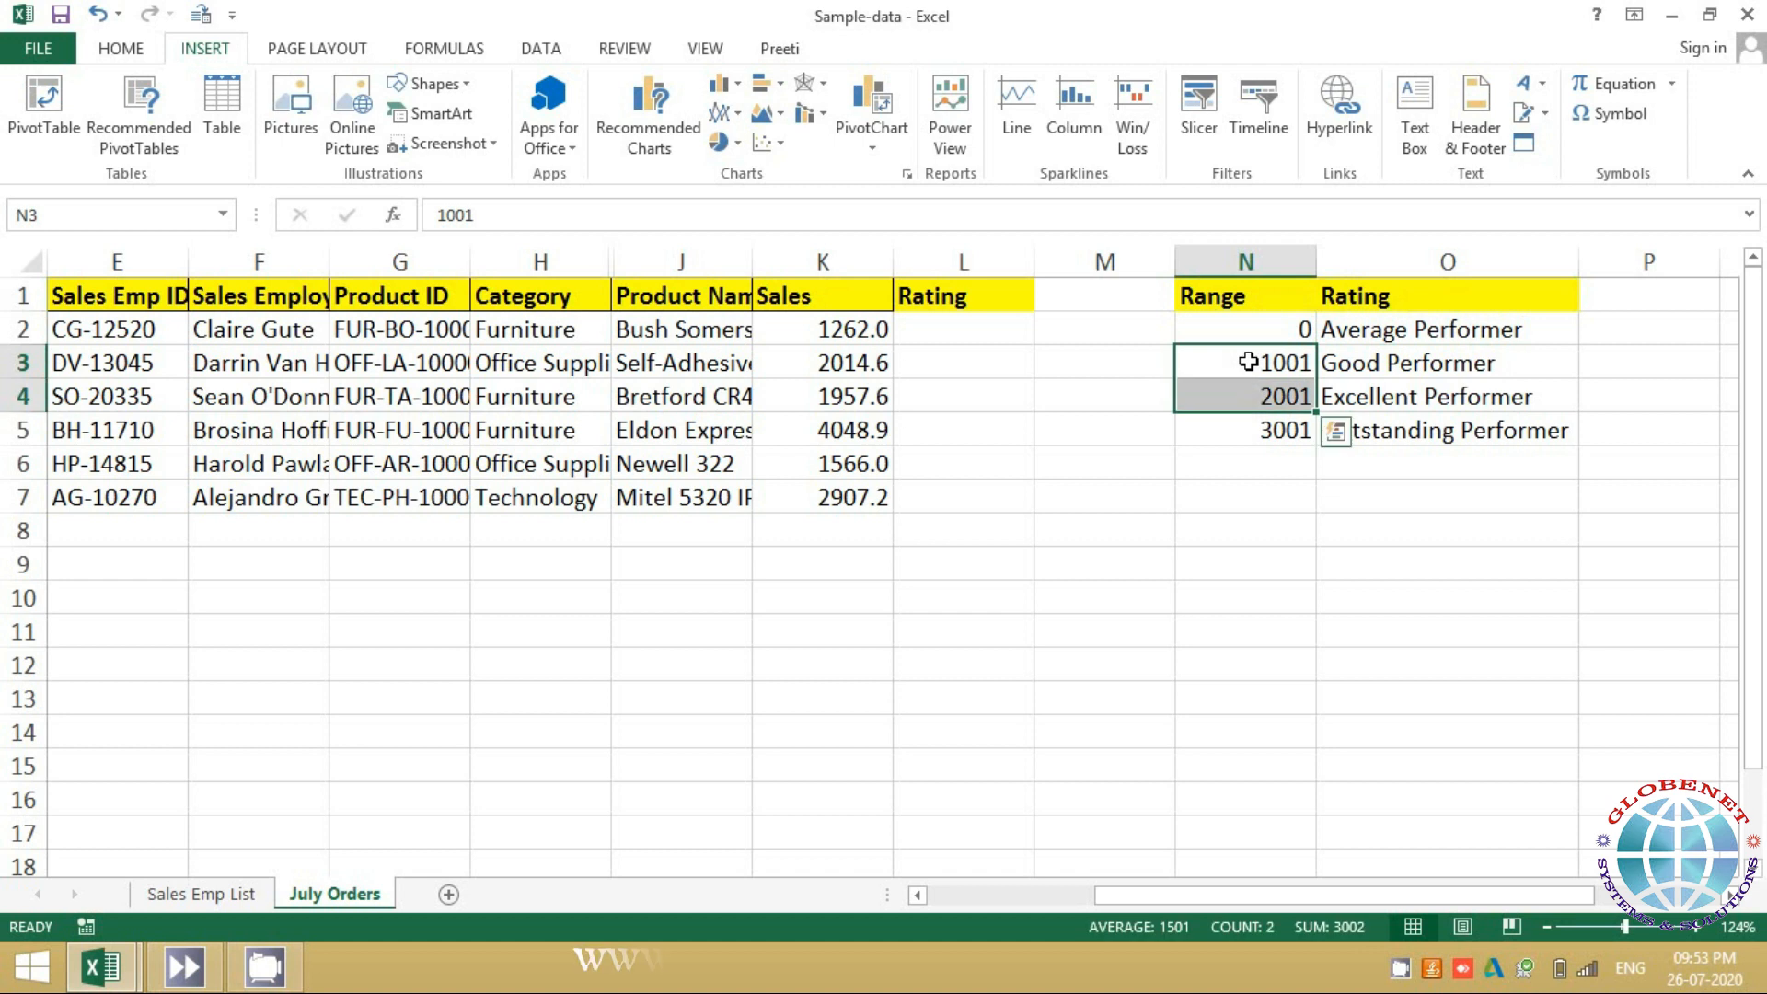
{"action": "key", "text": "Down"}
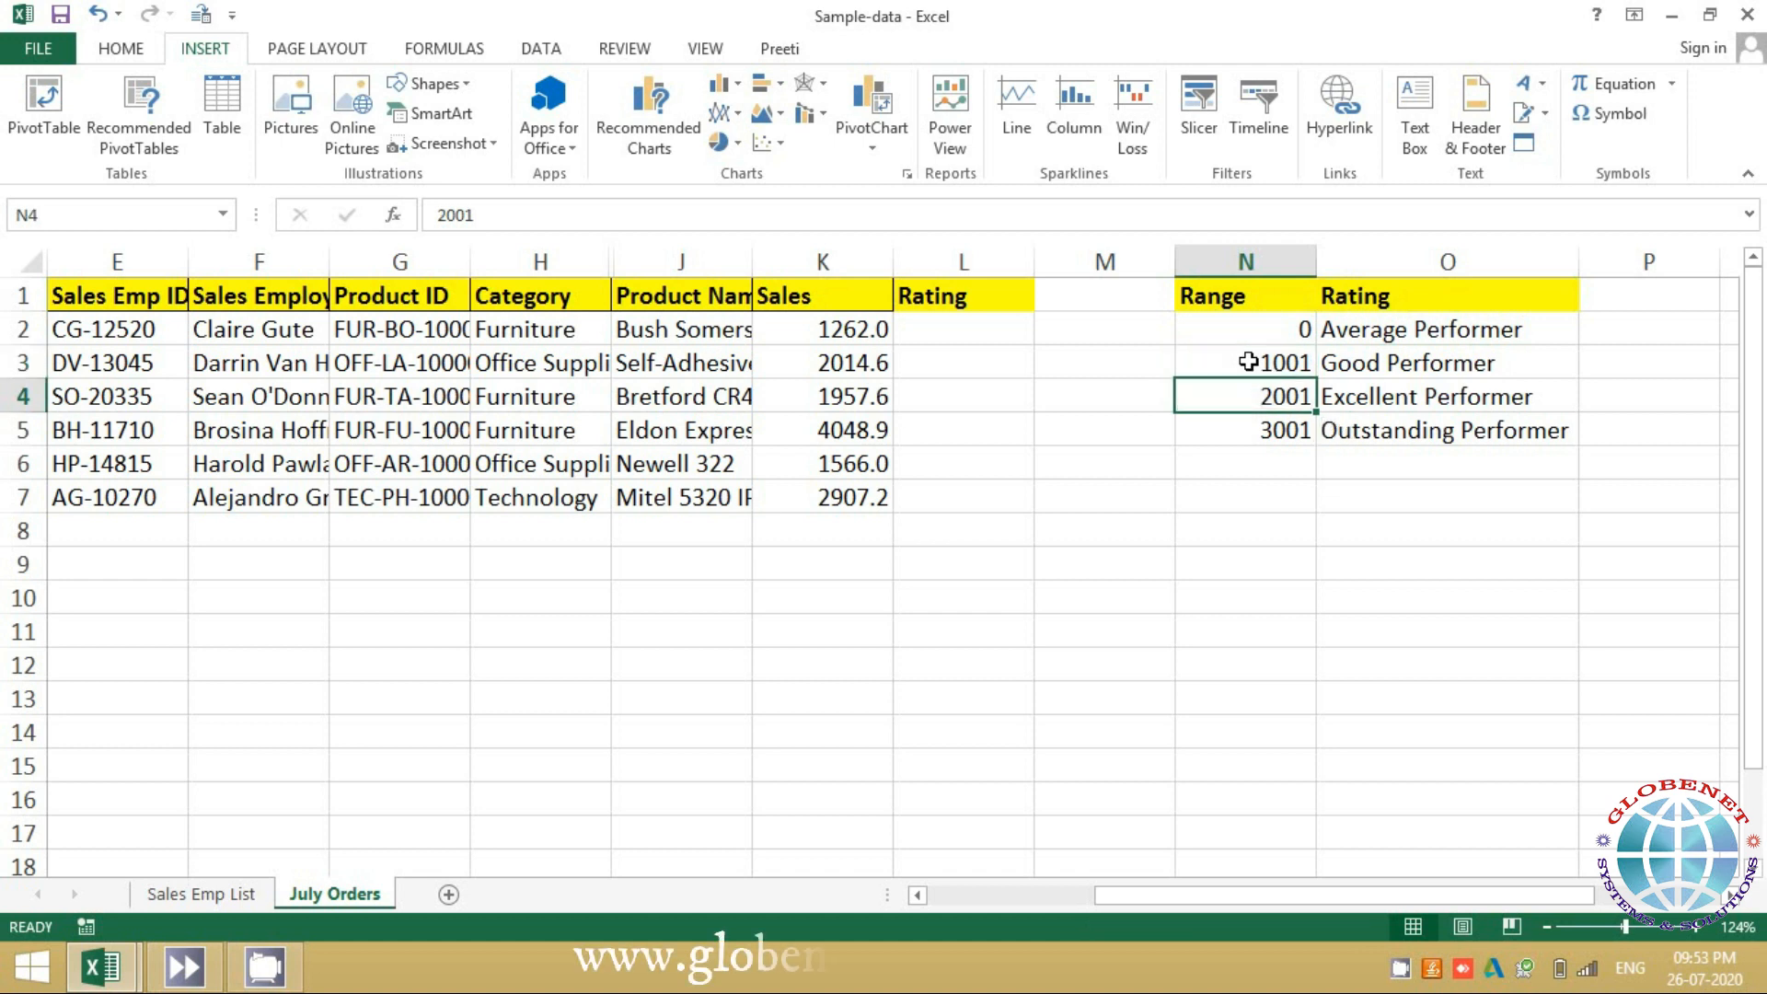
{"action": "key", "text": "shift+Down"}
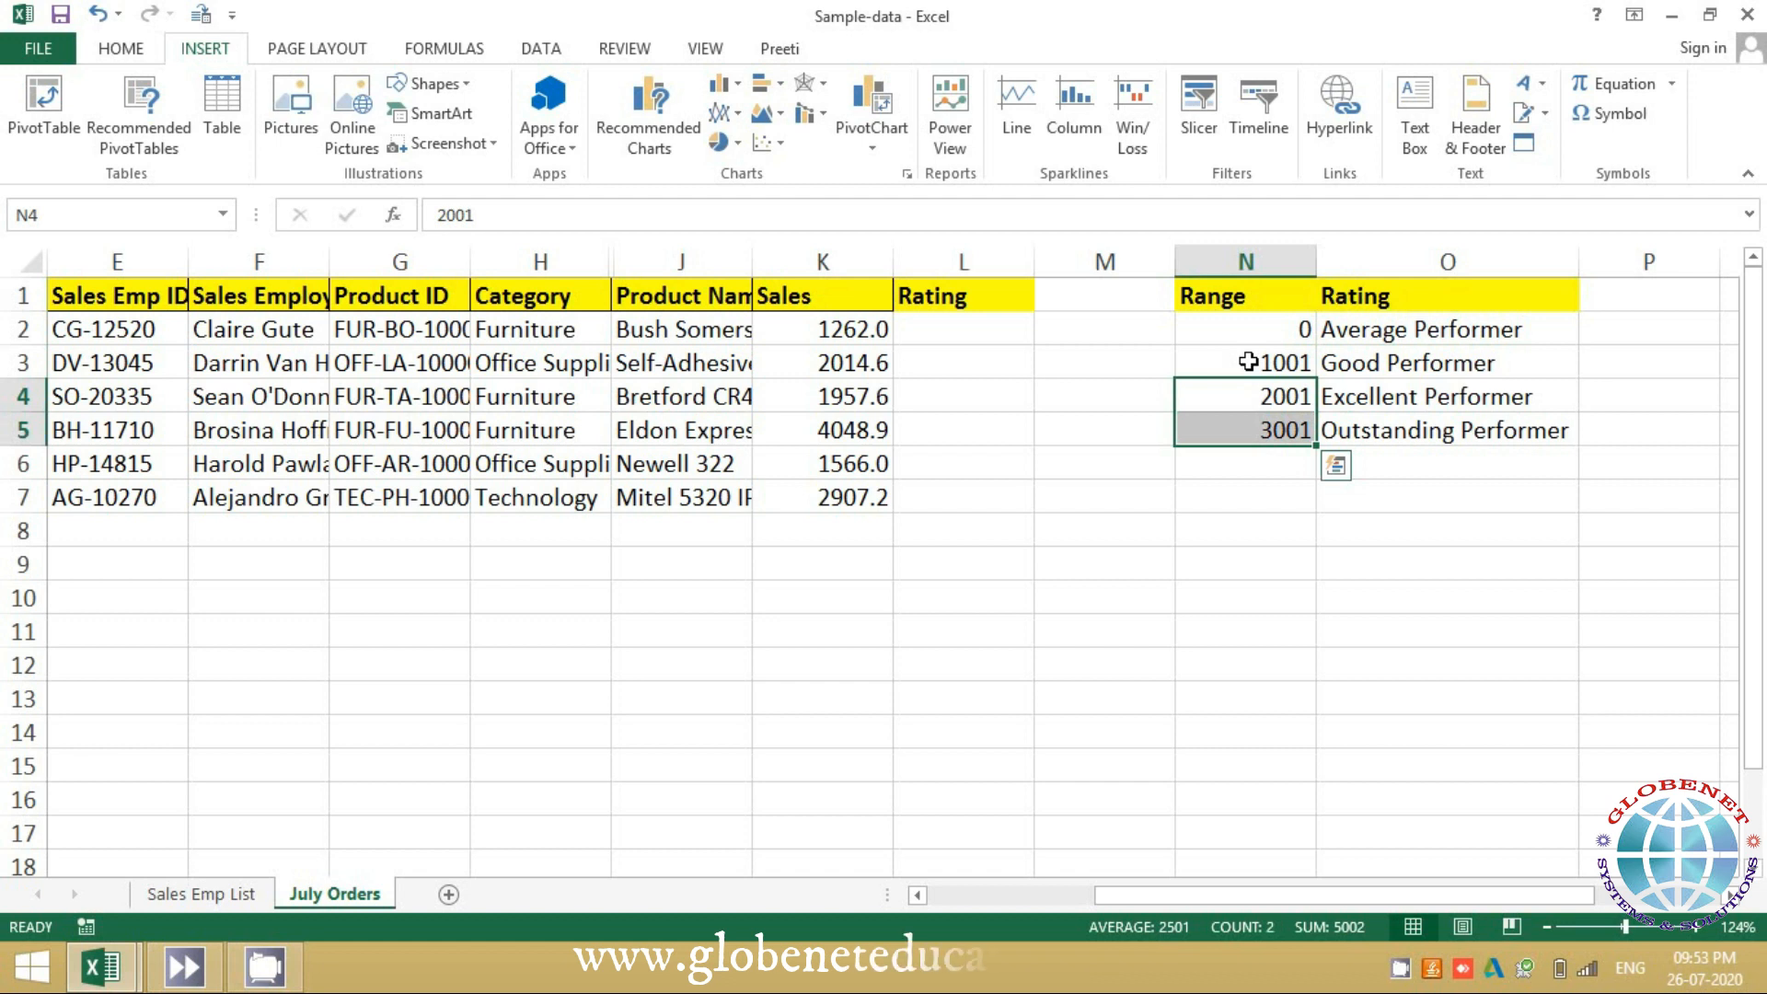
{"action": "key", "text": "Down"}
{"action": "key", "text": "shift+Down"}
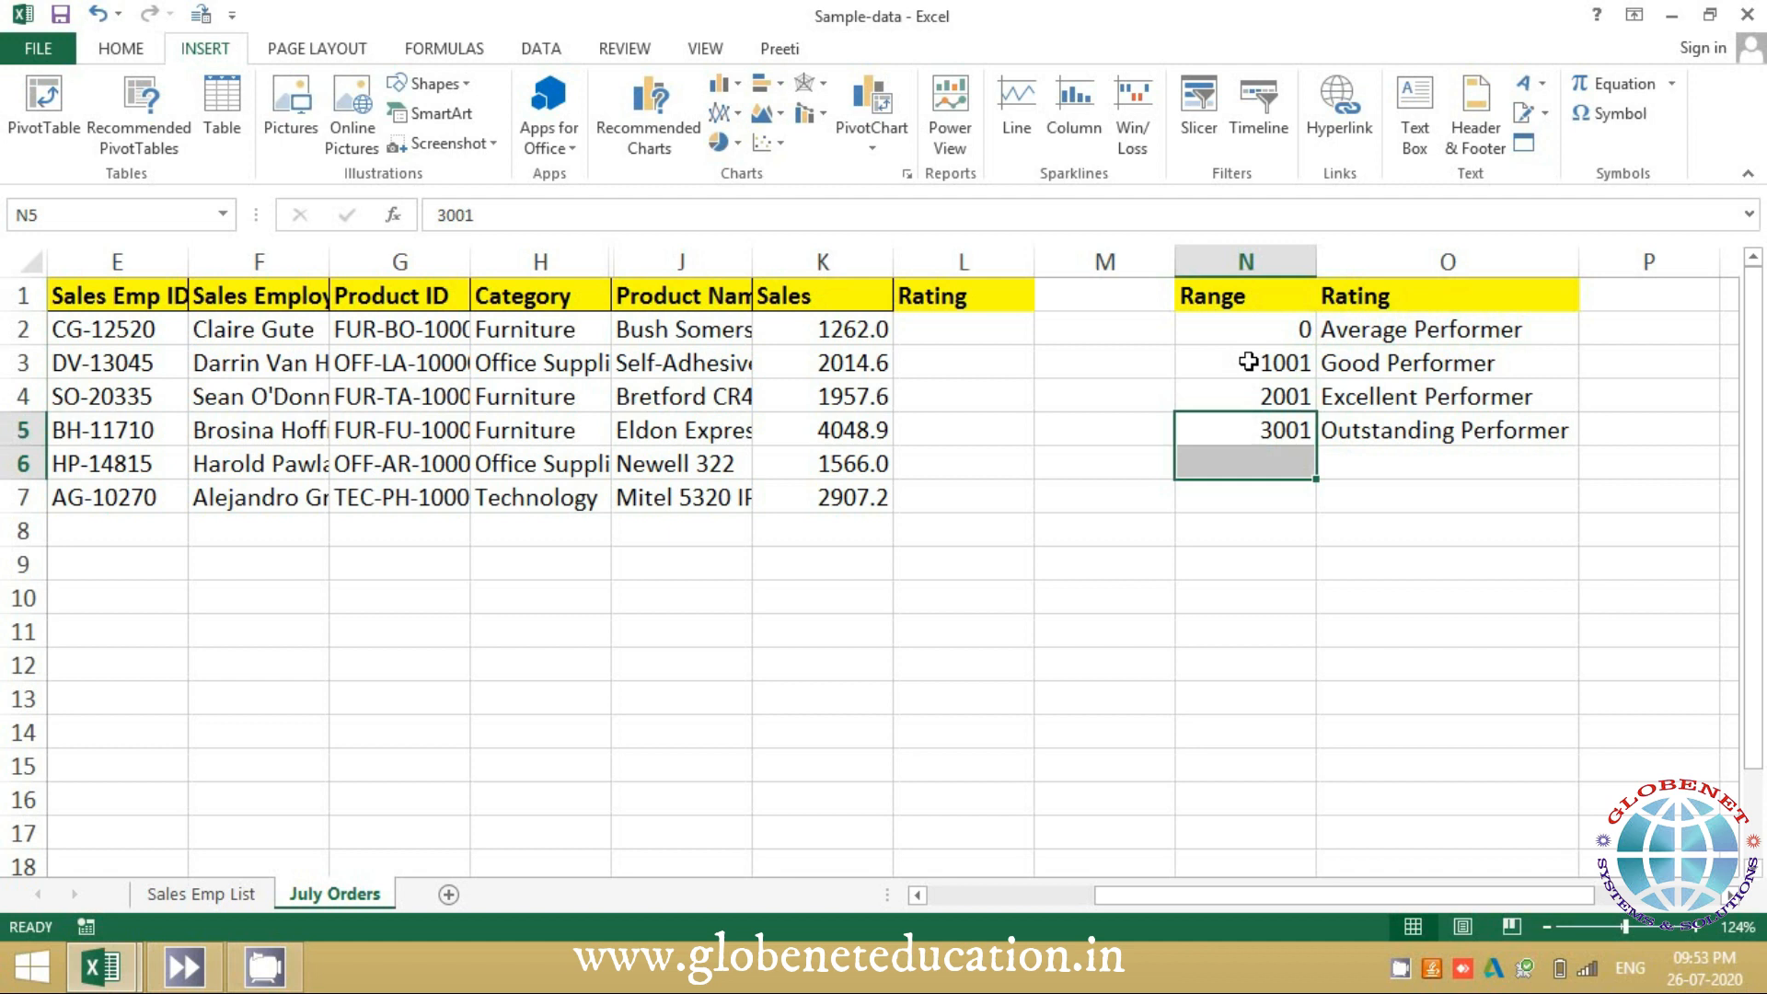
{"action": "key", "text": "Up"}
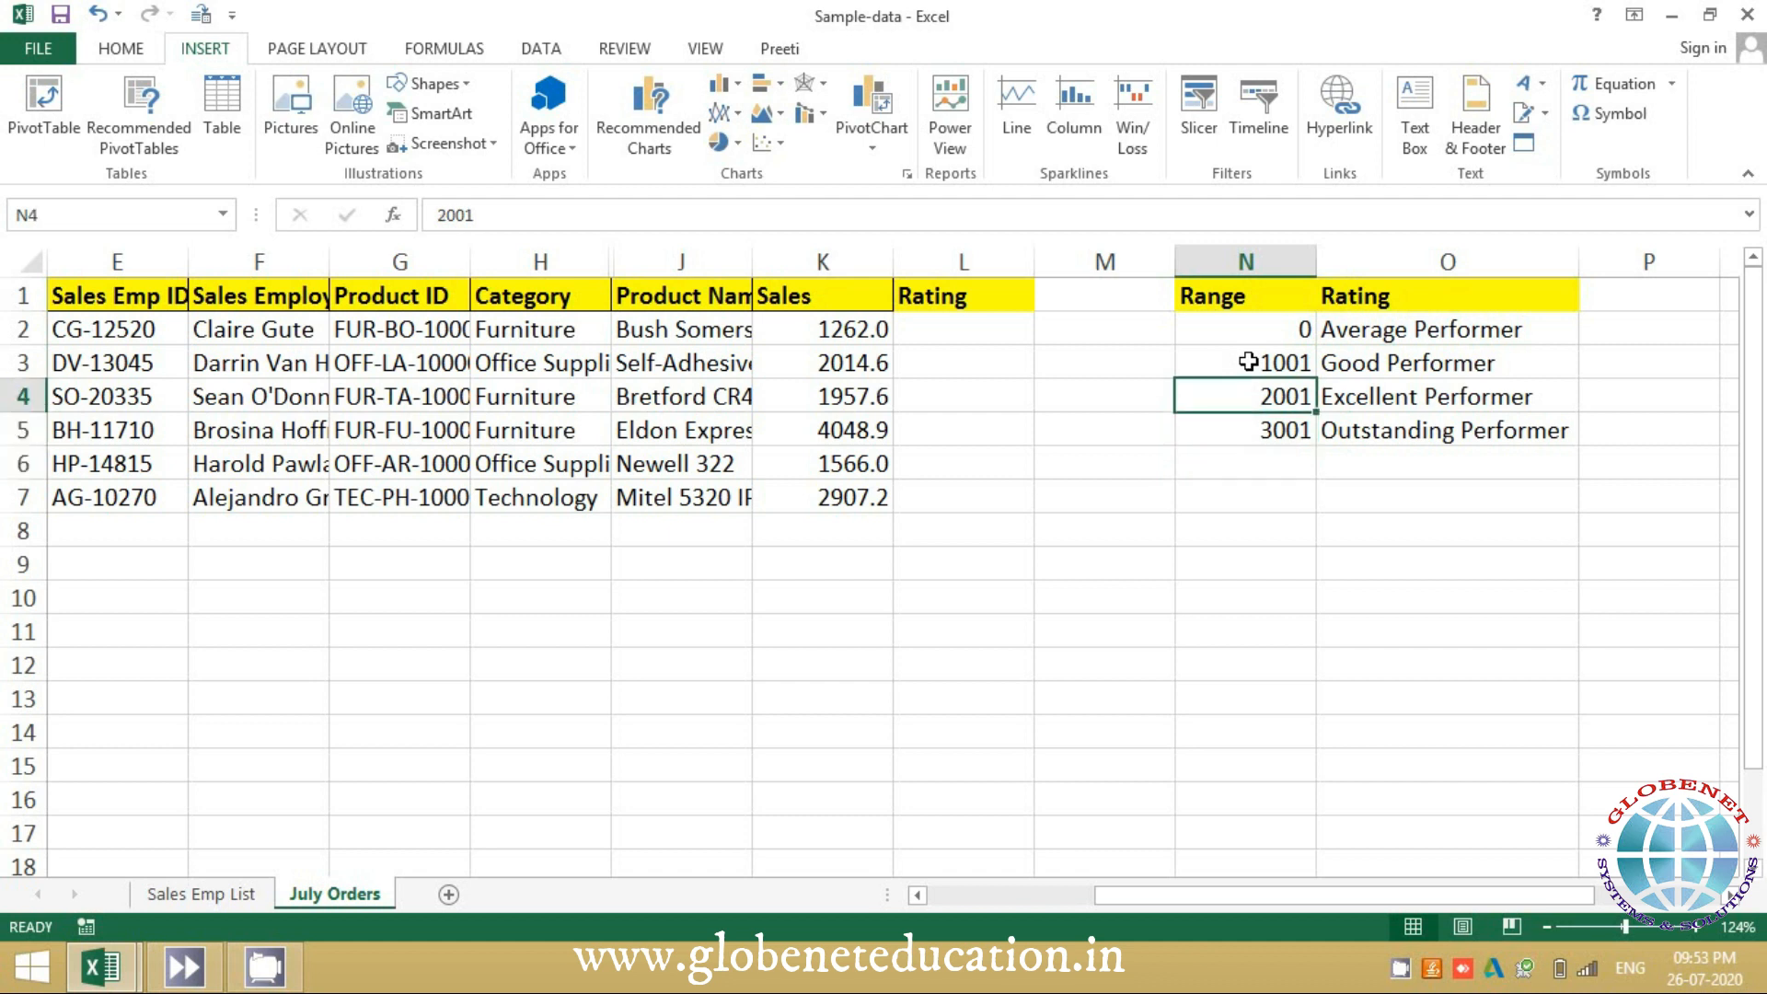
Examine the sales values in K2:K7 that serve as lookup values for the ratings
{"action": "key", "text": "Left"}
{"action": "key", "text": "Left"}
{"action": "key", "text": "Up"}
{"action": "key", "text": "Up"}
{"action": "key", "text": "Up"}
{"action": "key", "text": "Down"}
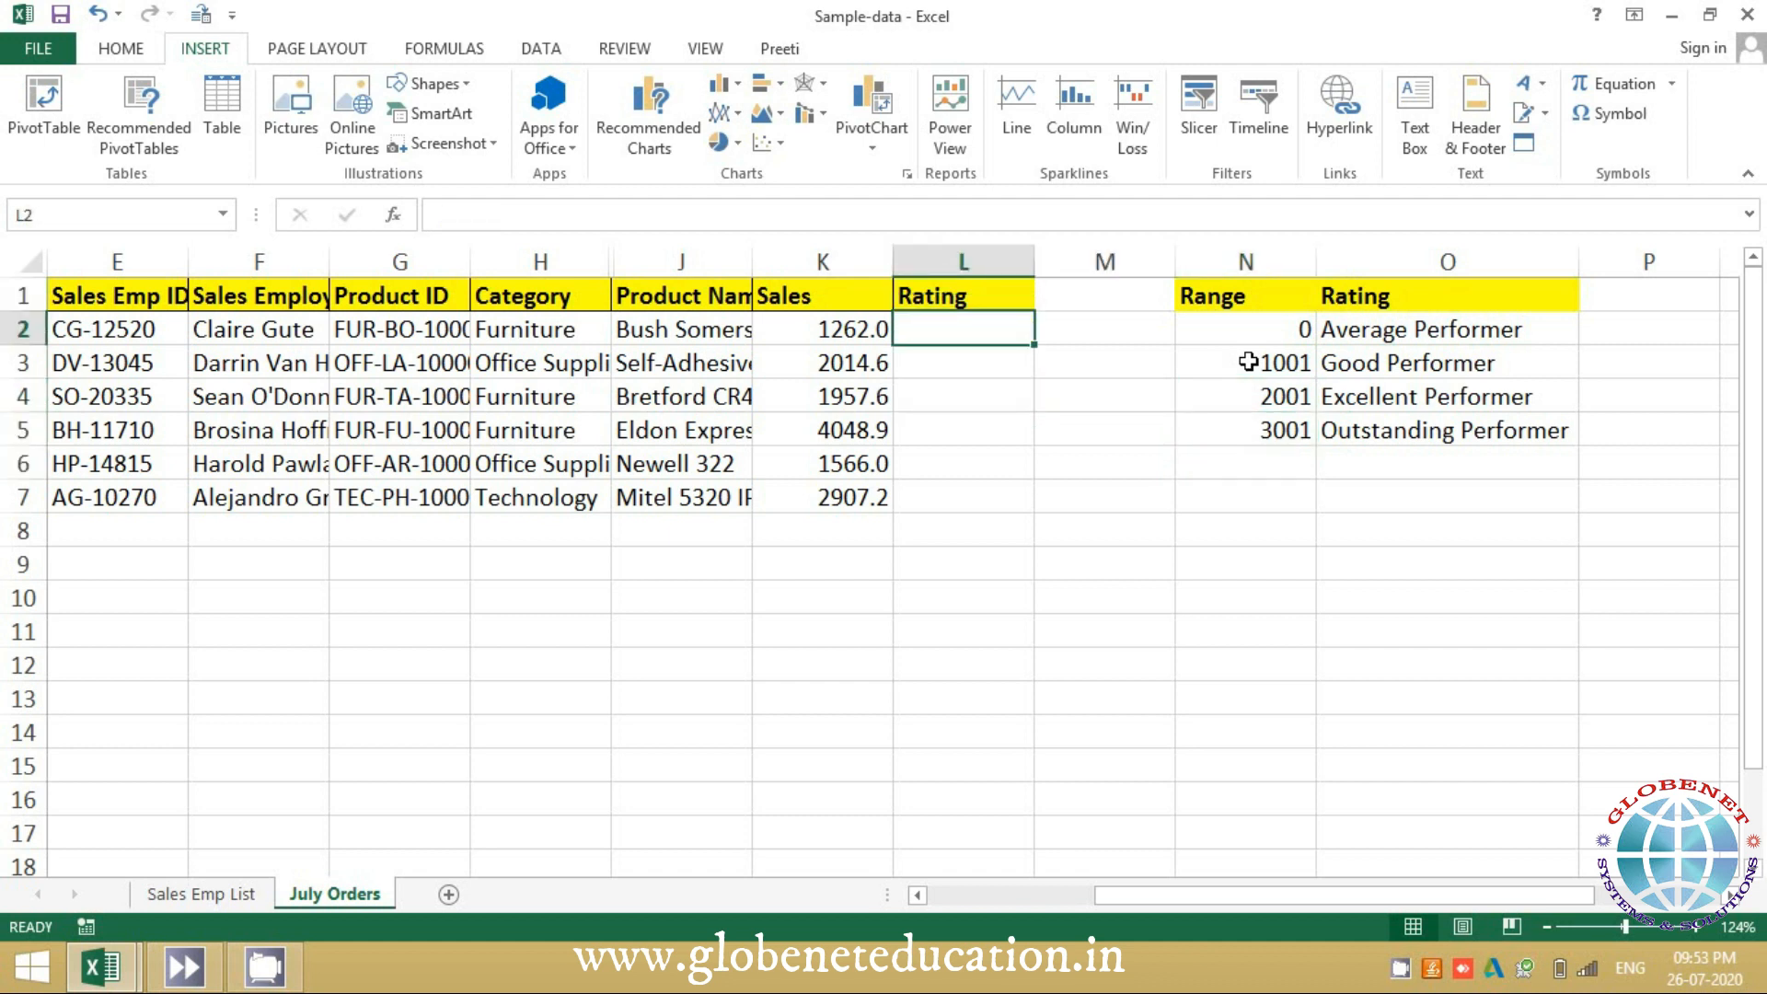
{"action": "key", "text": "Left"}
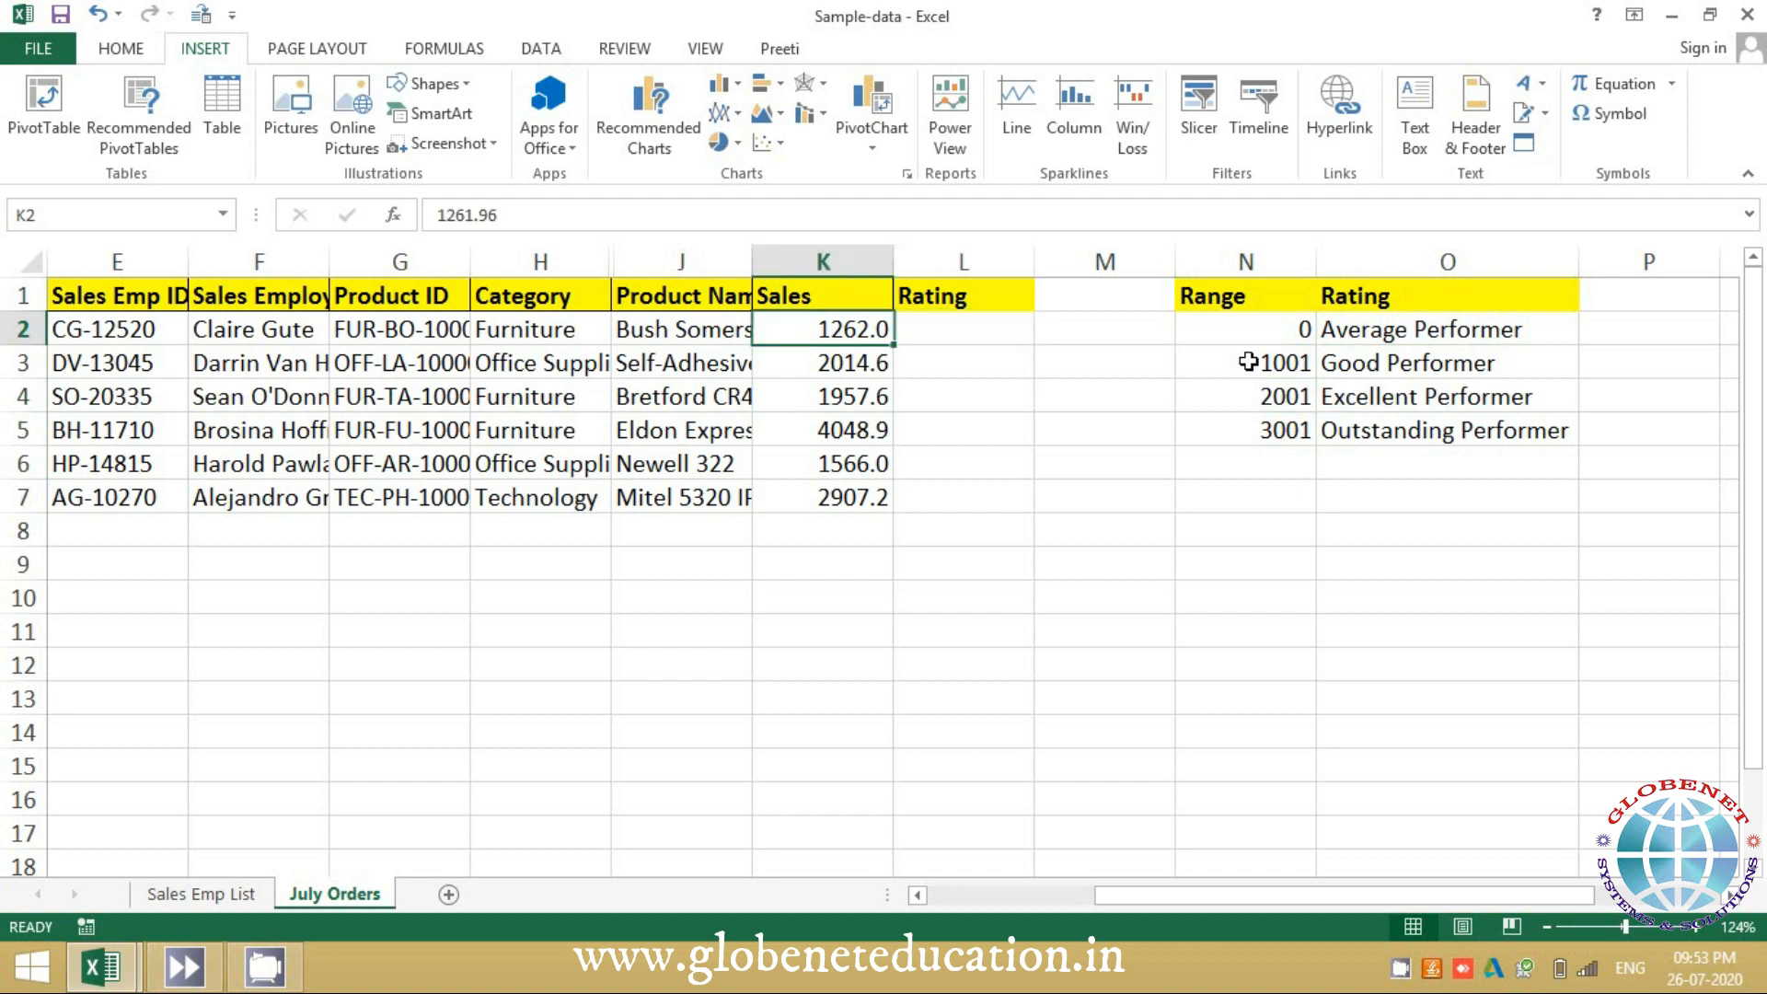
{"action": "key", "text": "shift+Down"}
{"action": "key", "text": "shift+Down"}
{"action": "key", "text": "shift+Down"}
{"action": "key", "text": "shift+Down"}
{"action": "key", "text": "shift+Down"}
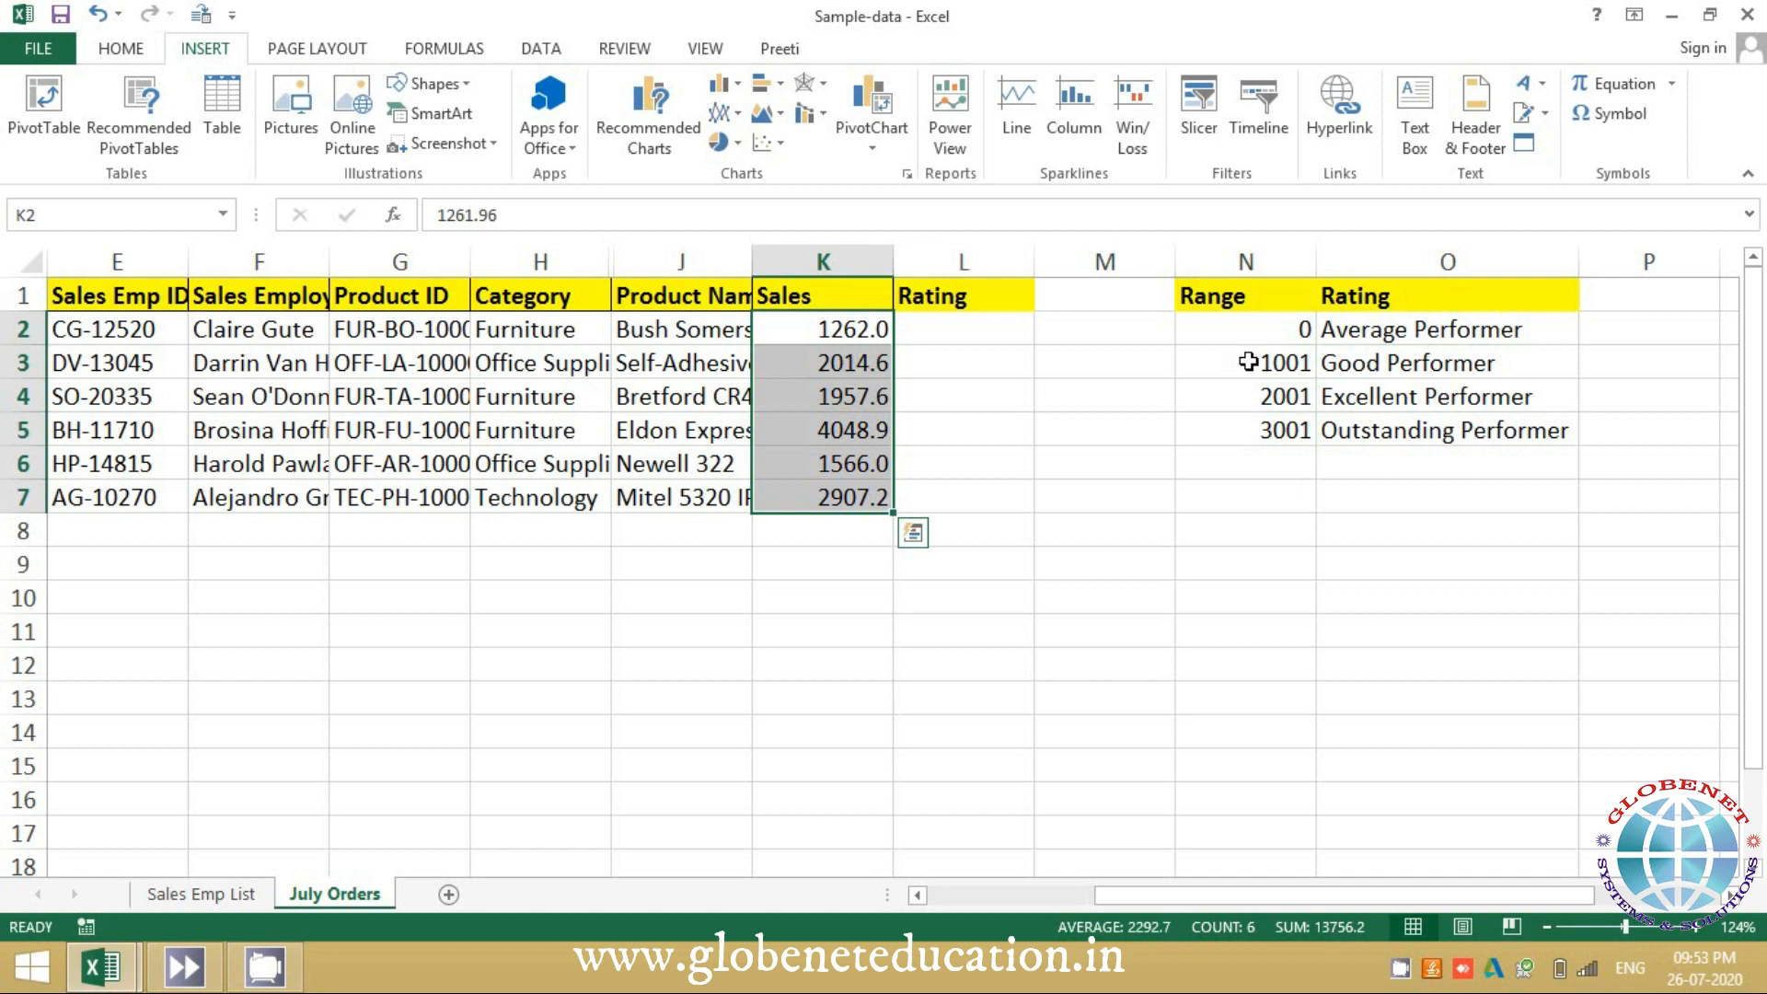
{"action": "key", "text": "shift+Up"}
{"action": "key", "text": "shift+Up"}
{"action": "key", "text": "shift+Up"}
{"action": "key", "text": "shift+Up"}
{"action": "key", "text": "shift+Up"}
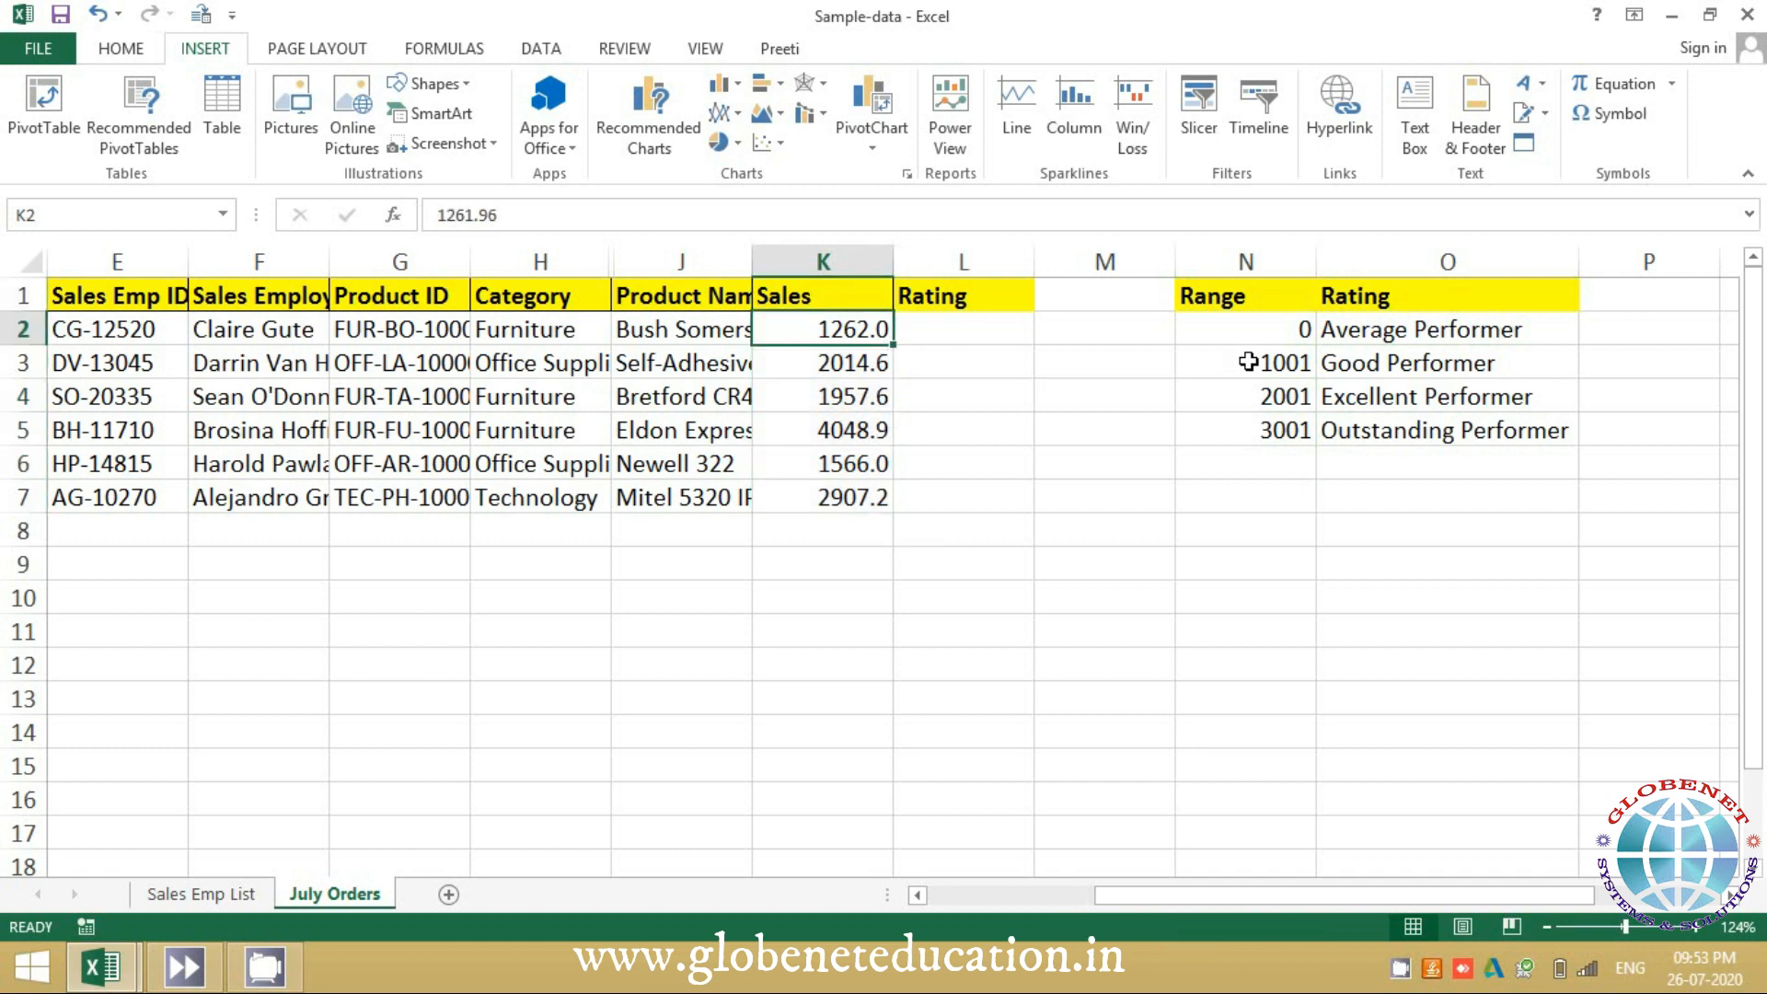
Start a VLOOKUP in L2 with its Function Arguments dialog and set the lookup value to K2
{"action": "key", "text": "Right"}
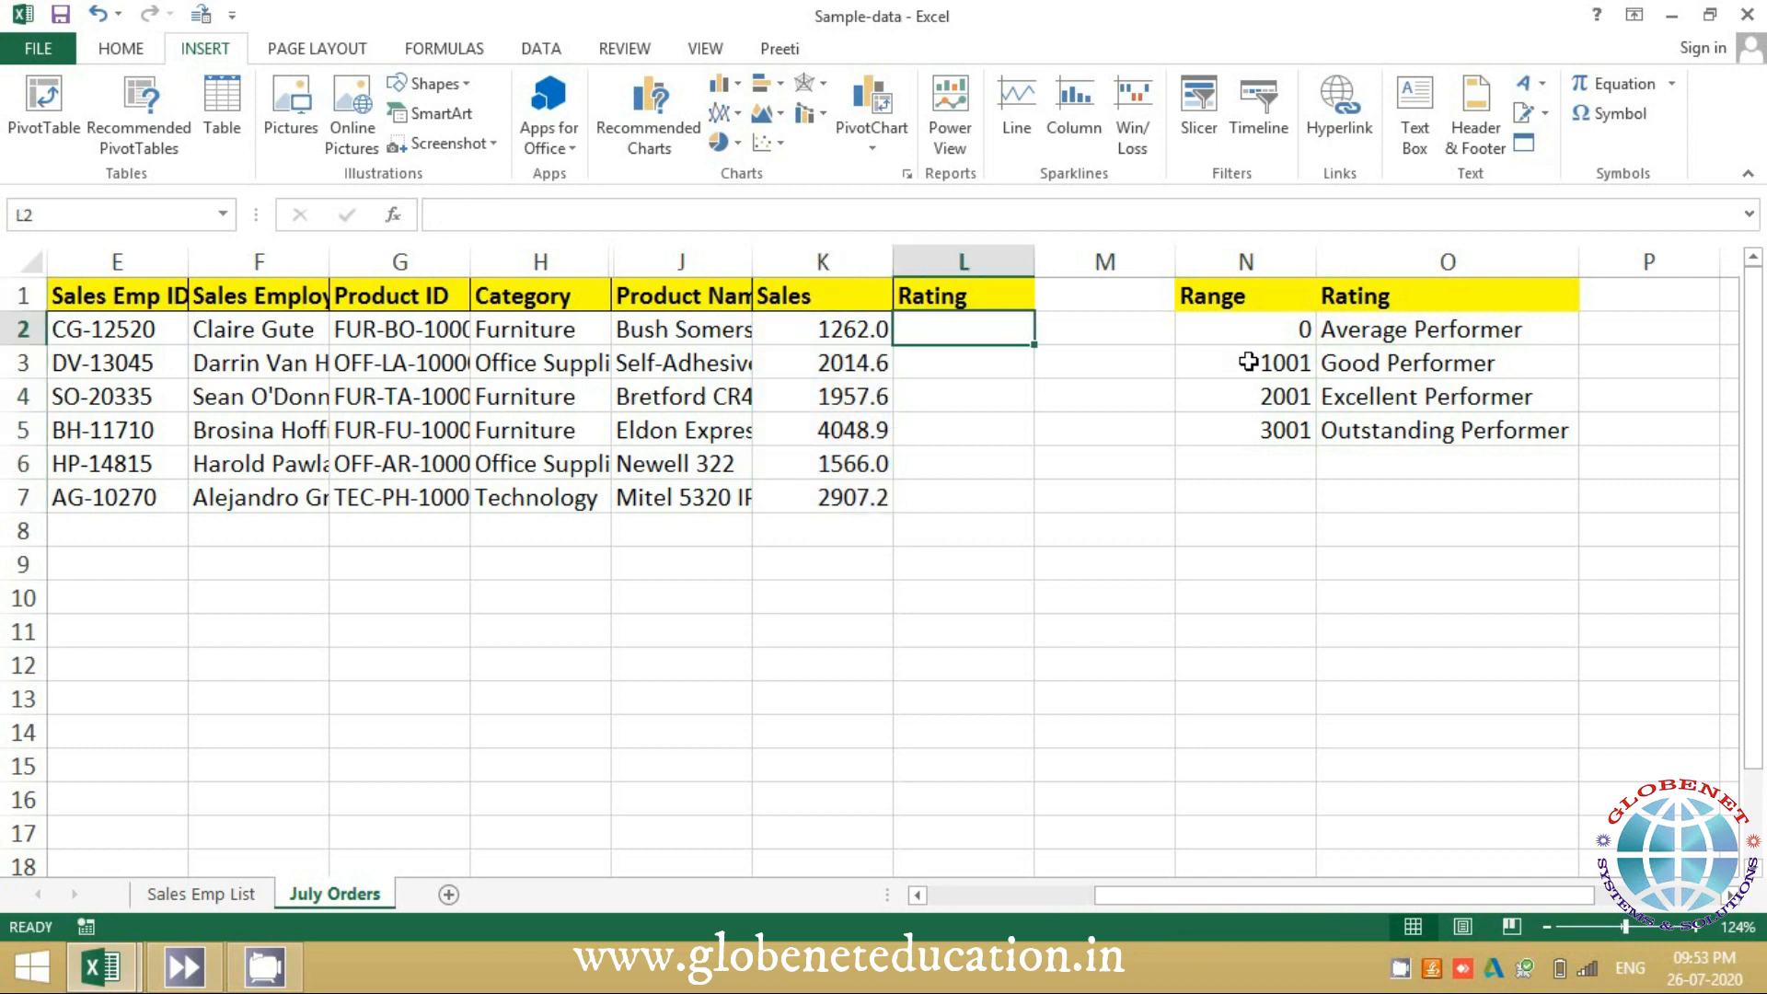
{"action": "type", "text": "=vl"}
{"action": "key", "text": "Tab"}
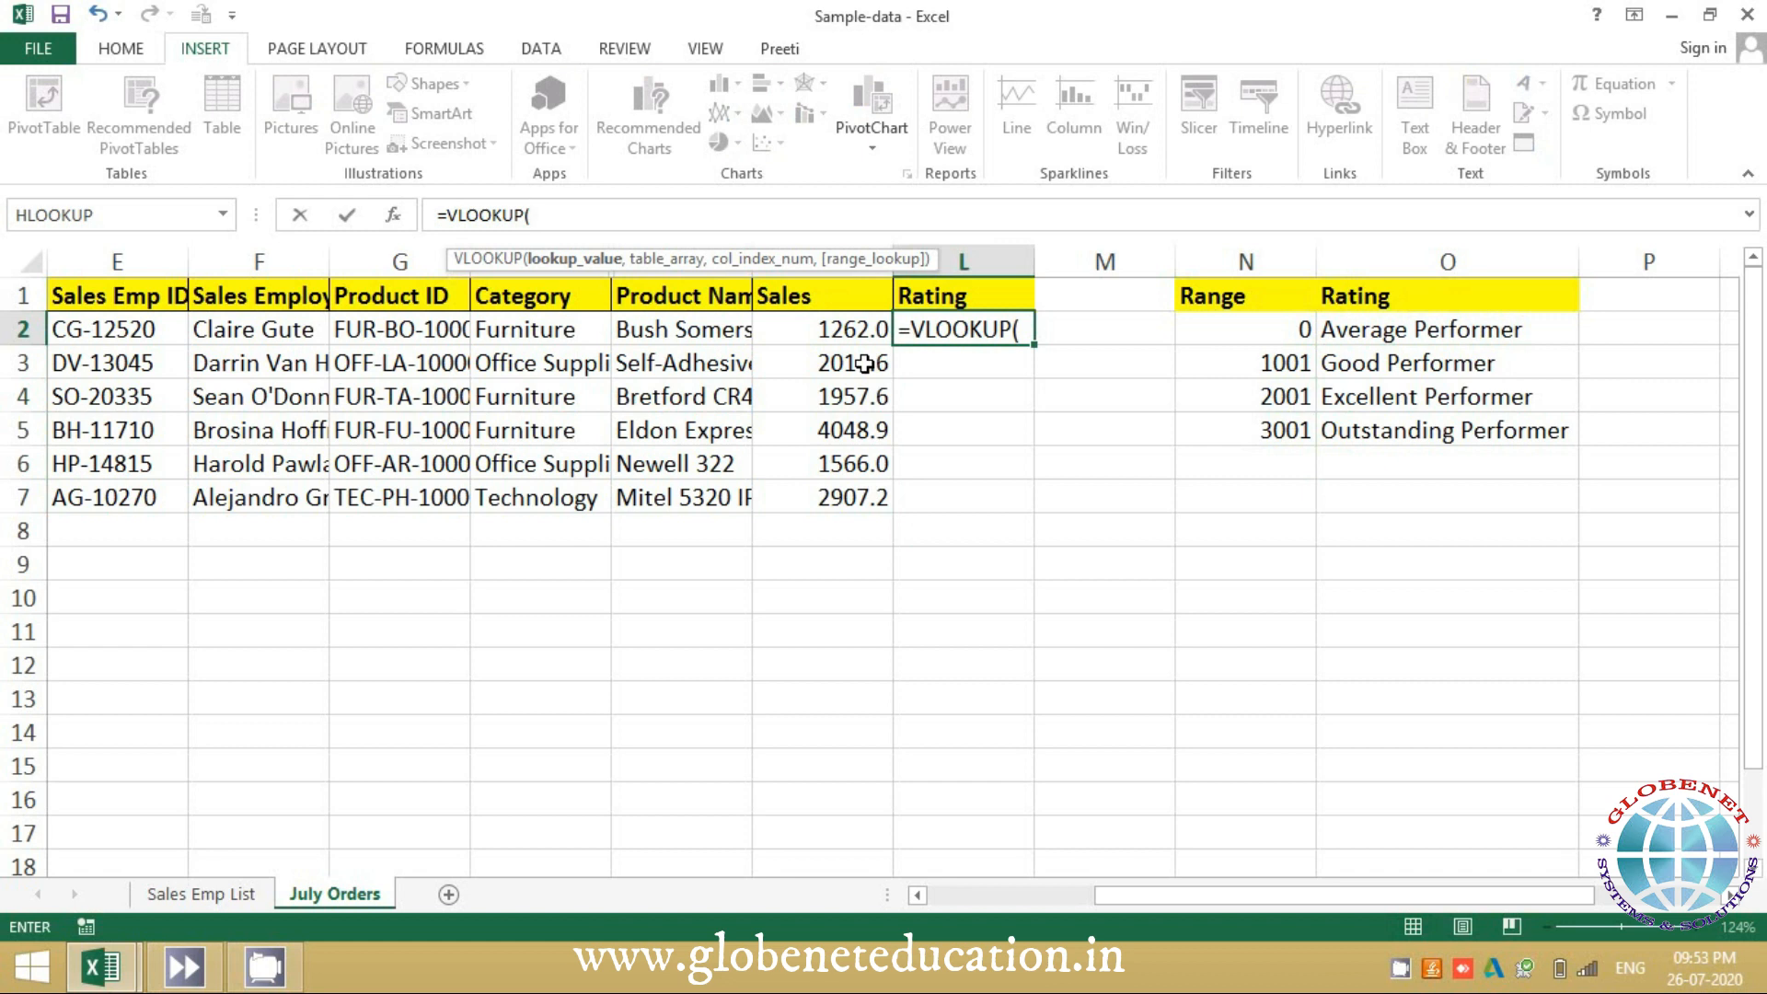
{"action": "key", "text": "ctrl+a"}
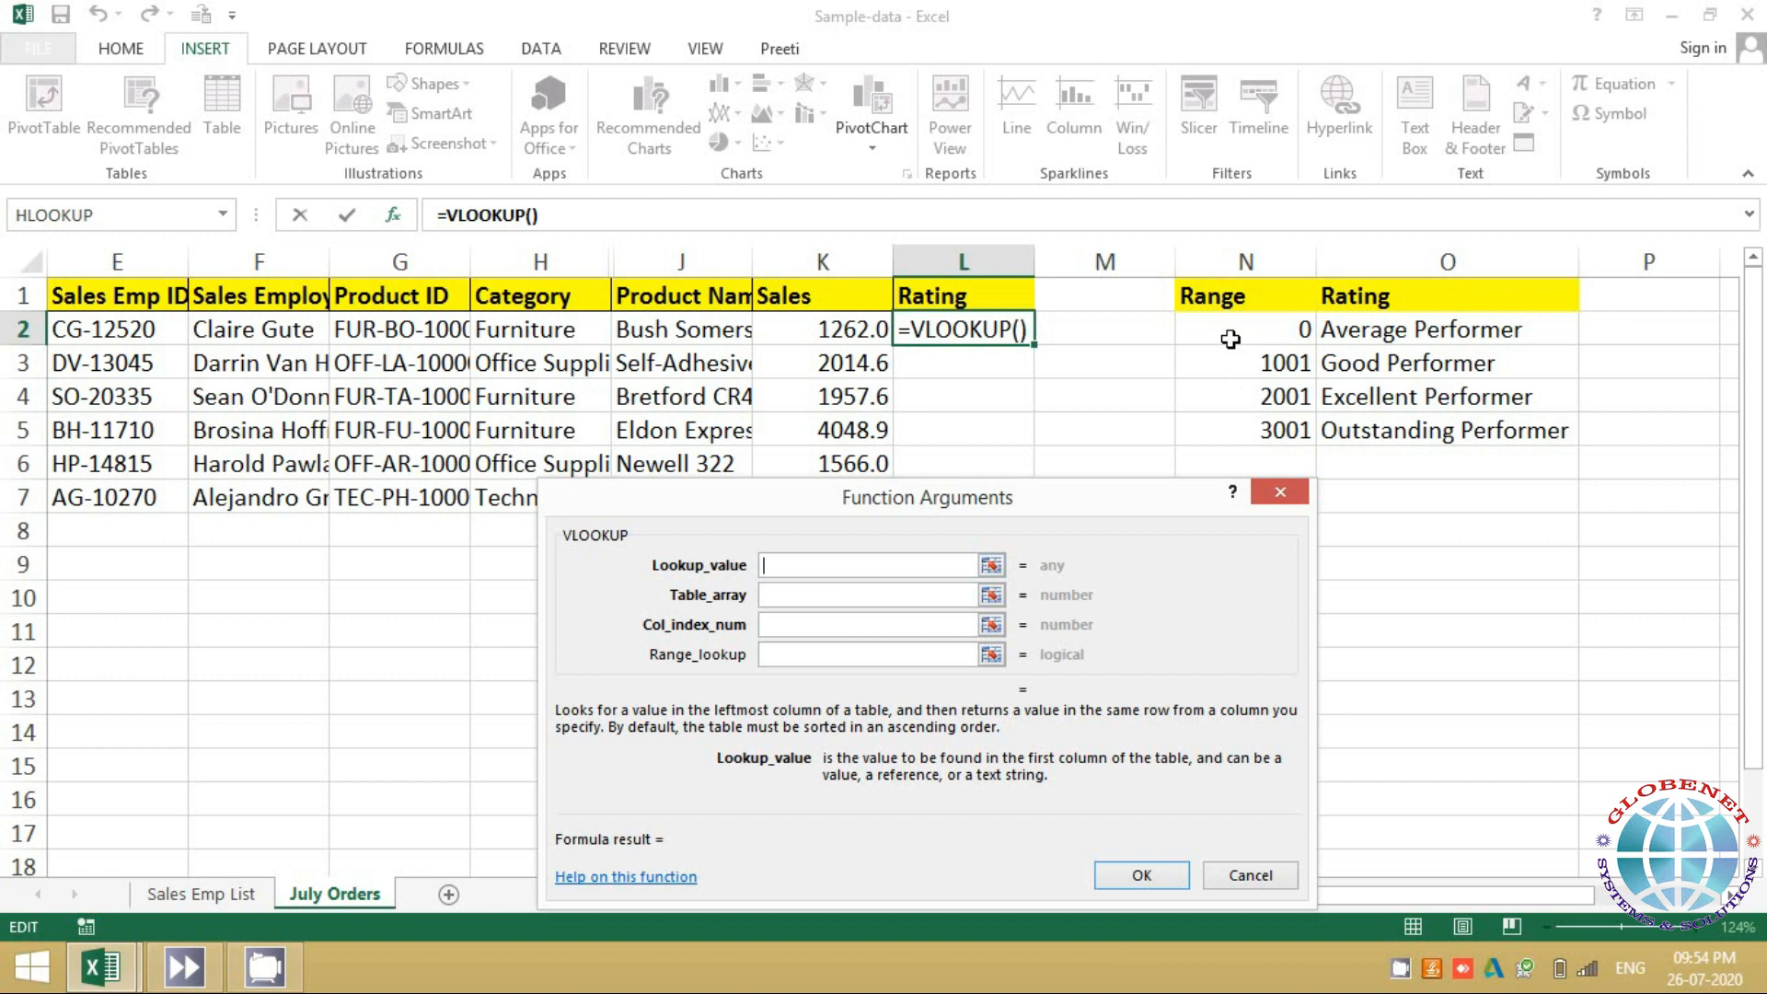
{"action": "left_click", "coordinate": [799, 328]}
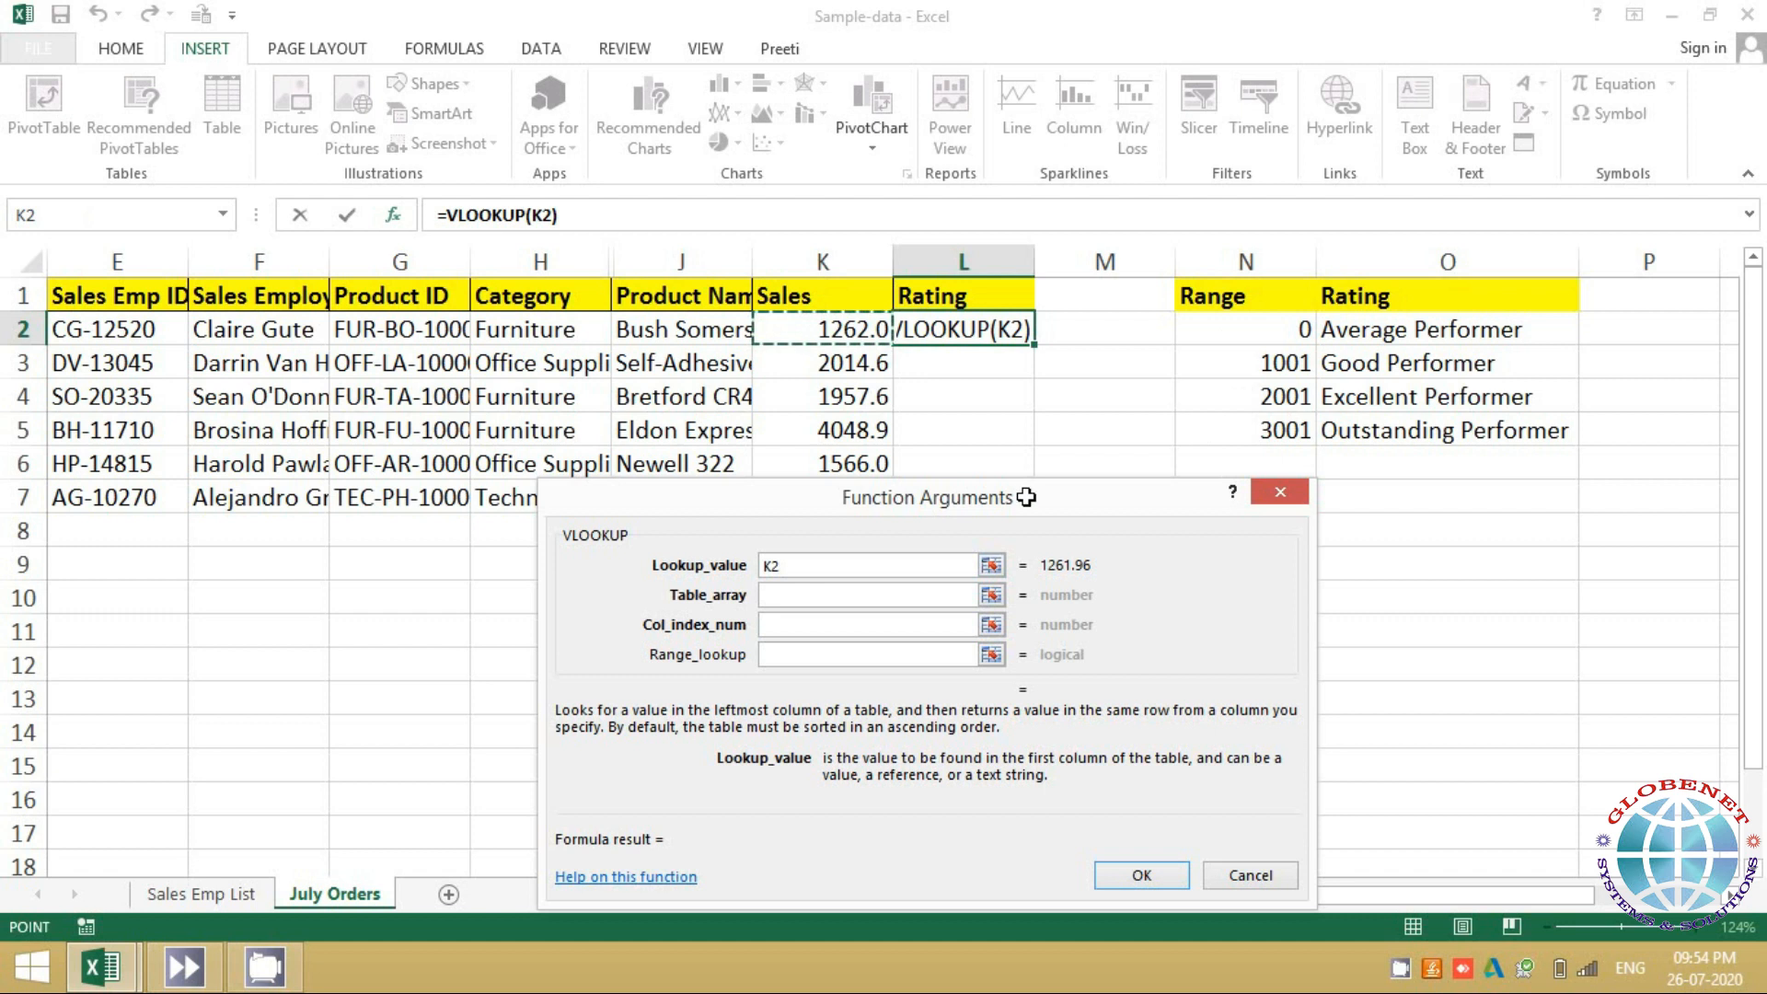
Set the VLOOKUP table array to the rating table as the absolute reference $N$1:$O$5
{"action": "left_click", "coordinate": [797, 598]}
{"action": "left_click_drag", "start_coordinate": [1276, 299], "coordinate": [1275, 323]}
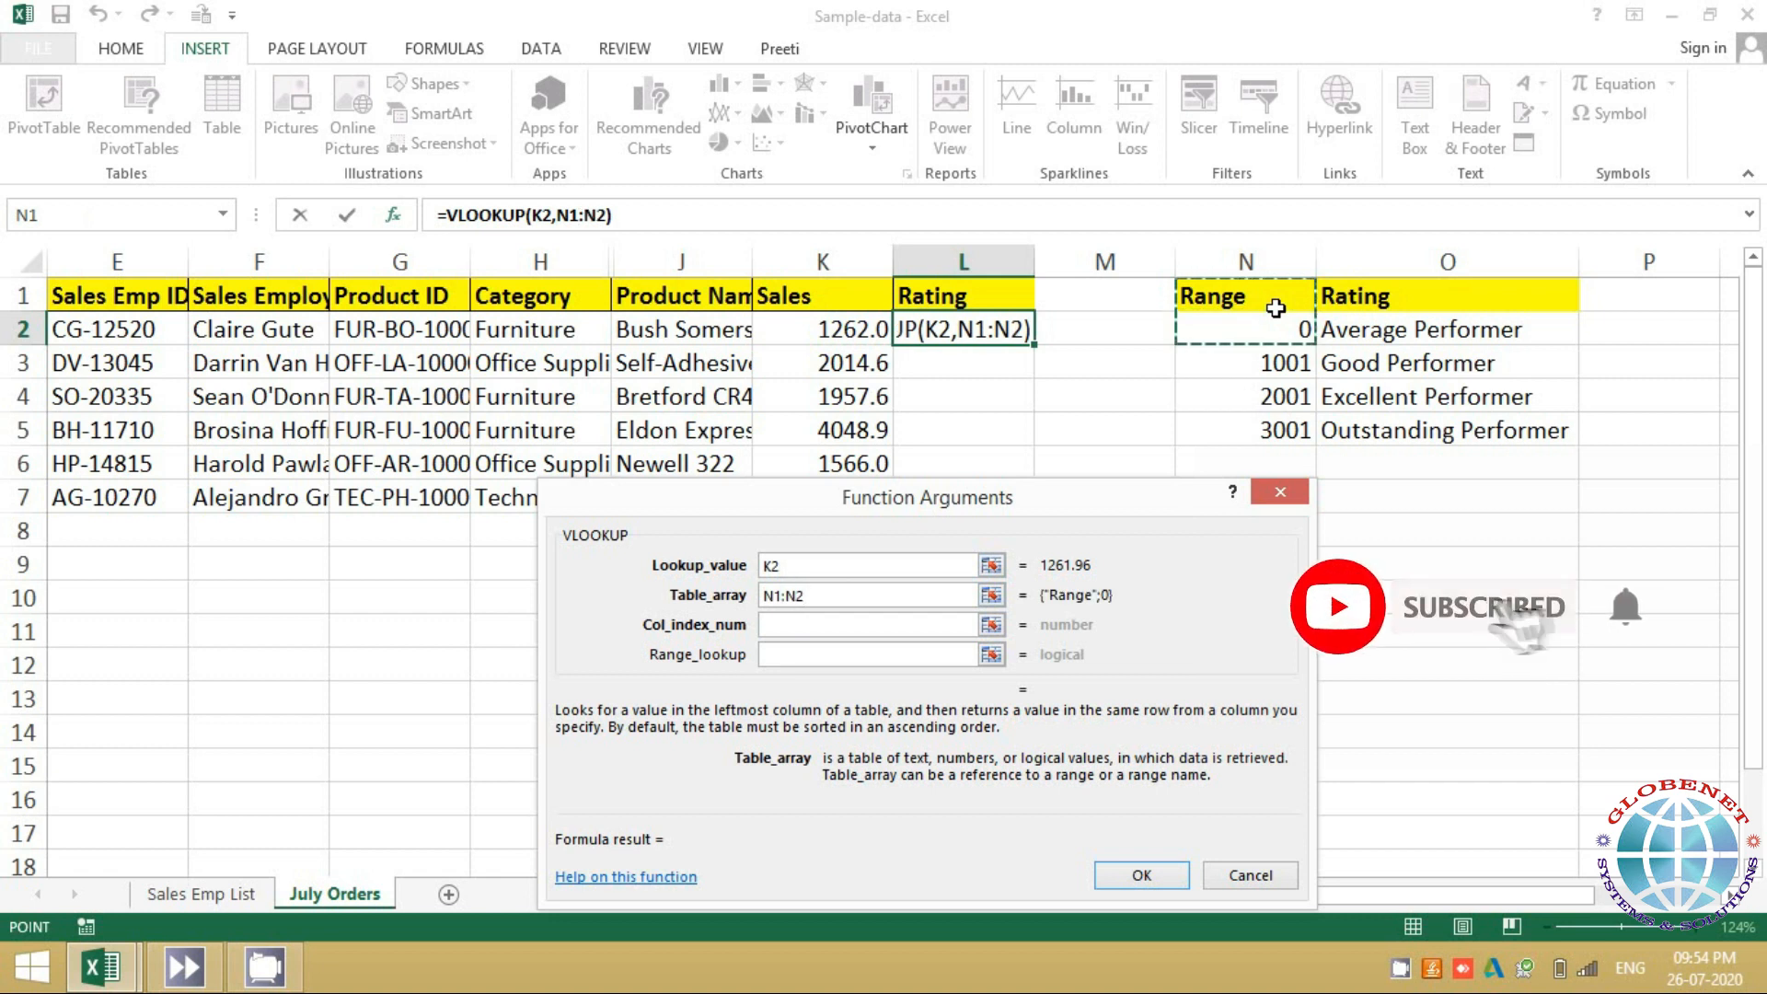
{"action": "key", "text": "shift+Right"}
{"action": "key", "text": "shift+Down"}
{"action": "key", "text": "shift+Down"}
{"action": "key", "text": "shift+Down"}
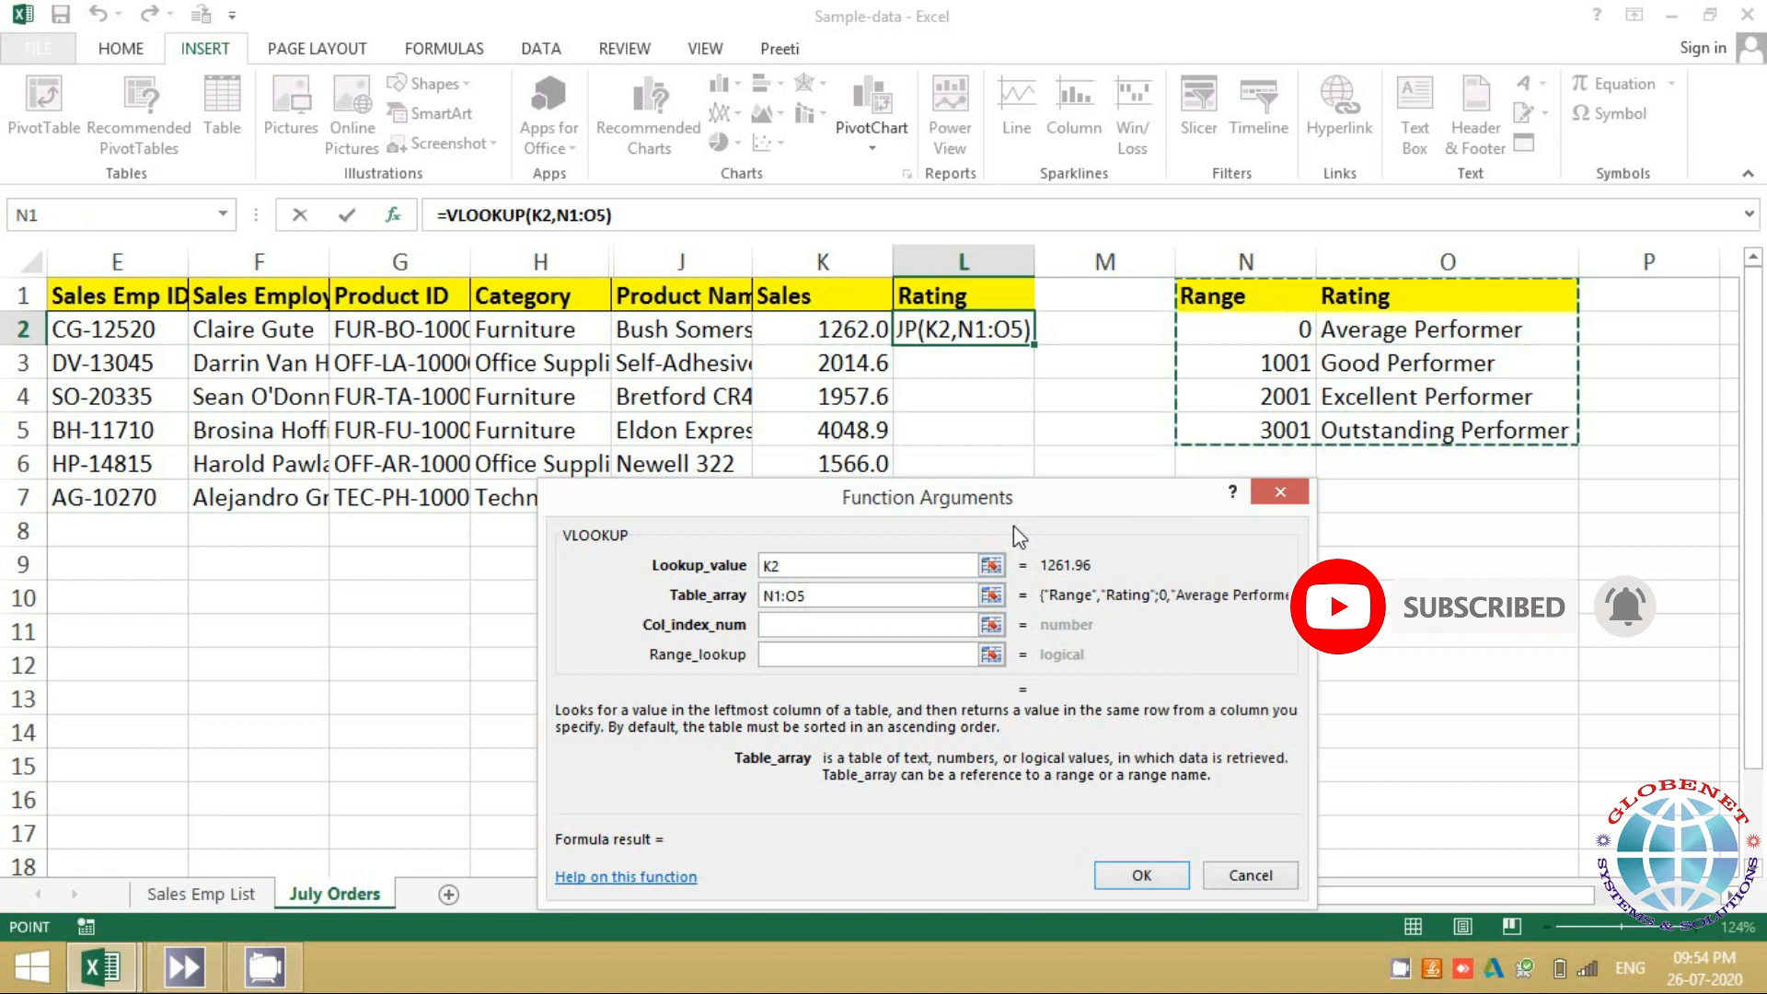
{"action": "key", "text": "F4"}
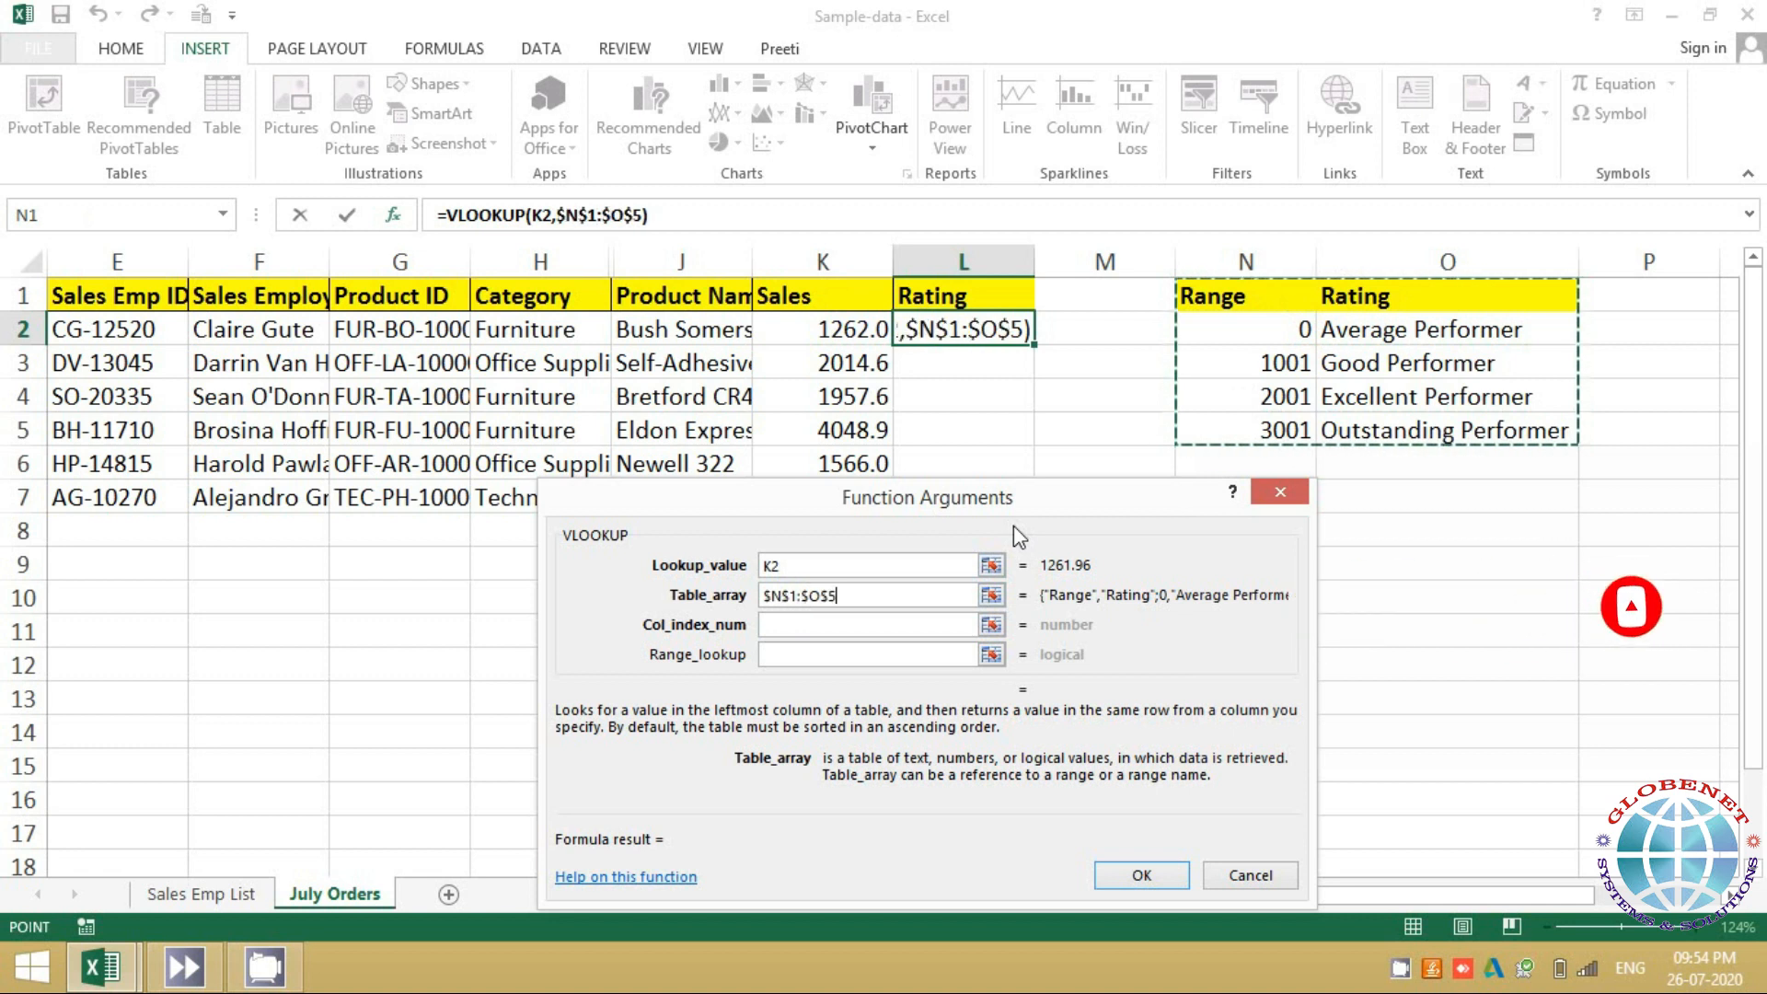
Complete the L2 VLOOKUP with column index 2 and range lookup 0, and fill it down through L7
{"action": "left_click", "coordinate": [880, 623]}
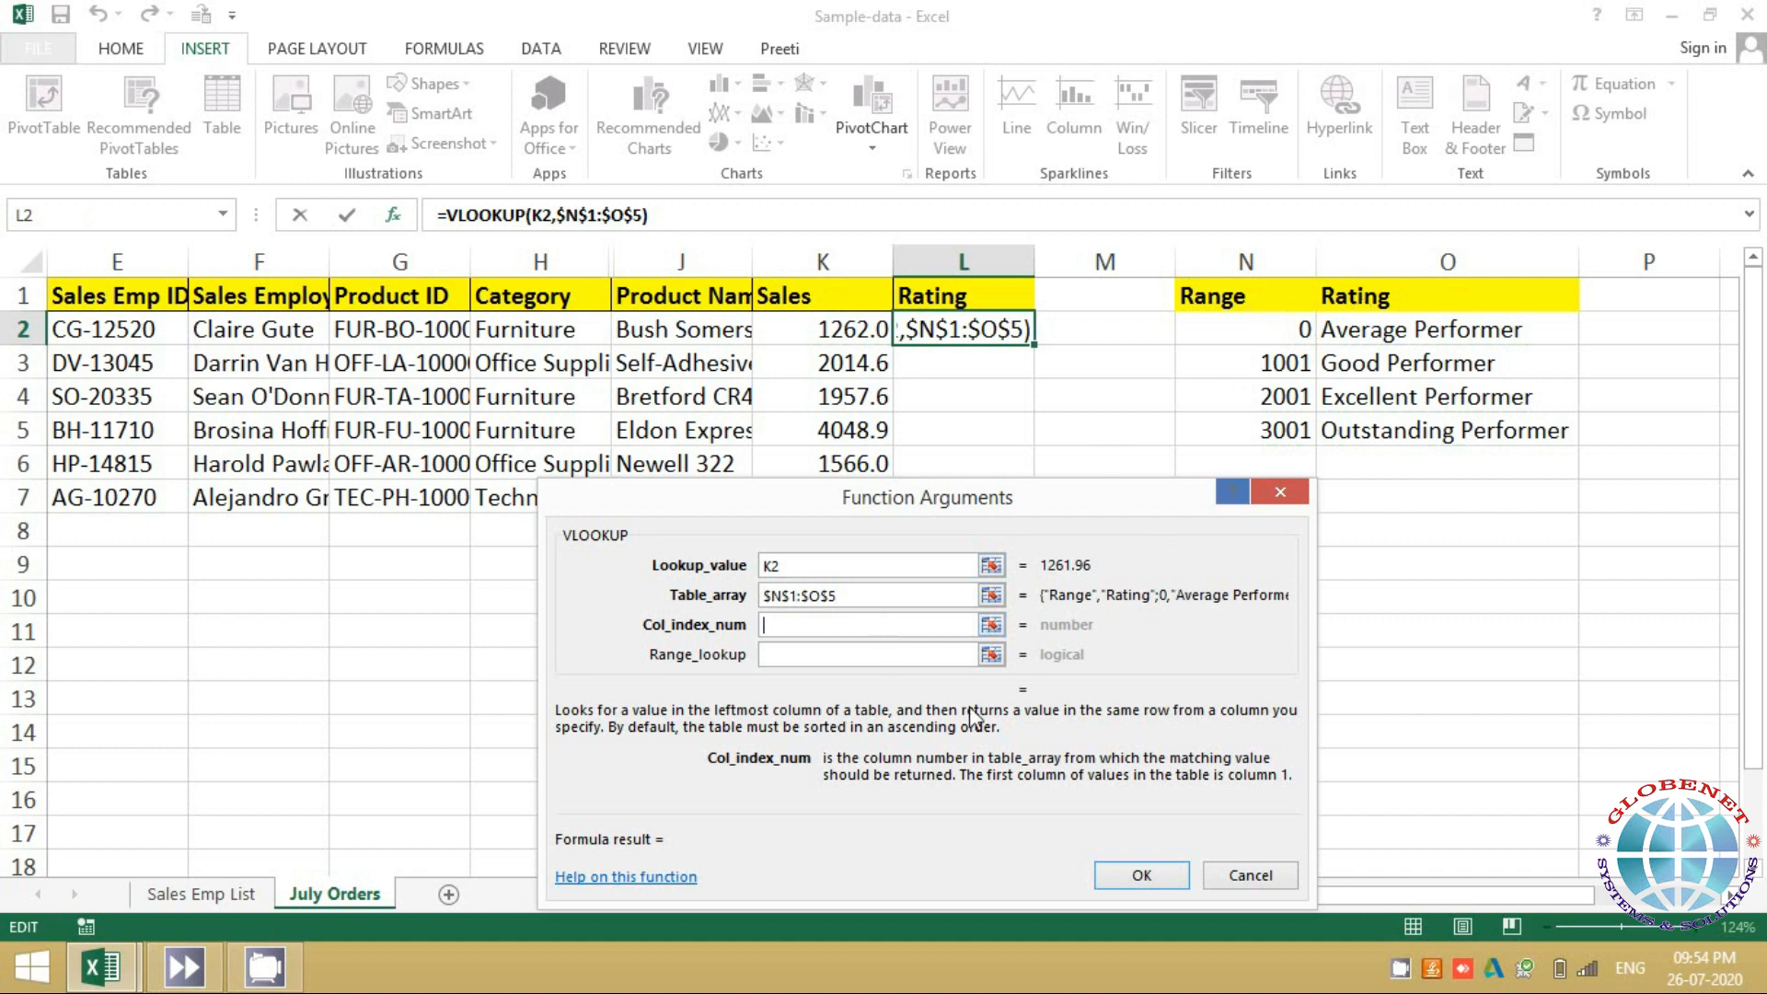
{"action": "type", "text": "2"}
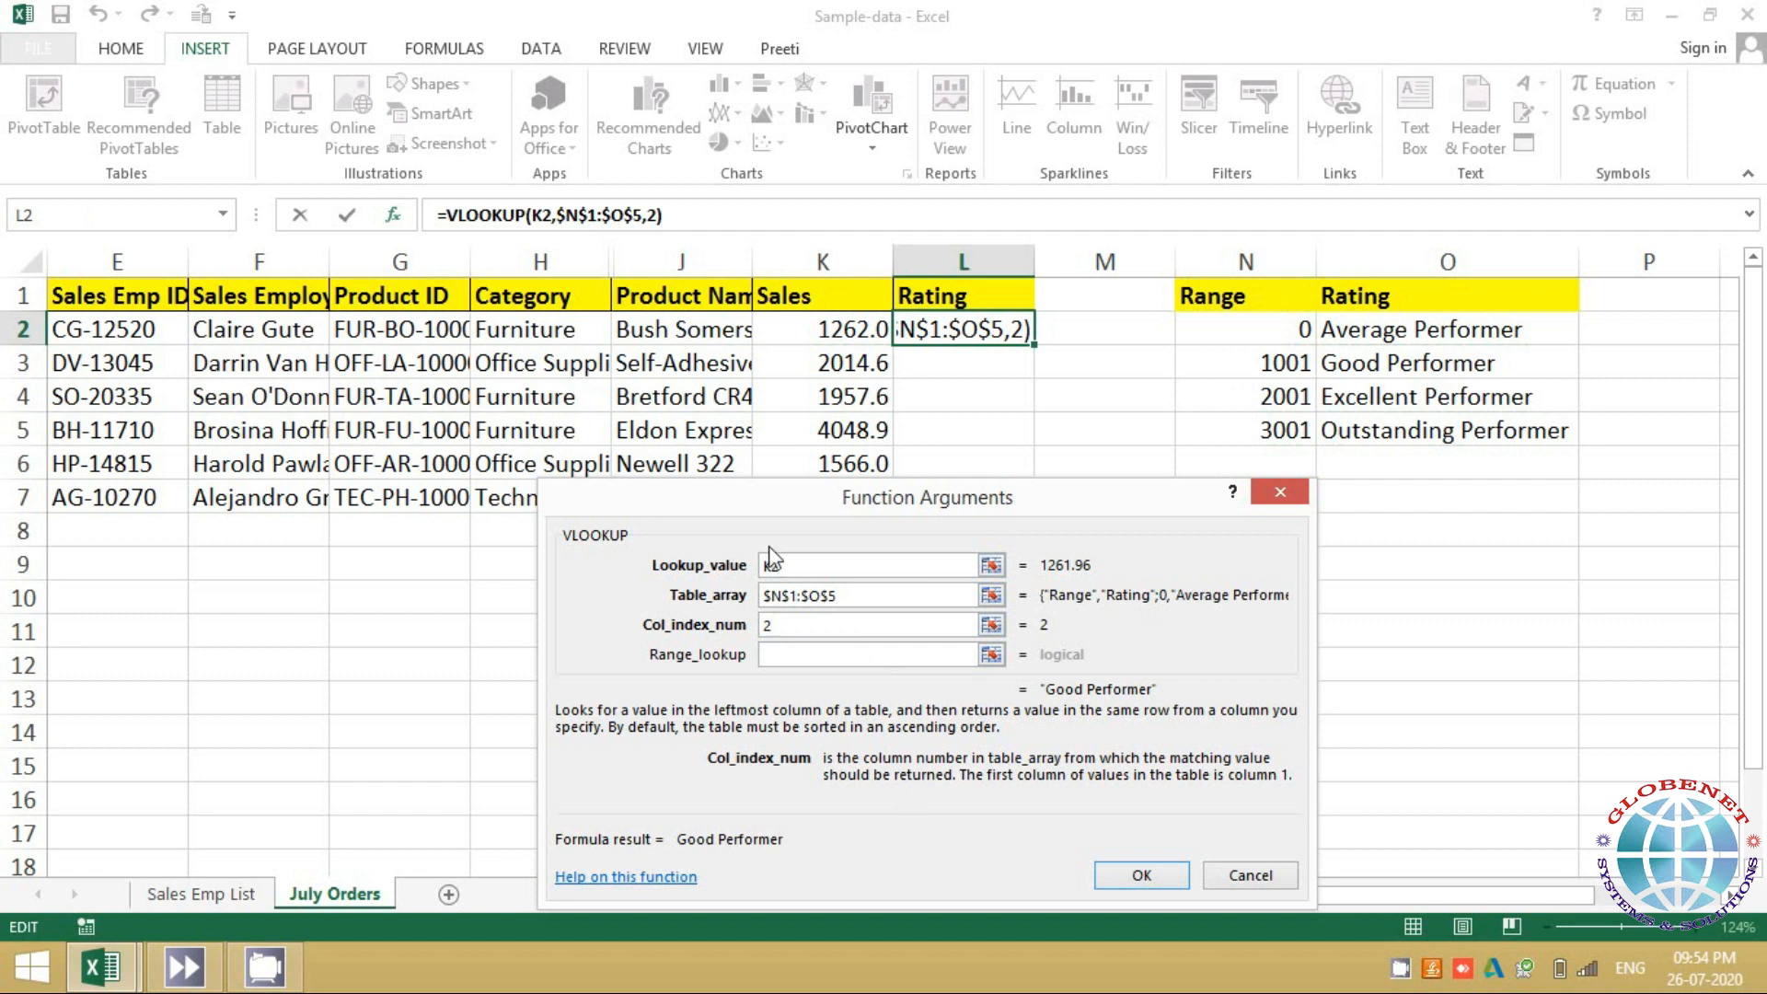
{"action": "left_click", "coordinate": [775, 649]}
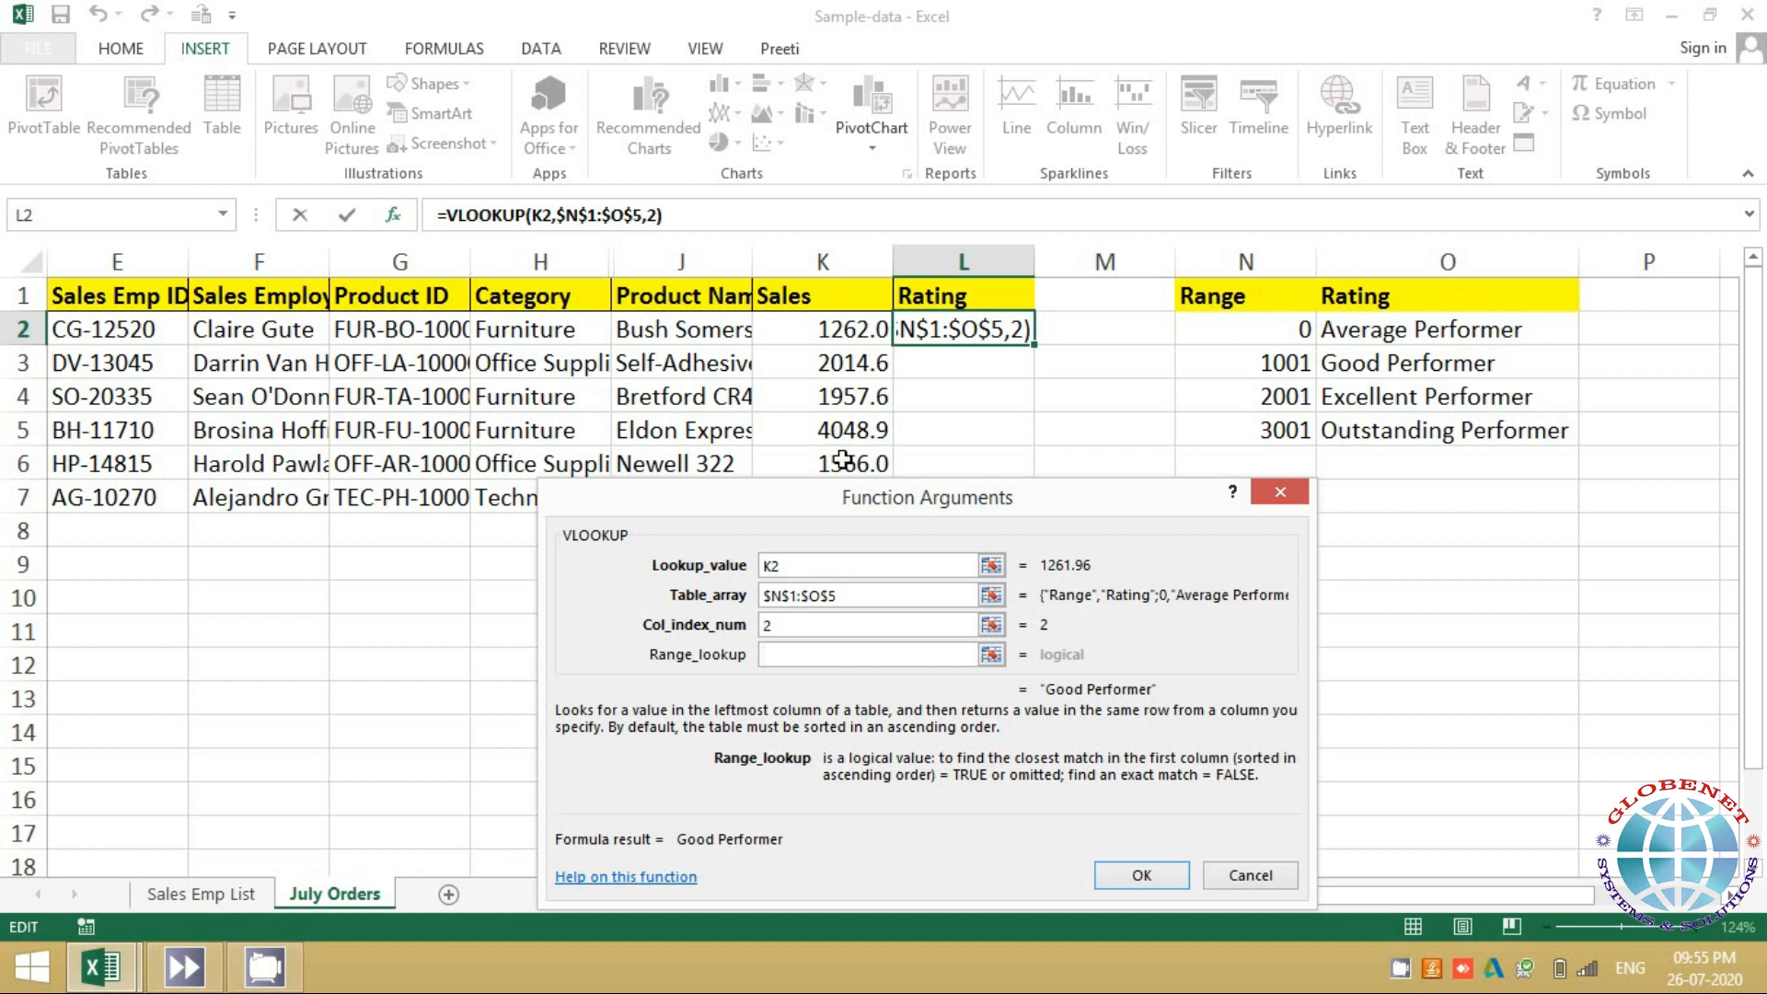
{"action": "type", "text": "0"}
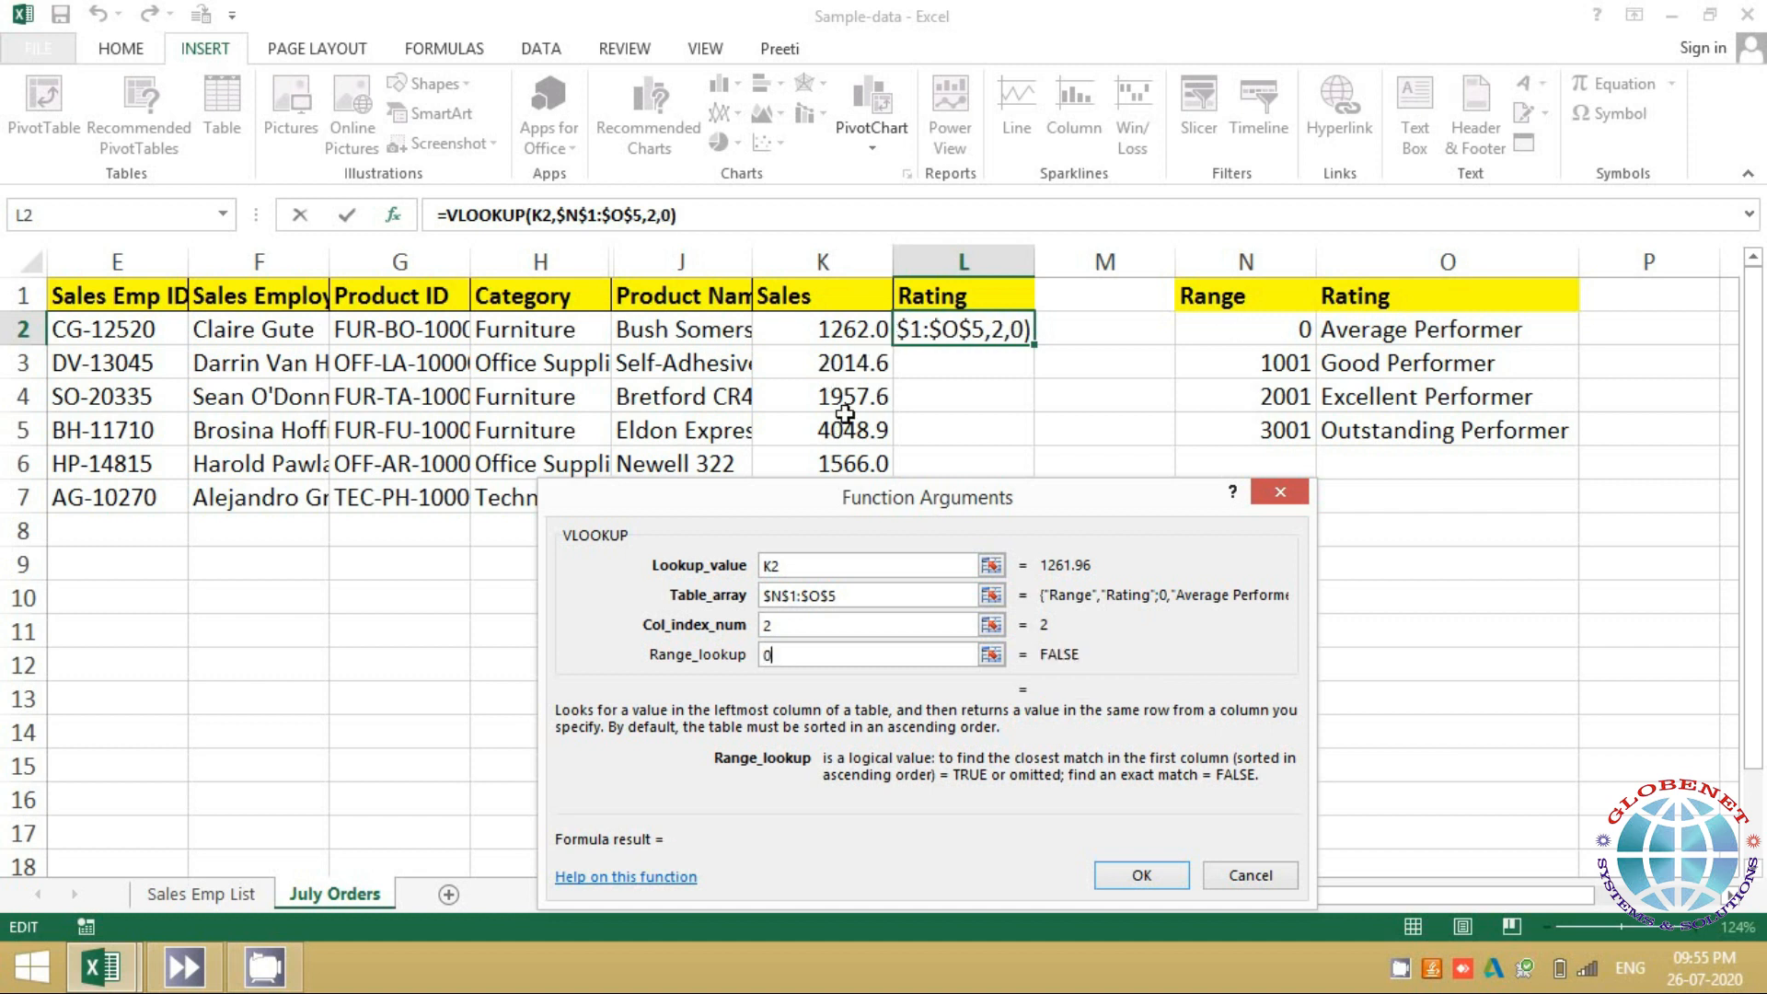
{"action": "key", "text": "Return"}
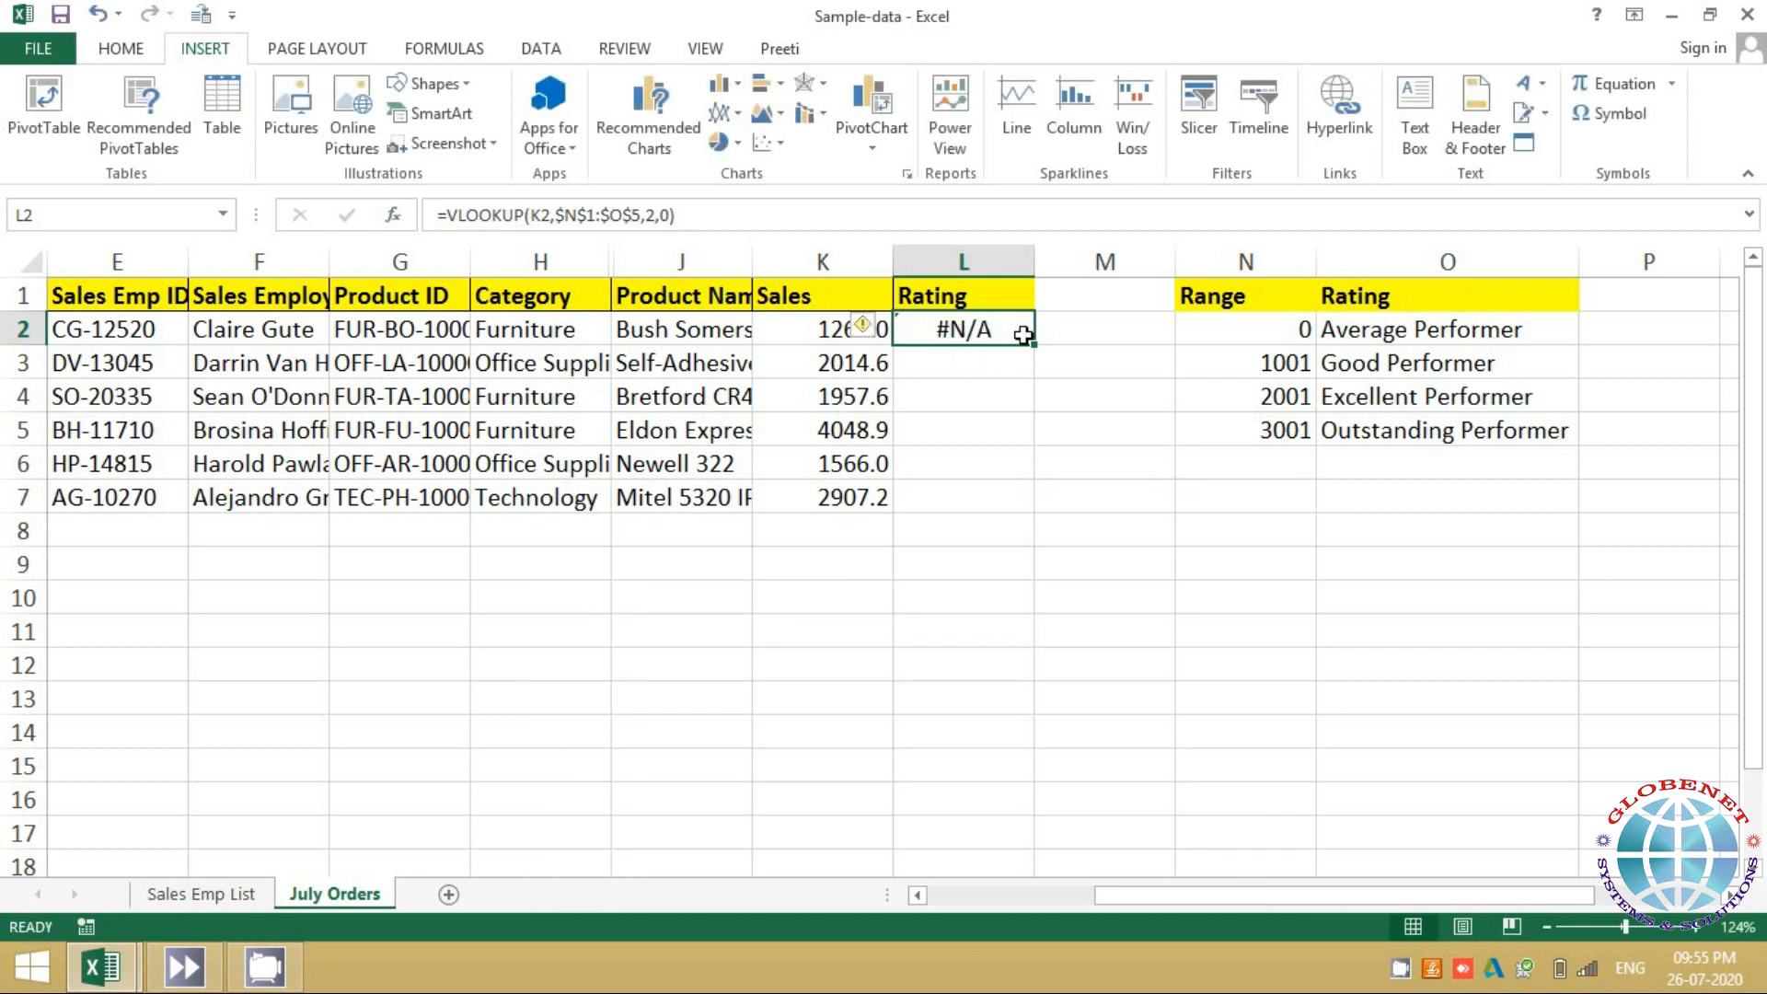
{"action": "double_click", "coordinate": [1033, 343]}
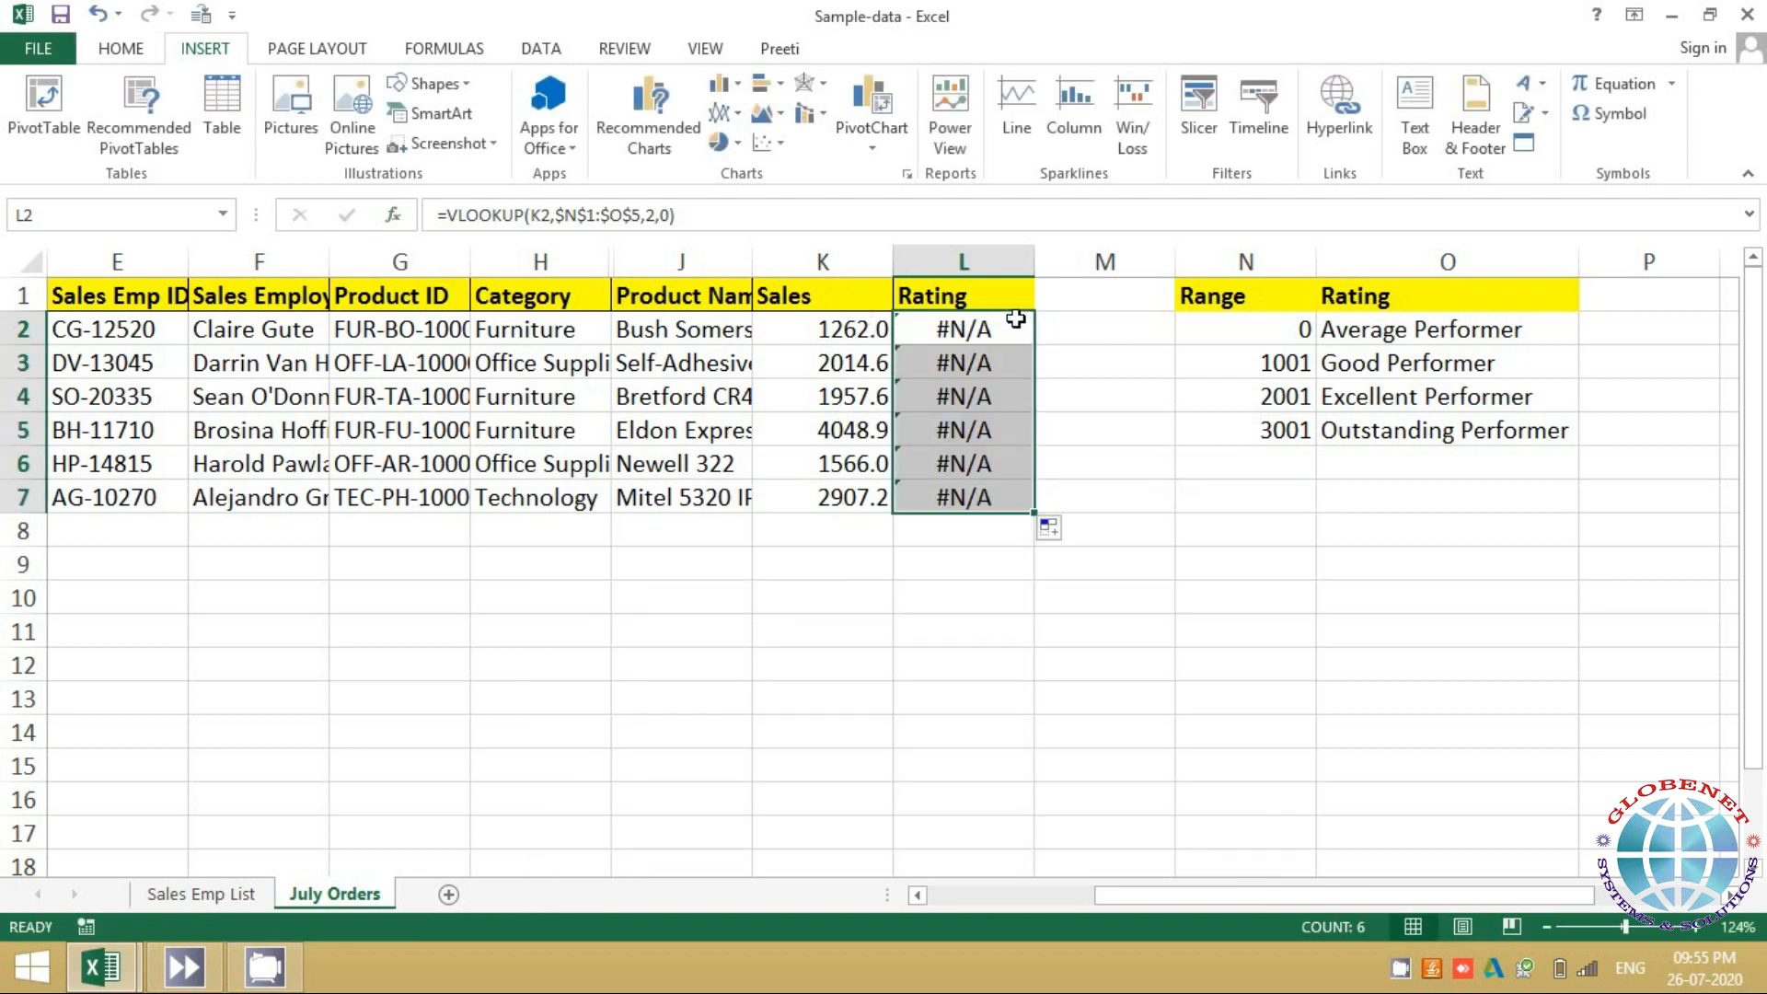
Change the range lookup argument of the VLOOKUP formula in L2 to 1 for an approximate match
{"action": "left_click", "coordinate": [1011, 324]}
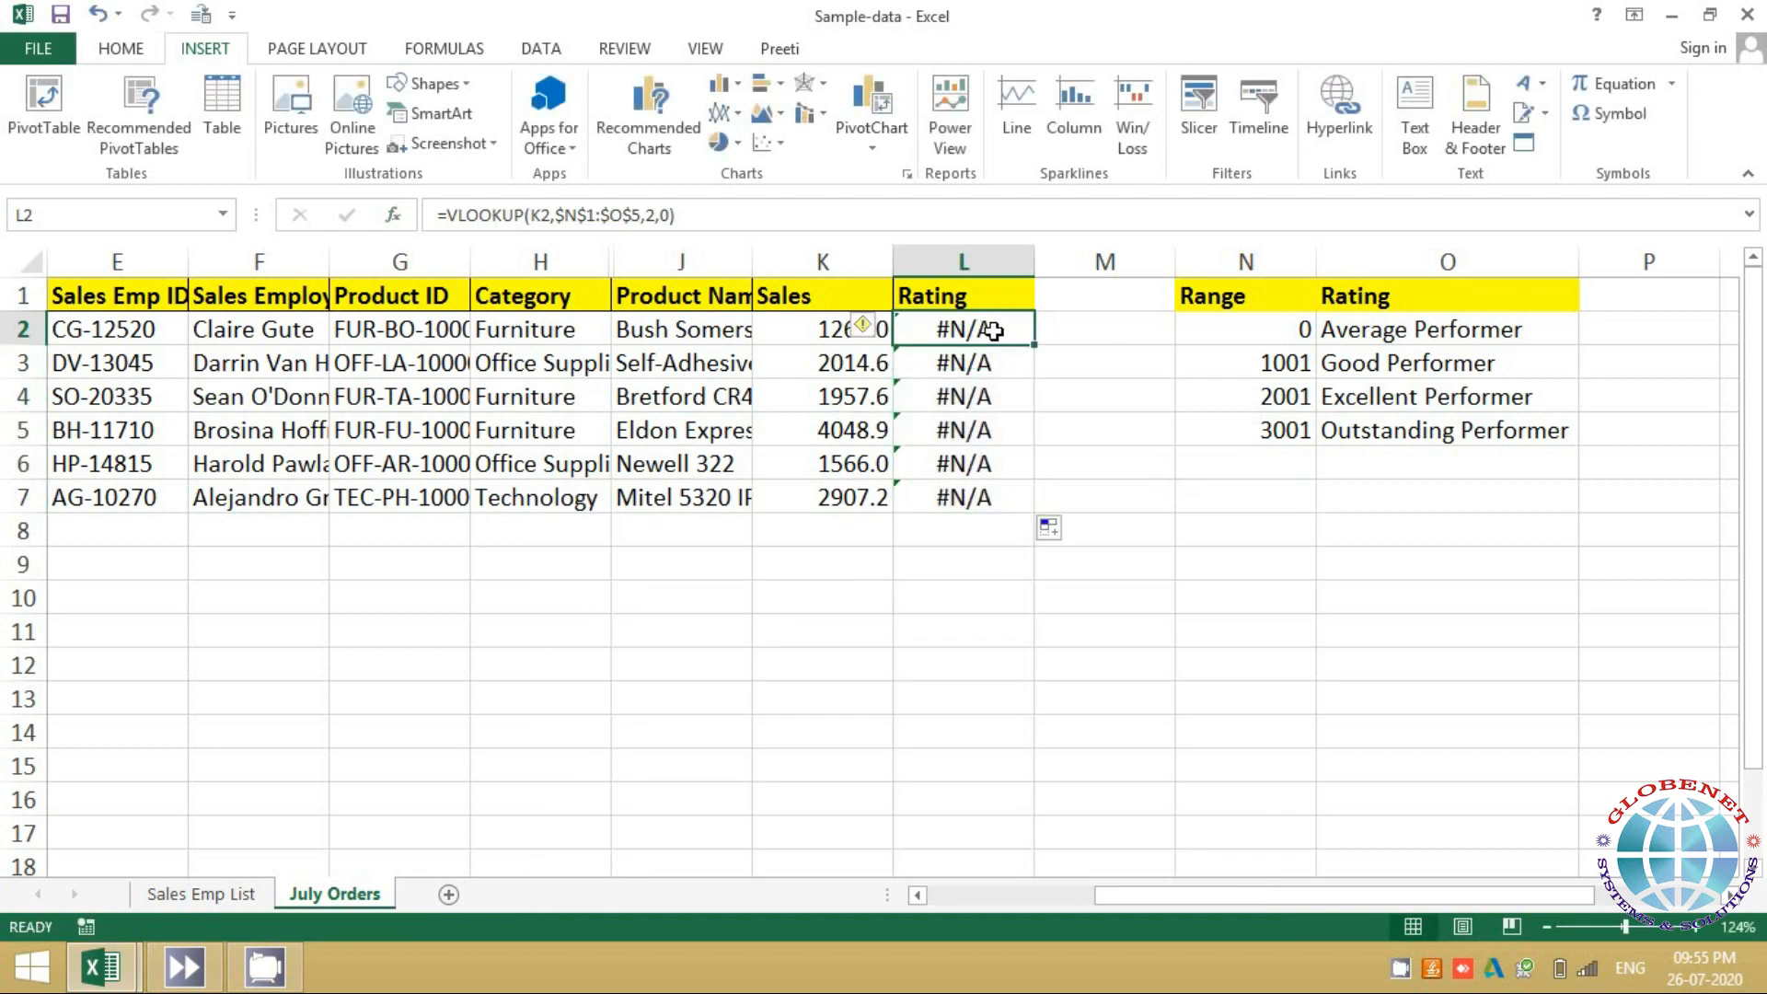
{"action": "left_click", "coordinate": [665, 210]}
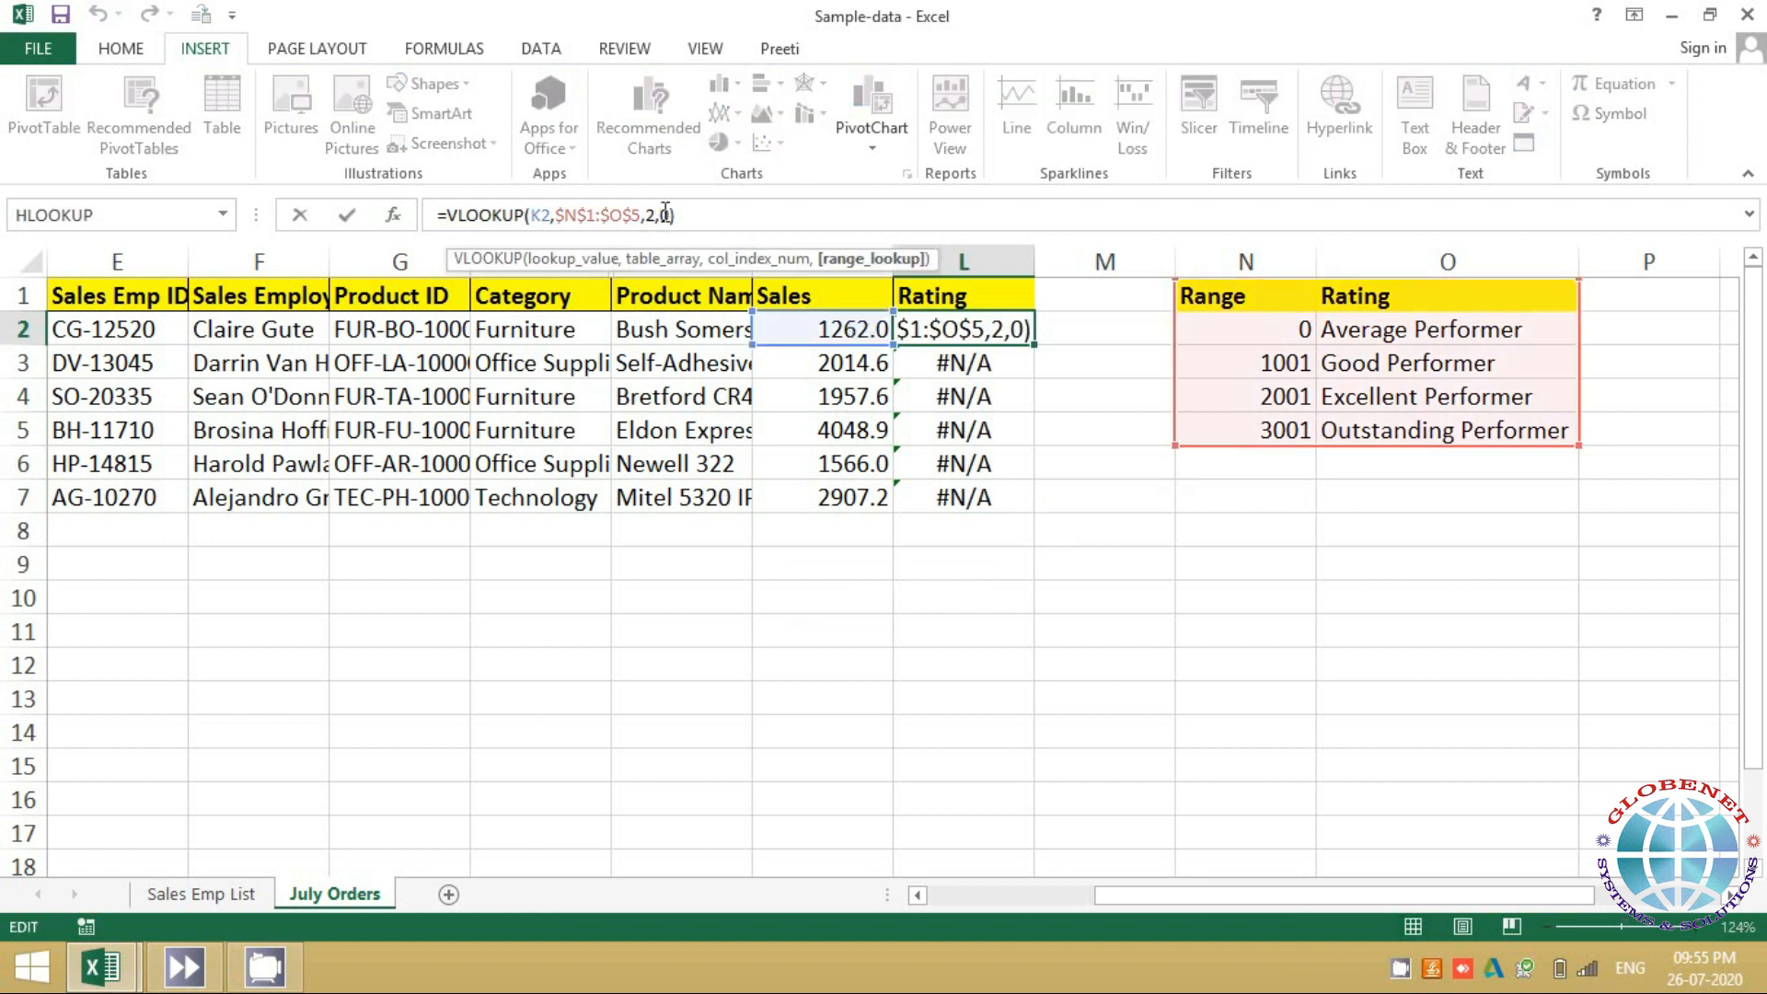
{"action": "key", "text": "BackSpace"}
{"action": "type", "text": "1"}
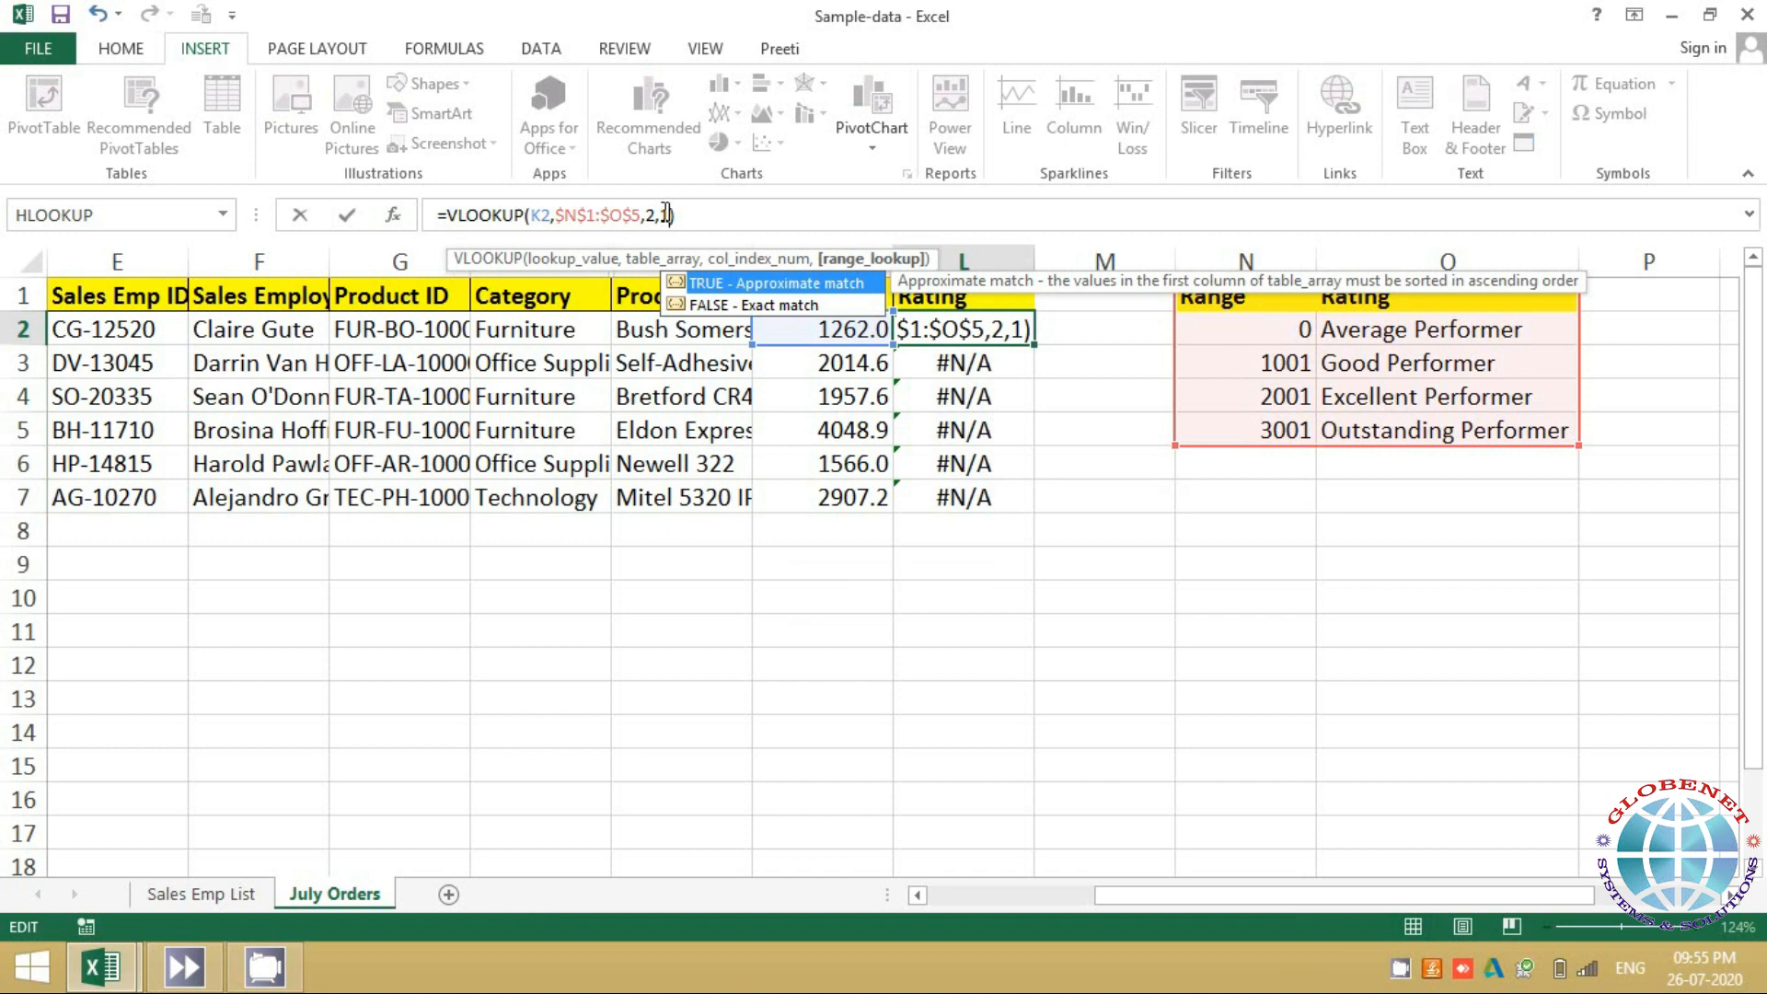
{"action": "key", "text": "Return"}
{"action": "key", "text": "Up"}
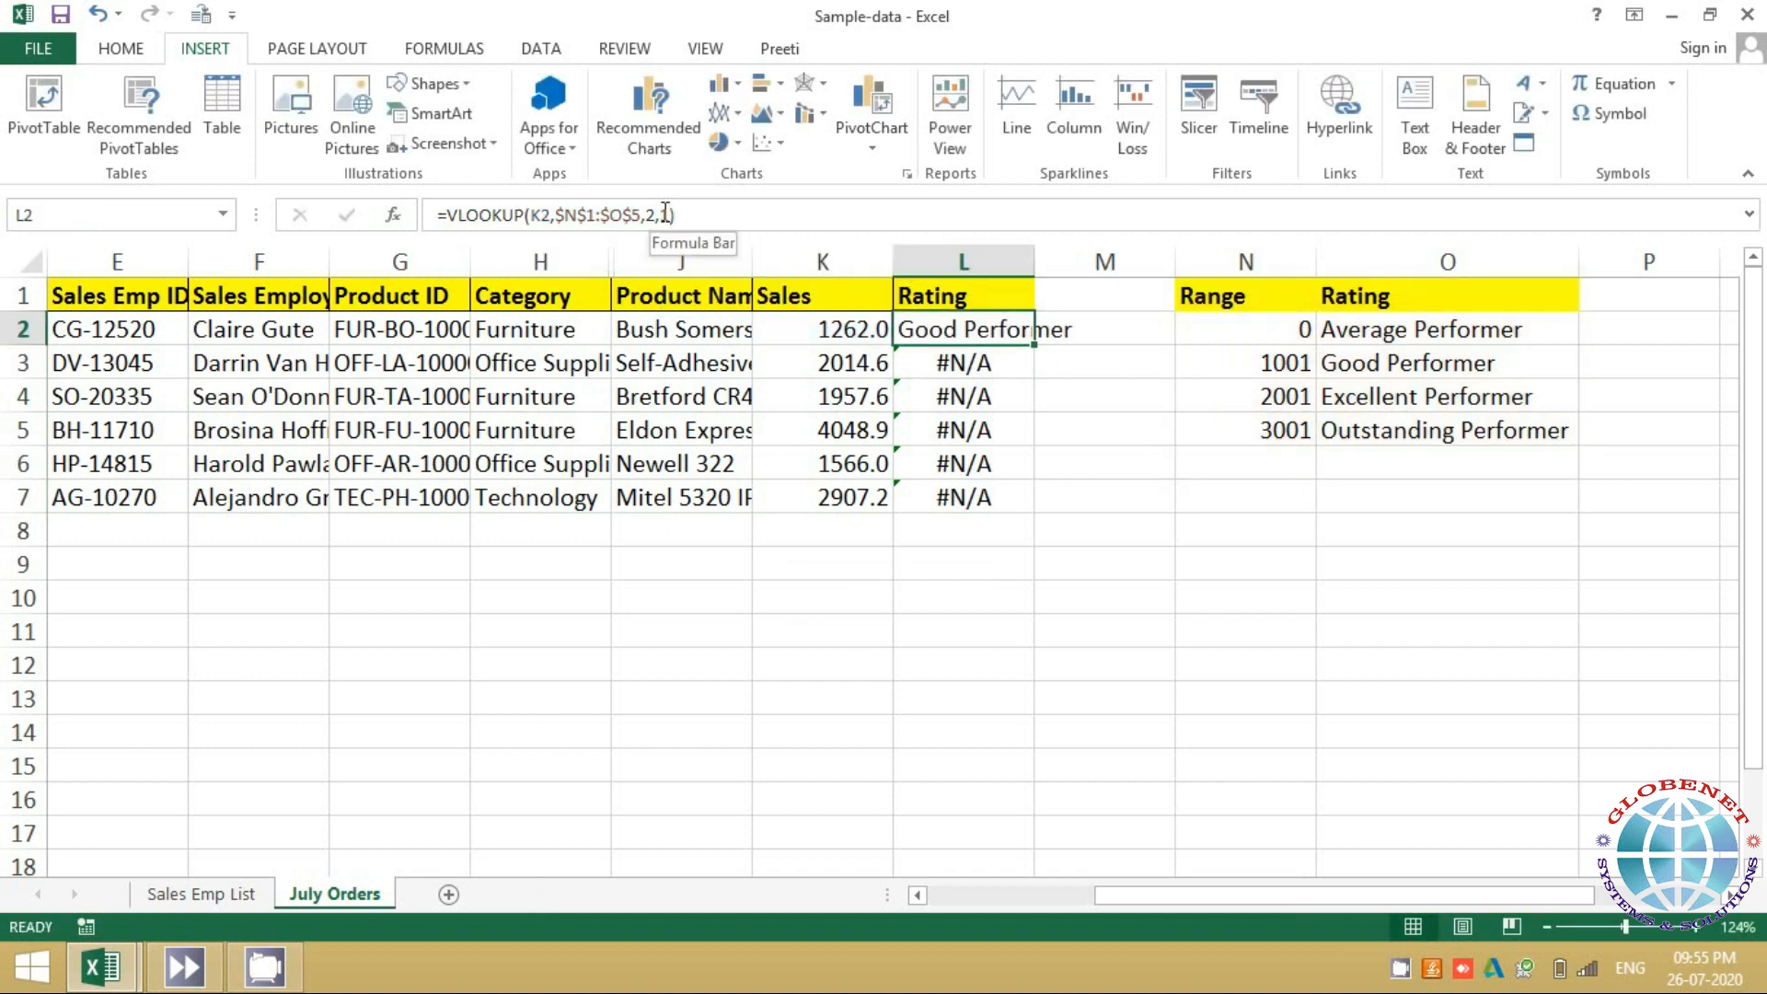
Fill the approximate-match VLOOKUP formula from L2 down through L7
{"action": "key", "text": "shift+Down"}
{"action": "key", "text": "shift+Down"}
{"action": "key", "text": "shift+Down"}
{"action": "key", "text": "shift+Down"}
{"action": "key", "text": "shift+Down"}
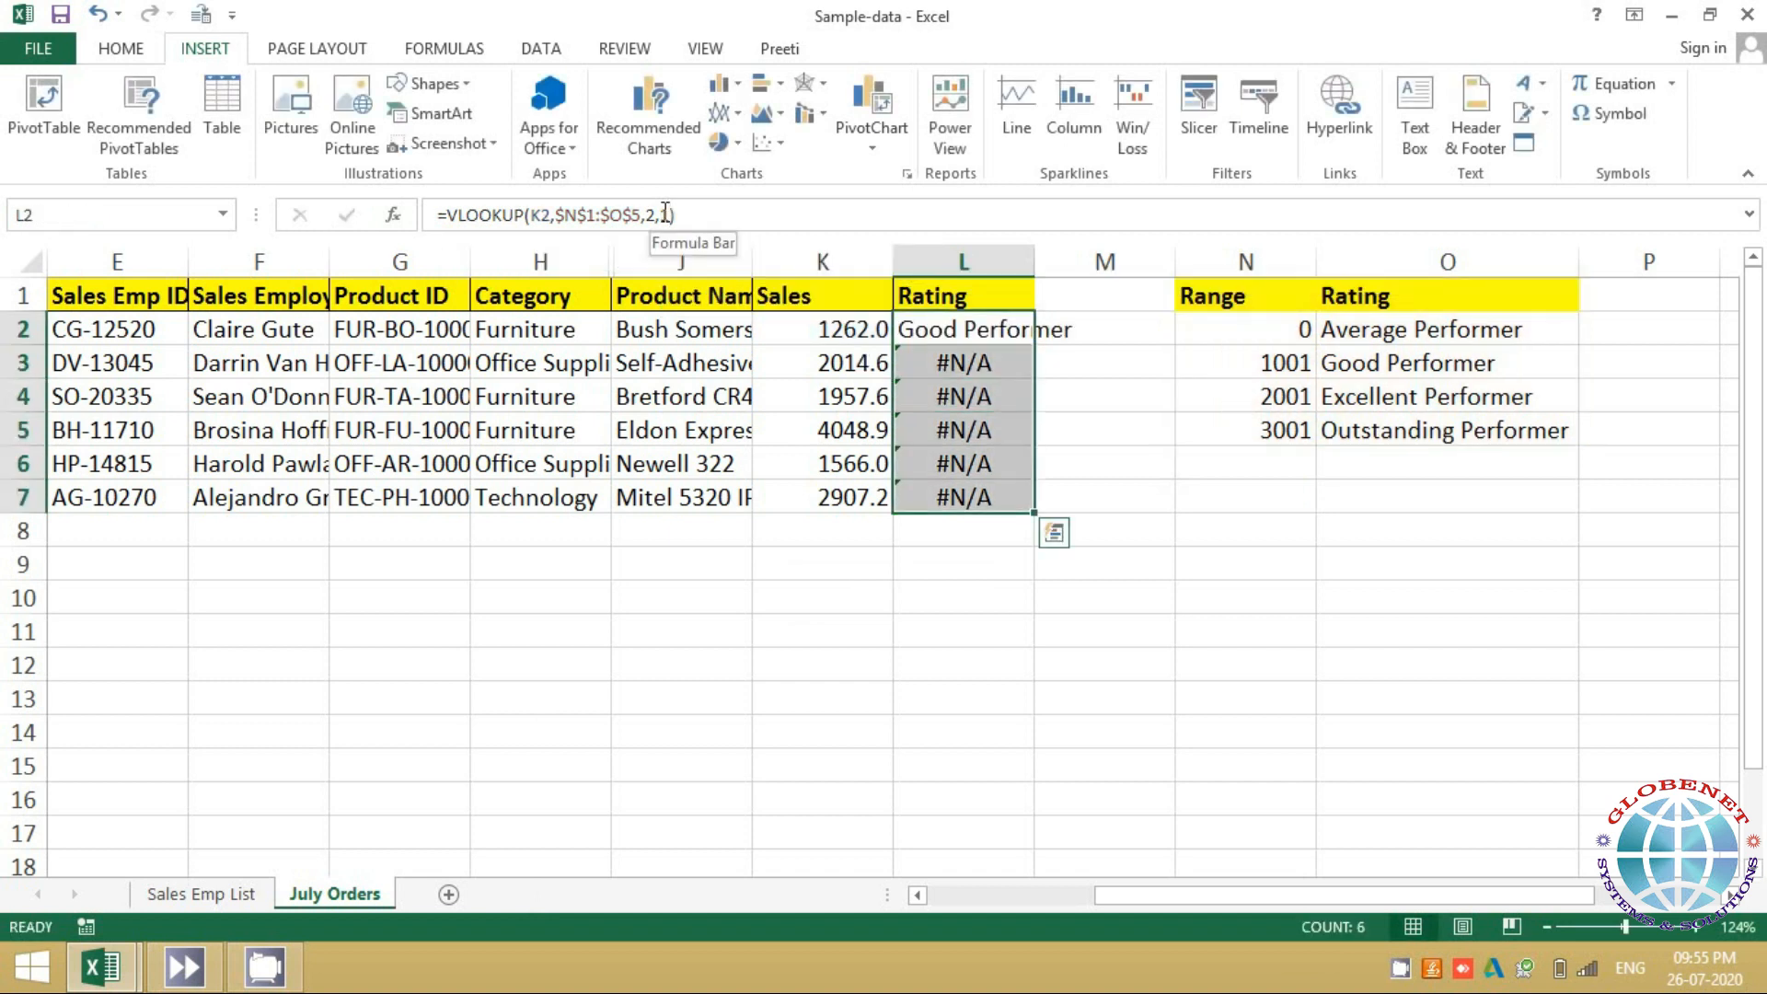
{"action": "key", "text": "ctrl+d"}
{"action": "key", "text": "Up"}
{"action": "key", "text": "Down"}
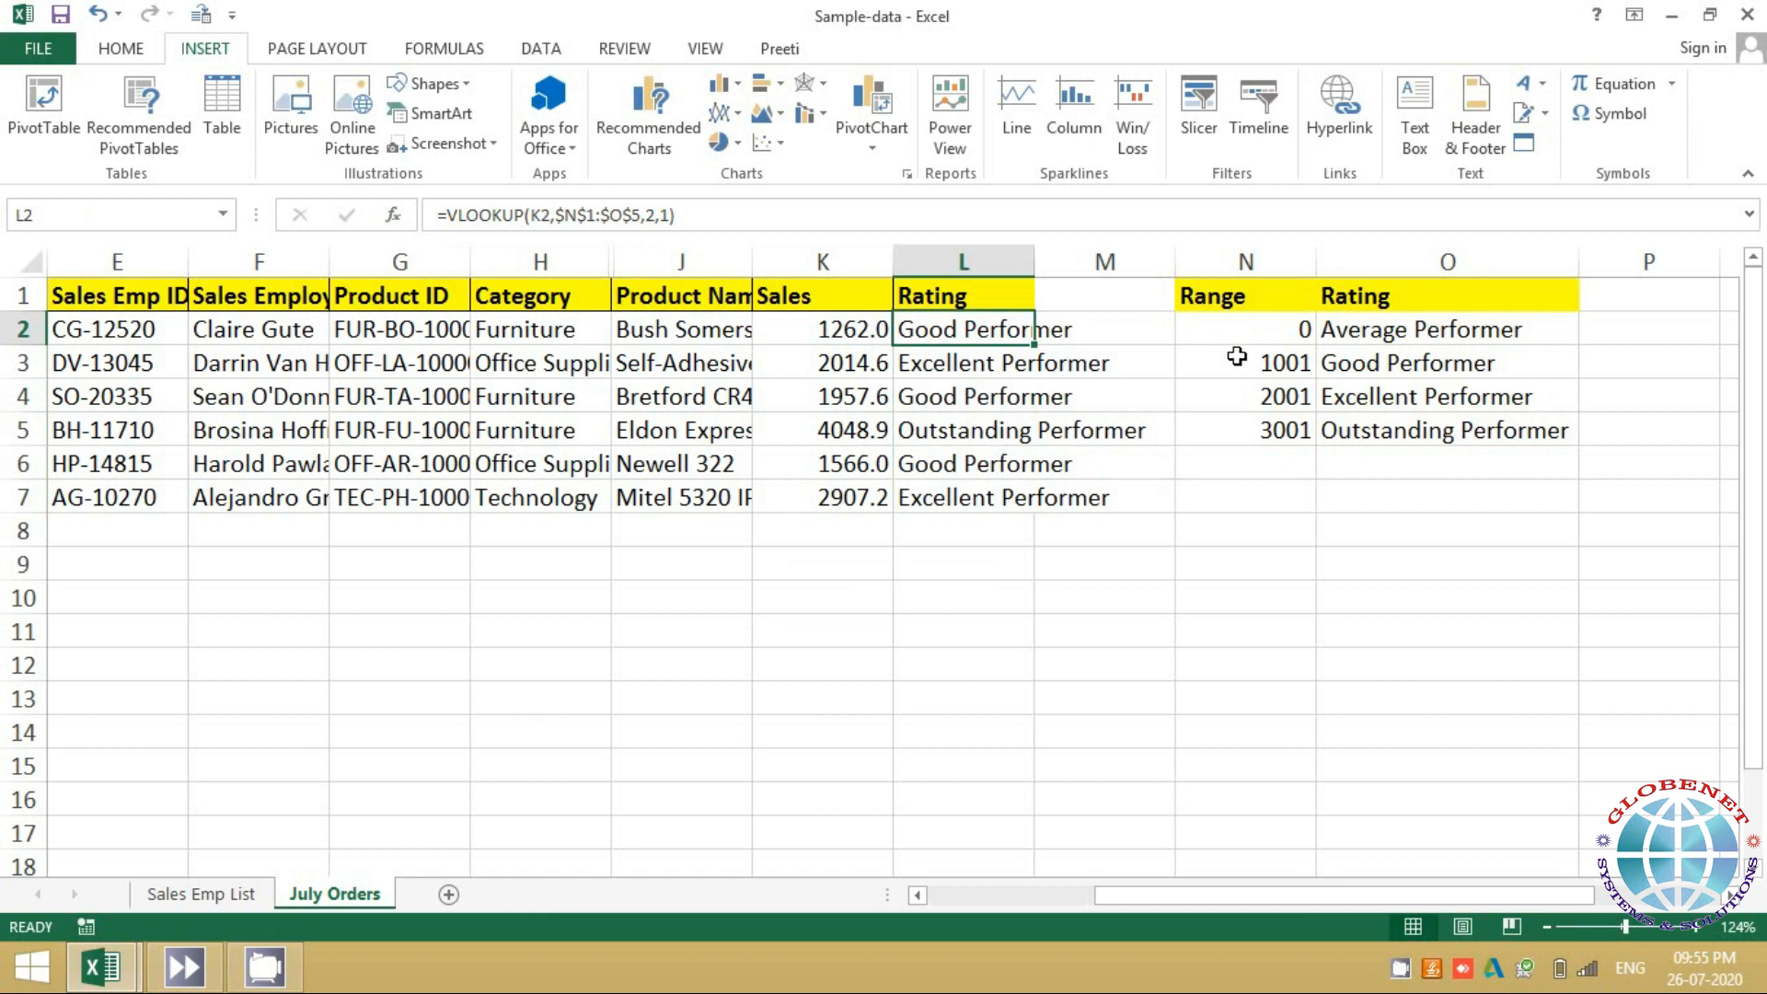
Check the ratings in column L against the sales values in column K and the lower limits in the rating table
{"action": "key", "text": "Left"}
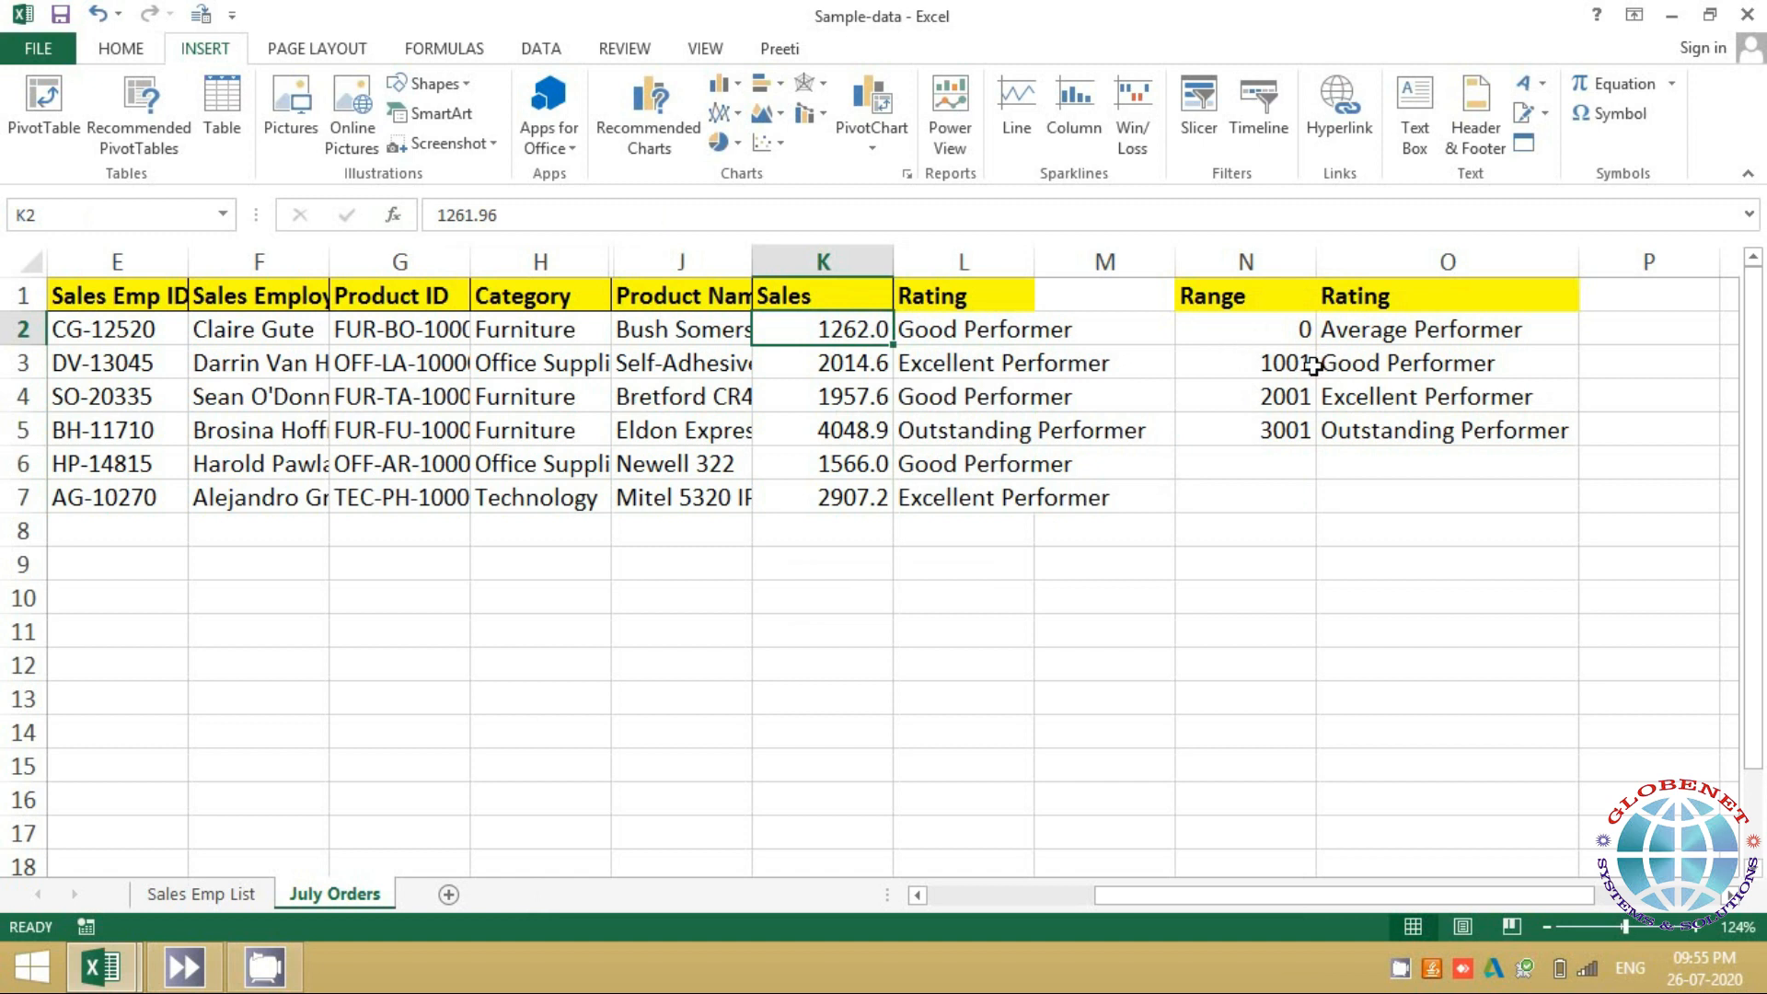
{"action": "left_click_drag", "start_coordinate": [1281, 362], "coordinate": [1224, 398]}
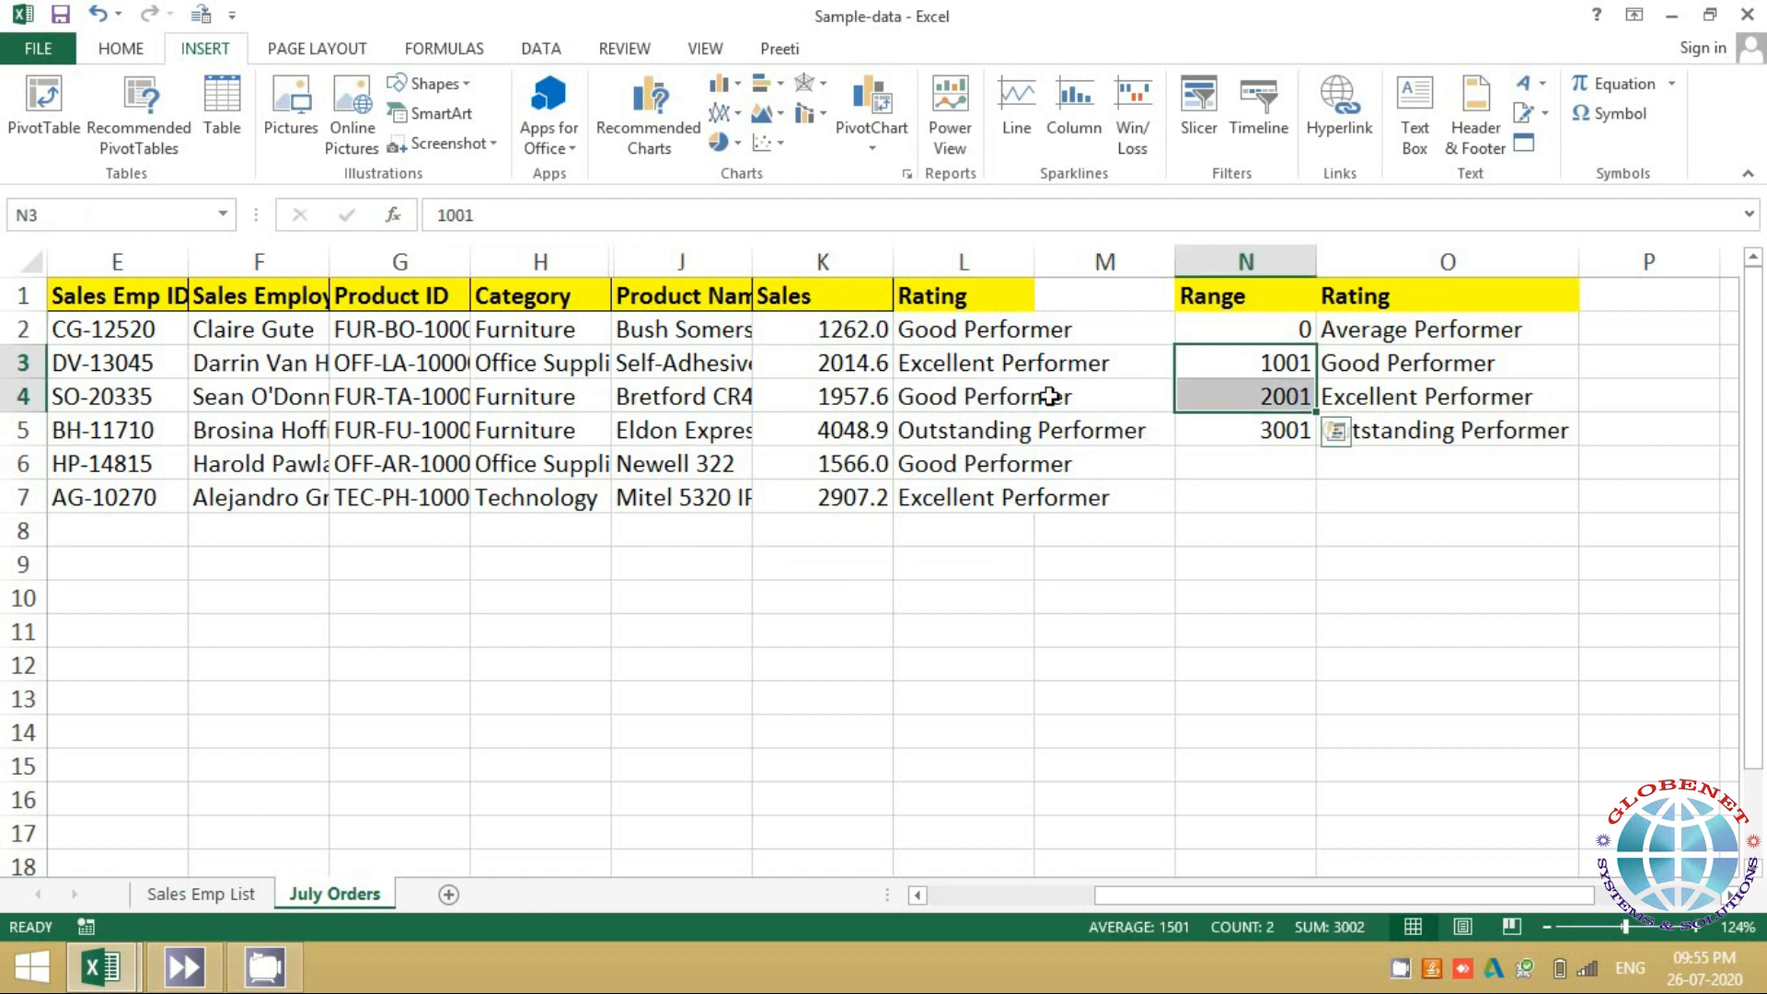
{"action": "left_click", "coordinate": [852, 330]}
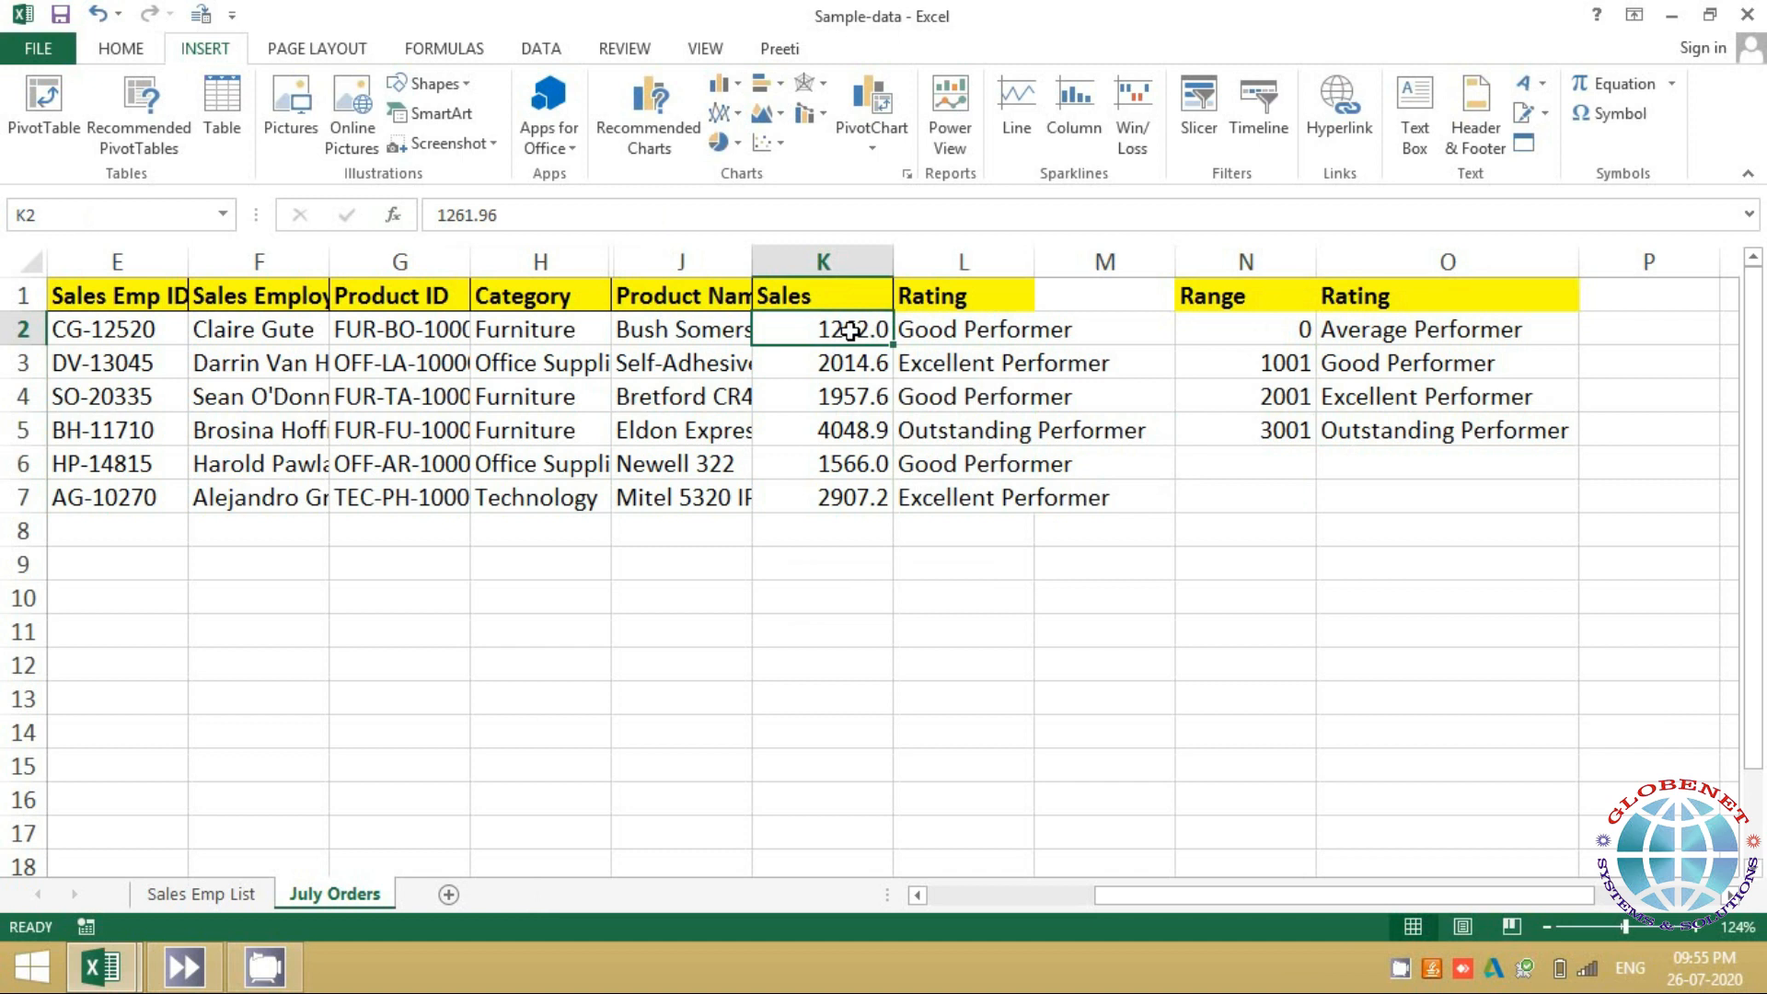
{"action": "key", "text": "Down"}
{"action": "key", "text": "Down"}
{"action": "key", "text": "Up"}
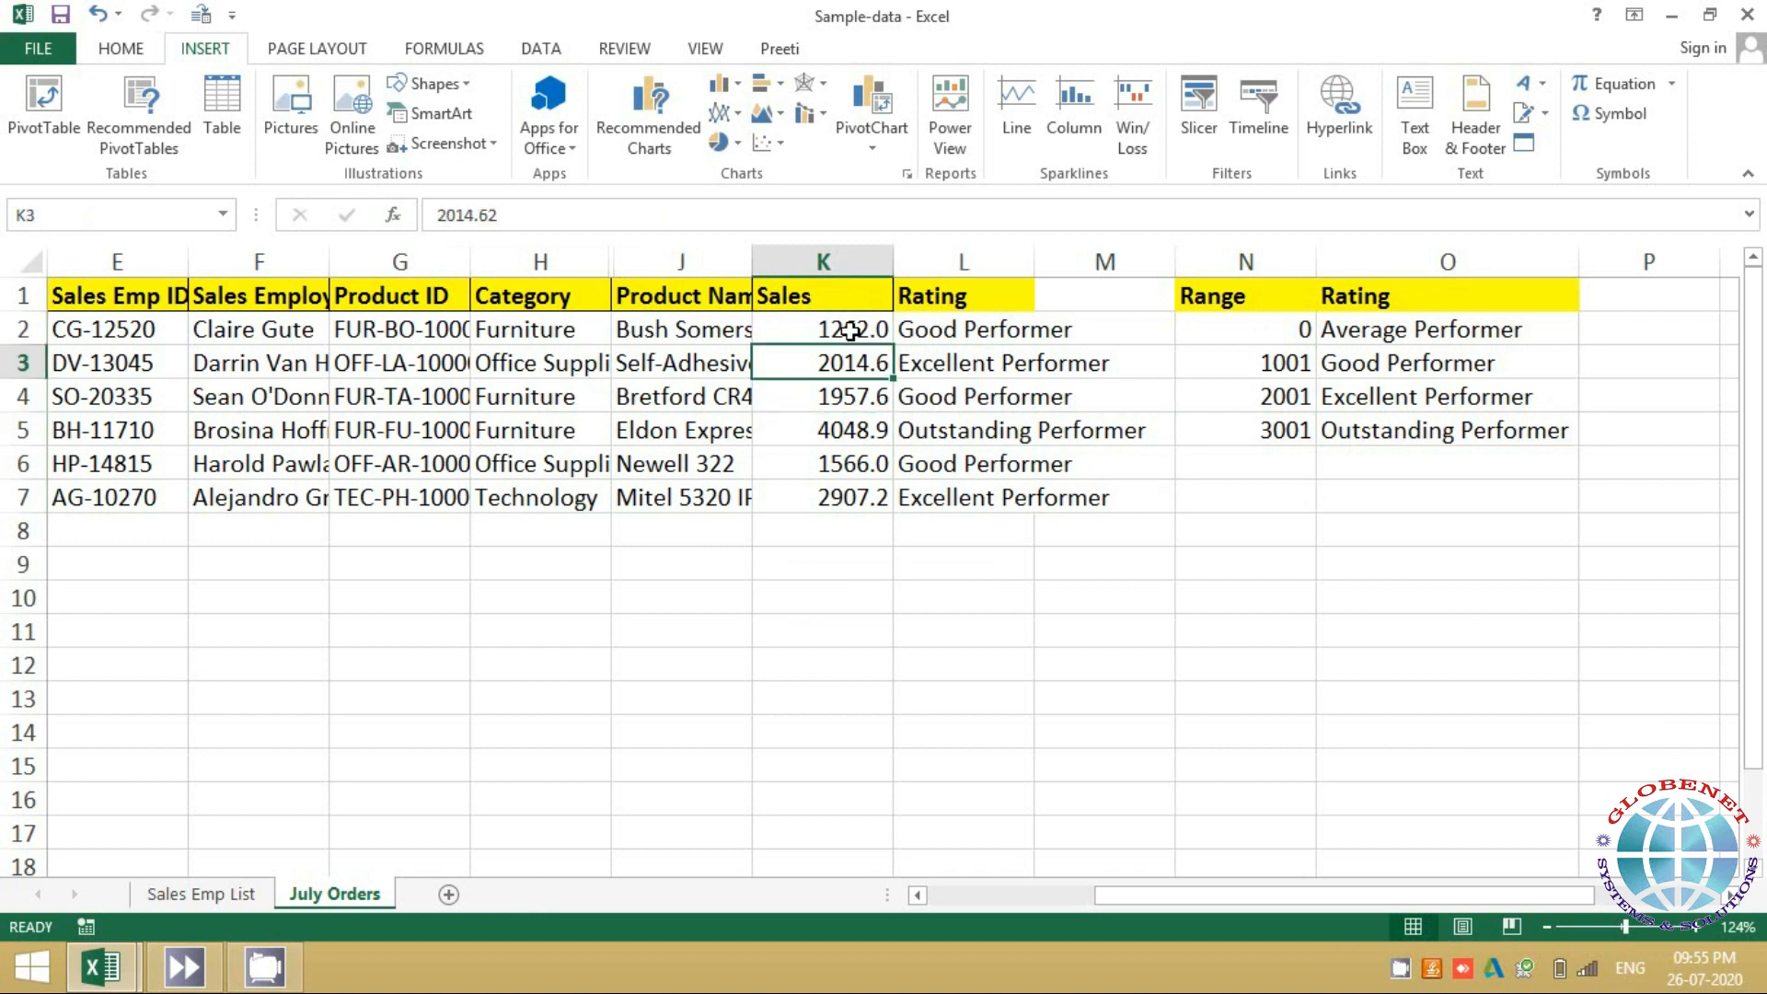
{"action": "key", "text": "Down"}
{"action": "key", "text": "Down"}
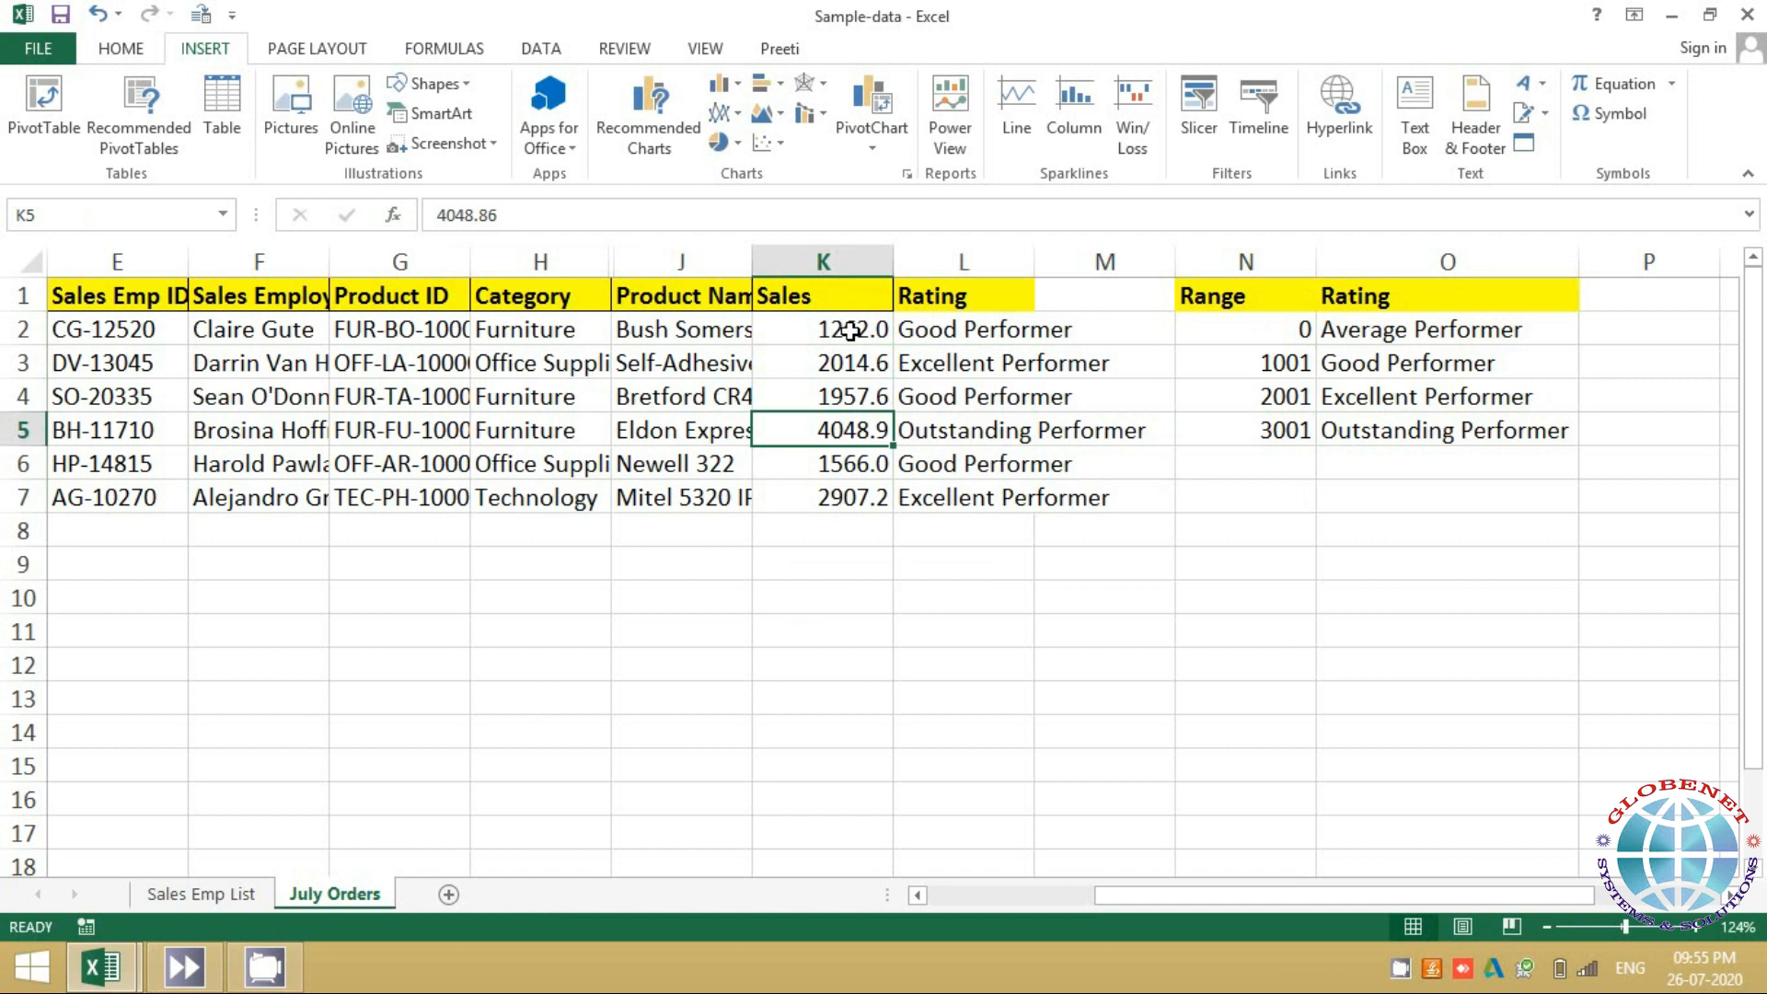
{"action": "key", "text": "Right"}
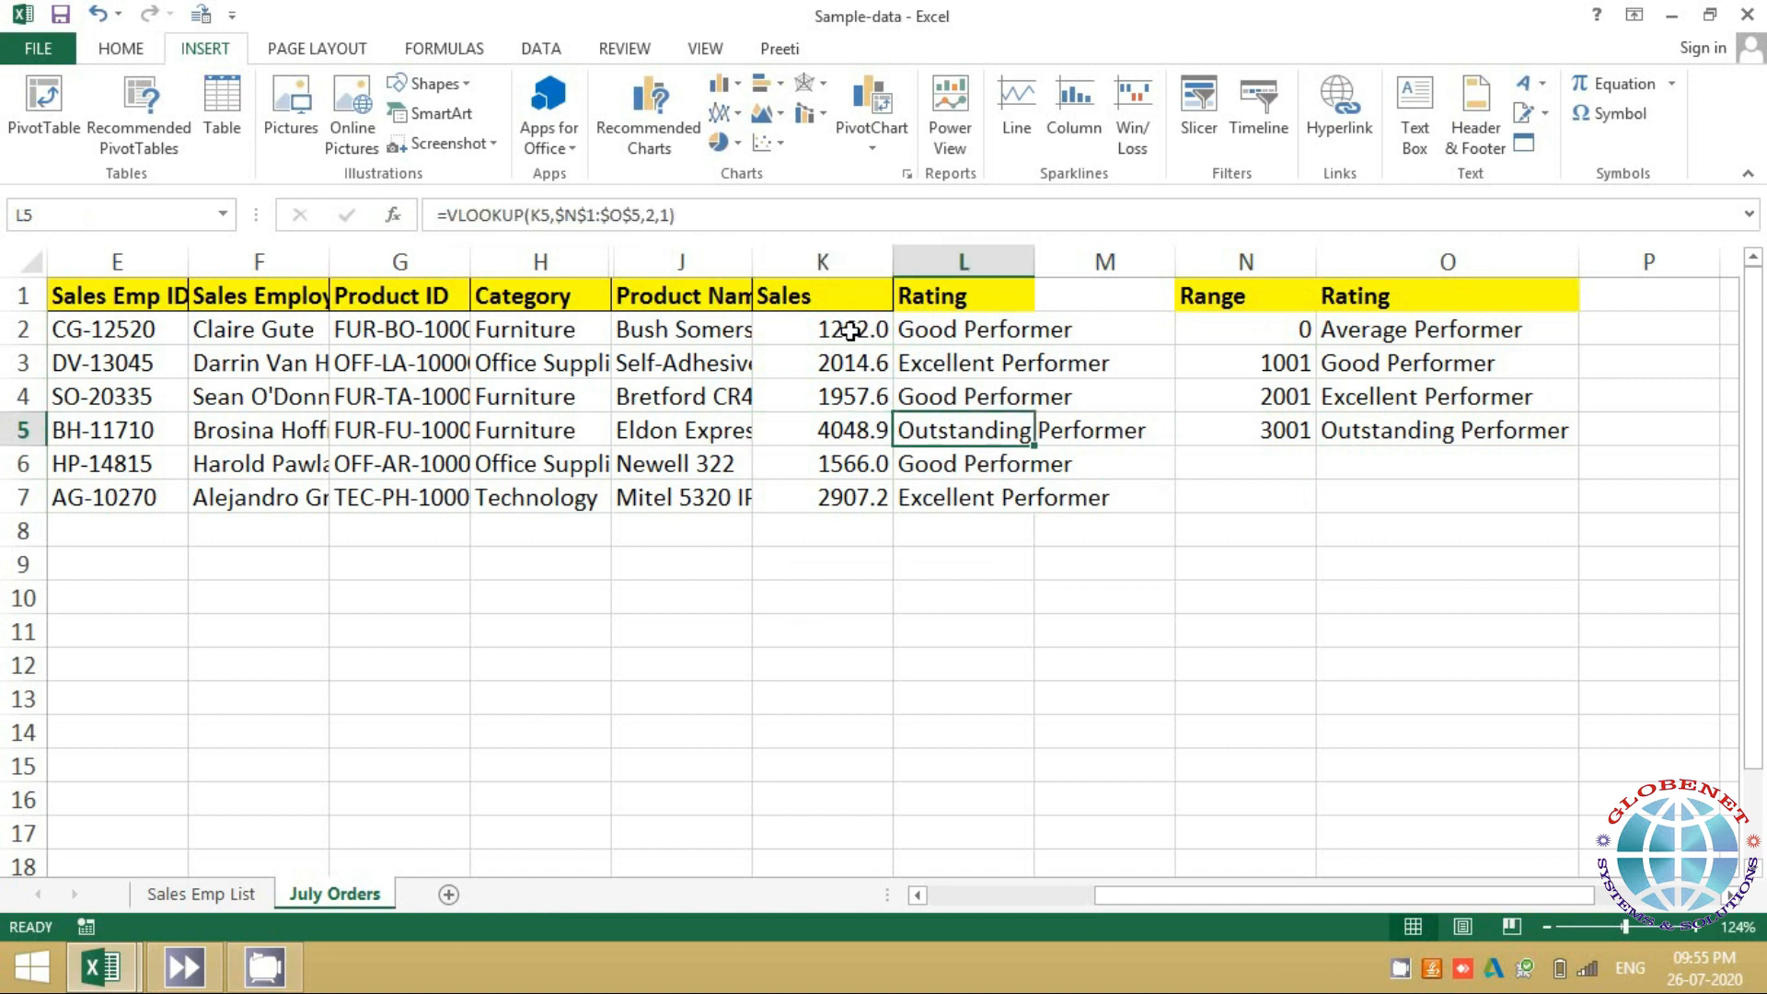
{"action": "key", "text": "ctrl+Up"}
{"action": "key", "text": "Down"}
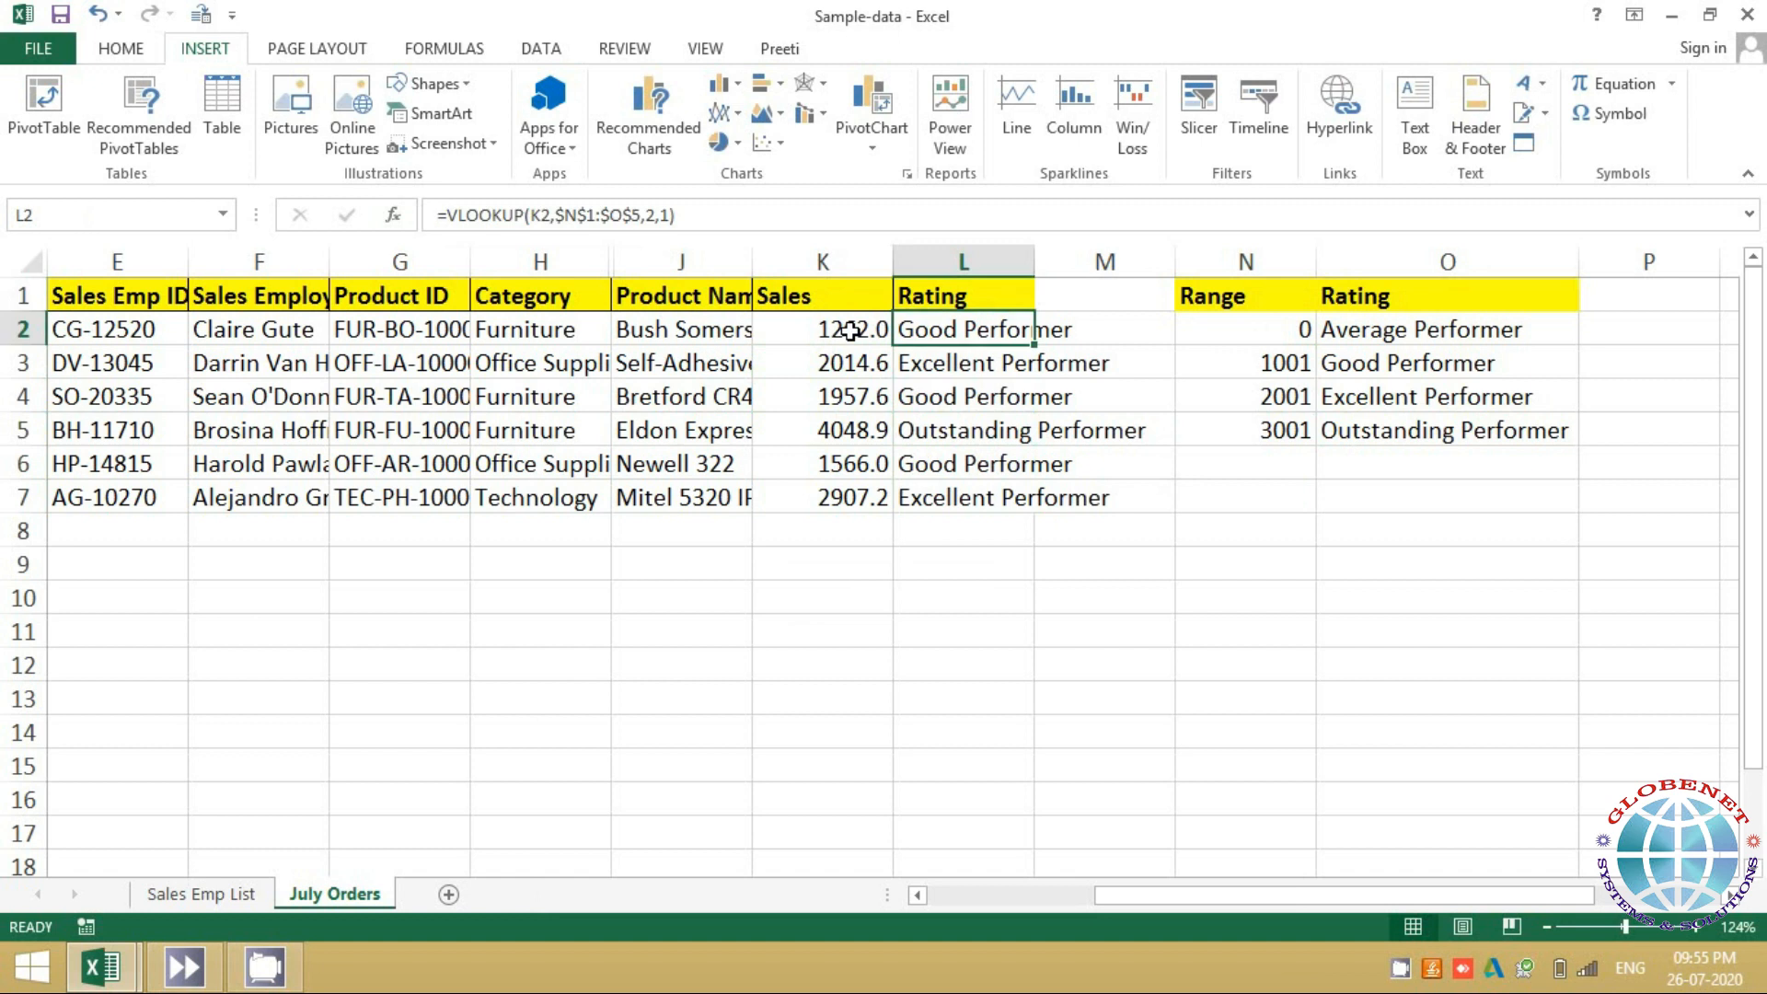
{"action": "key", "text": "Up"}
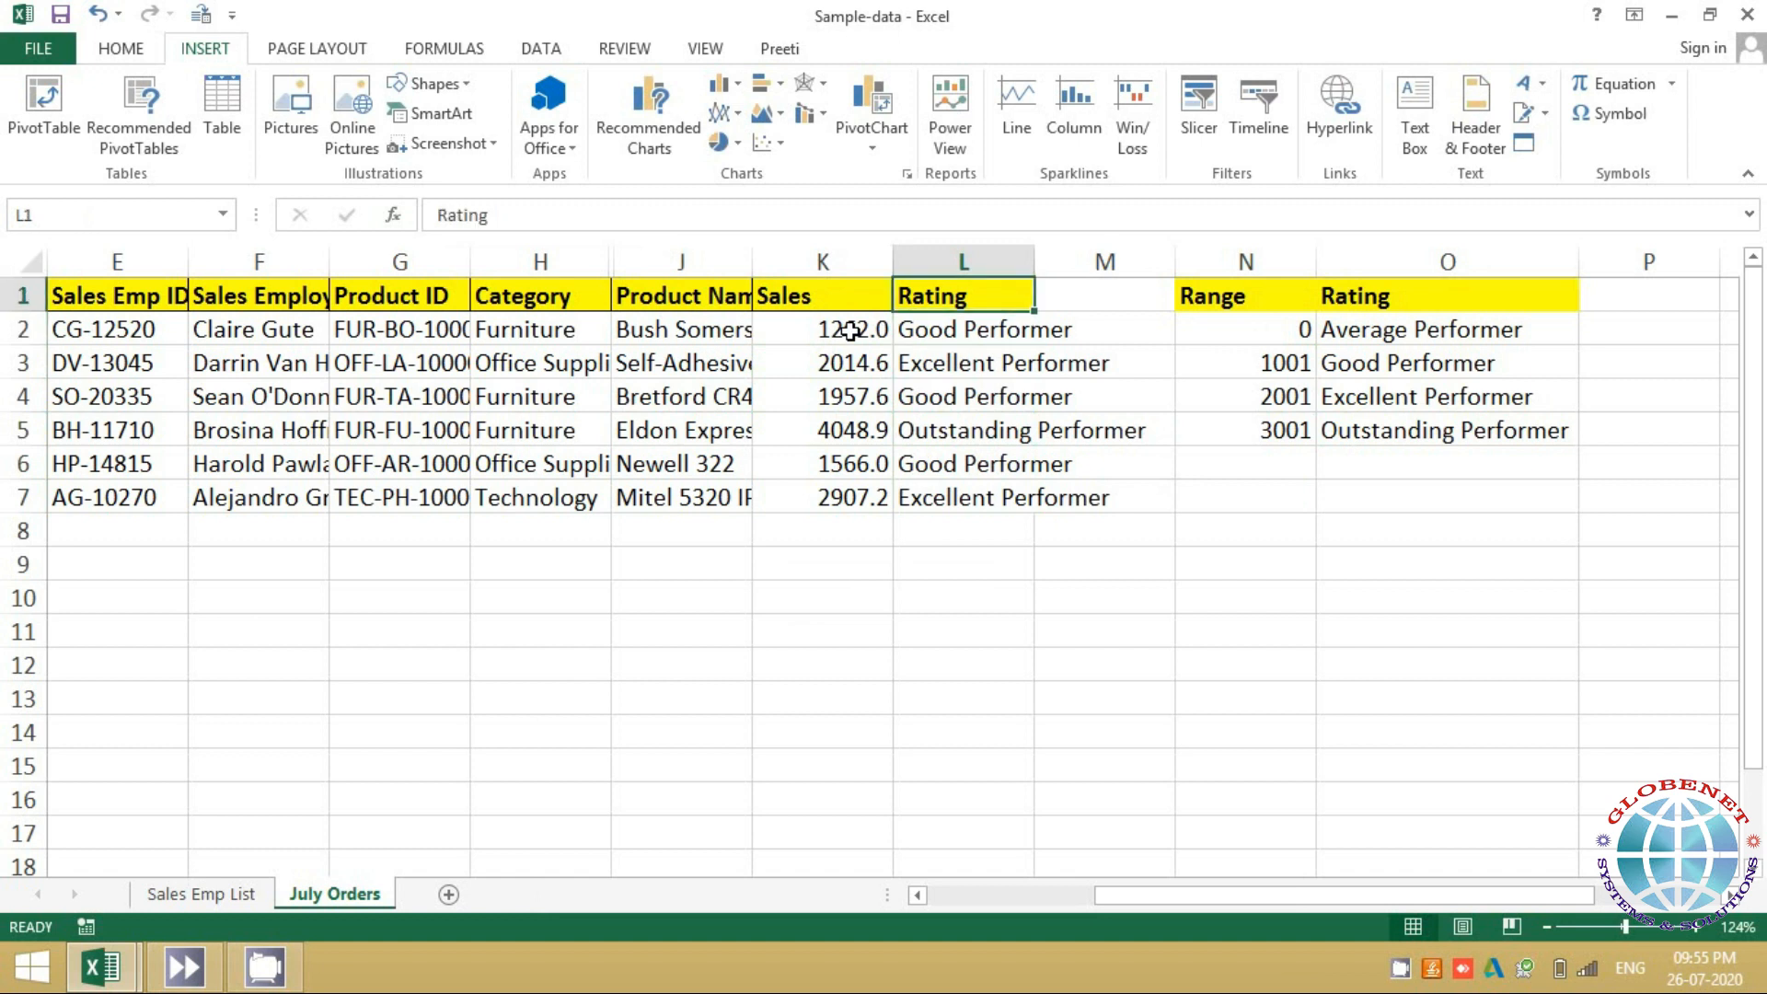